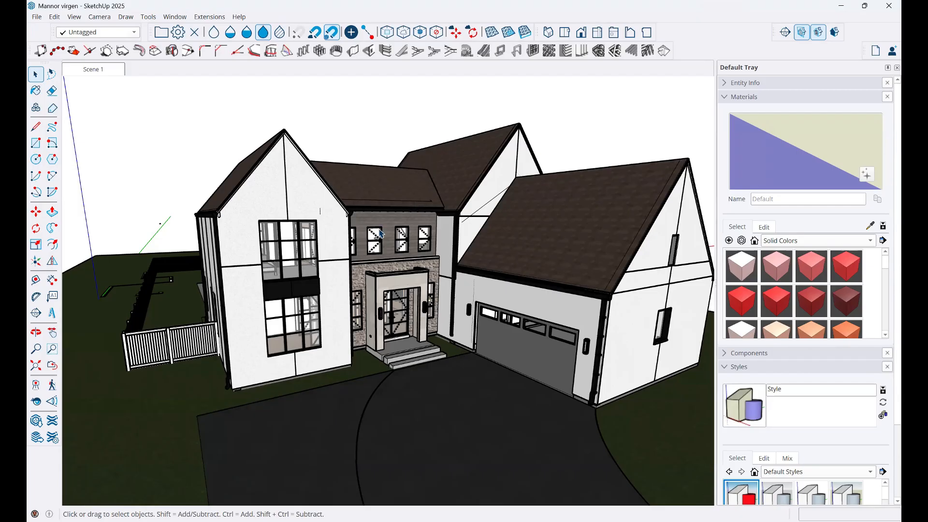
Examine the house exterior from the driveway front, the fenced side and the pool side.
{"action": "middle_click_drag", "start_coordinate": [314, 293], "coordinate": [260, 266]}
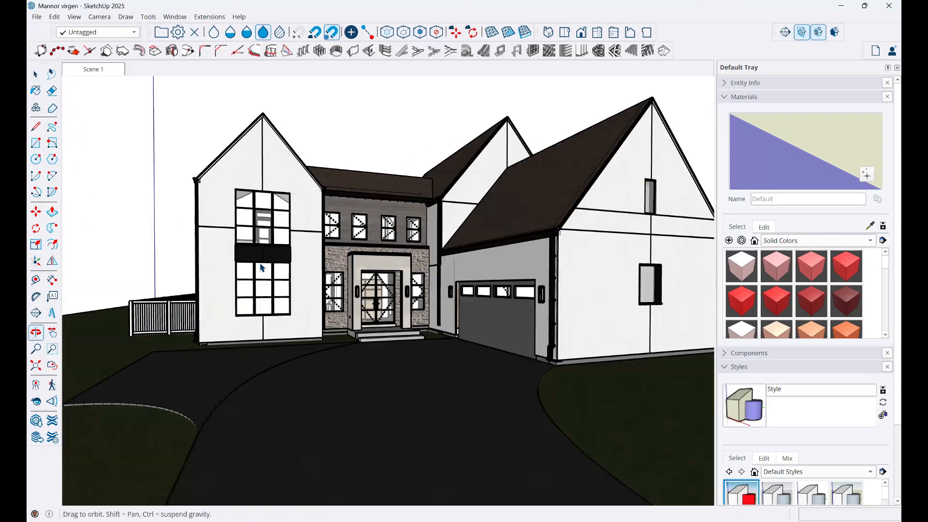
{"action": "middle_click_drag", "start_coordinate": [472, 306], "coordinate": [536, 350]}
{"action": "middle_click_drag", "start_coordinate": [290, 278], "coordinate": [629, 282]}
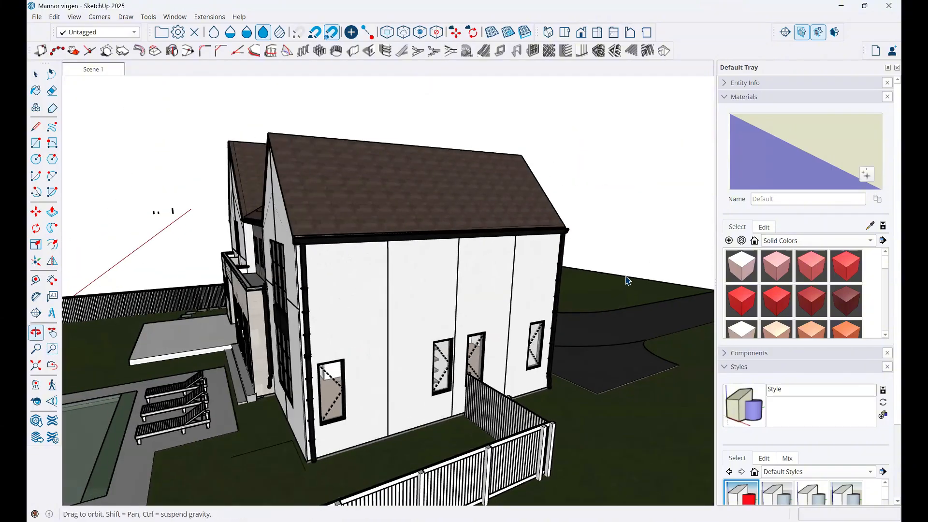
{"action": "middle_click_drag", "start_coordinate": [429, 293], "coordinate": [498, 300]}
{"action": "middle_click_drag", "start_coordinate": [419, 313], "coordinate": [418, 313]}
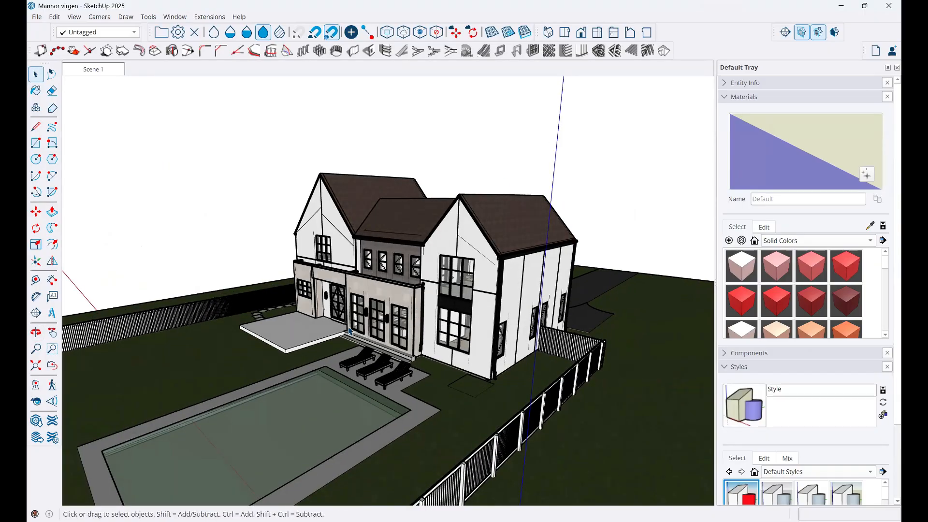
{"action": "middle_click_drag", "start_coordinate": [414, 304], "coordinate": [465, 304]}
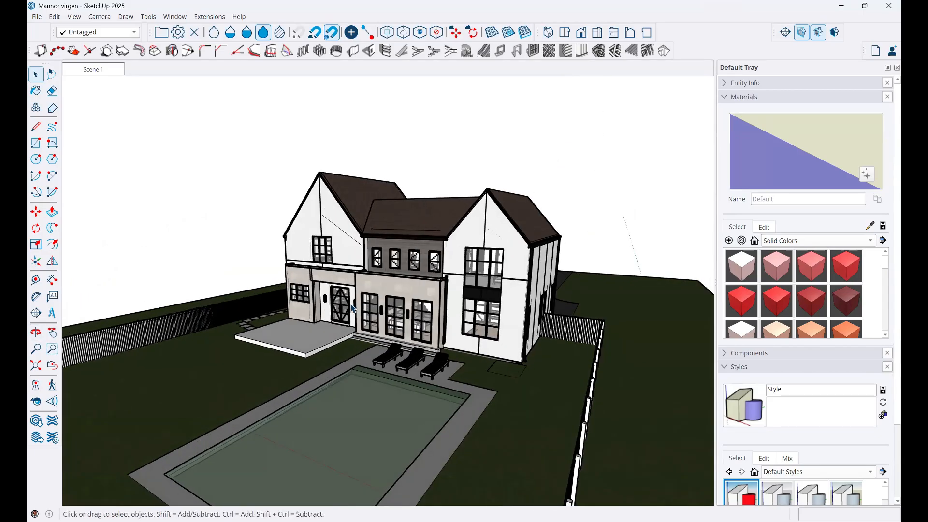
{"action": "middle_click_drag", "start_coordinate": [406, 323], "coordinate": [401, 325]}
{"action": "scroll", "coordinate": [367, 314], "scroll_direction": "up", "scroll_amount": 2}
{"action": "scroll", "coordinate": [437, 282], "scroll_direction": "up", "scroll_amount": 2}
{"action": "middle_click_drag", "start_coordinate": [447, 285], "coordinate": [563, 241]}
{"action": "scroll", "coordinate": [386, 358], "scroll_direction": "down", "scroll_amount": 2}
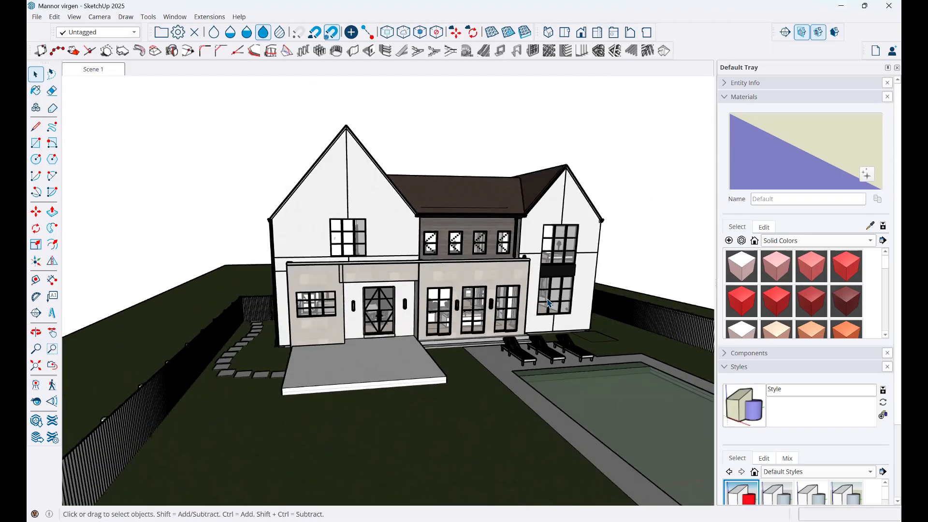
Inspect the rear facade up close, including the terrace doors, stone cladding and tall windows.
{"action": "scroll", "coordinate": [547, 298], "scroll_direction": "up", "scroll_amount": 4}
{"action": "mouse_move", "coordinate": [245, 376]}
{"action": "middle_mouse_down"}
{"action": "mouse_move", "coordinate": [317, 356]}
{"action": "mouse_move", "coordinate": [383, 363]}
{"action": "mouse_move", "coordinate": [372, 385]}
{"action": "mouse_move", "coordinate": [296, 371]}
{"action": "middle_mouse_up"}
{"action": "scroll", "coordinate": [317, 355], "scroll_direction": "up", "scroll_amount": 2}
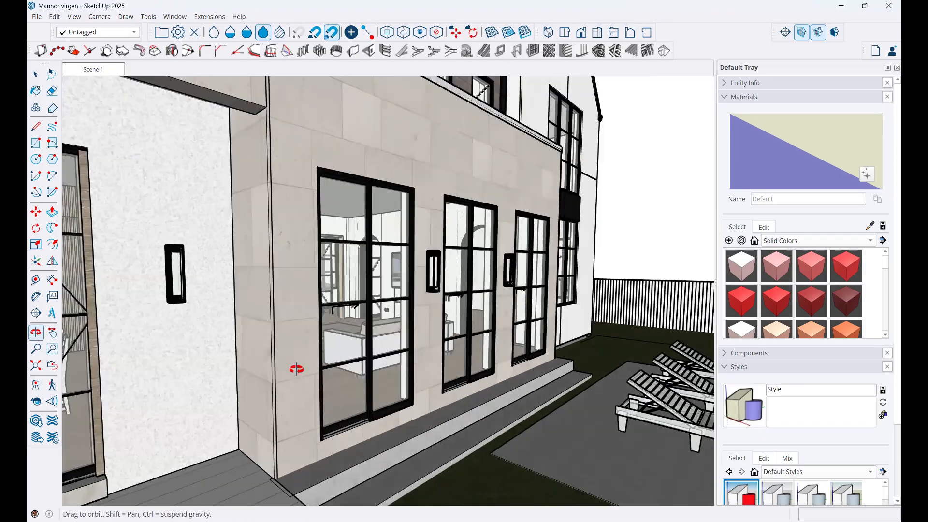
{"action": "scroll", "coordinate": [197, 370], "scroll_direction": "up", "scroll_amount": 4}
{"action": "middle_click_drag", "start_coordinate": [142, 368], "coordinate": [116, 372]}
{"action": "scroll", "coordinate": [135, 373], "scroll_direction": "down", "scroll_amount": 4}
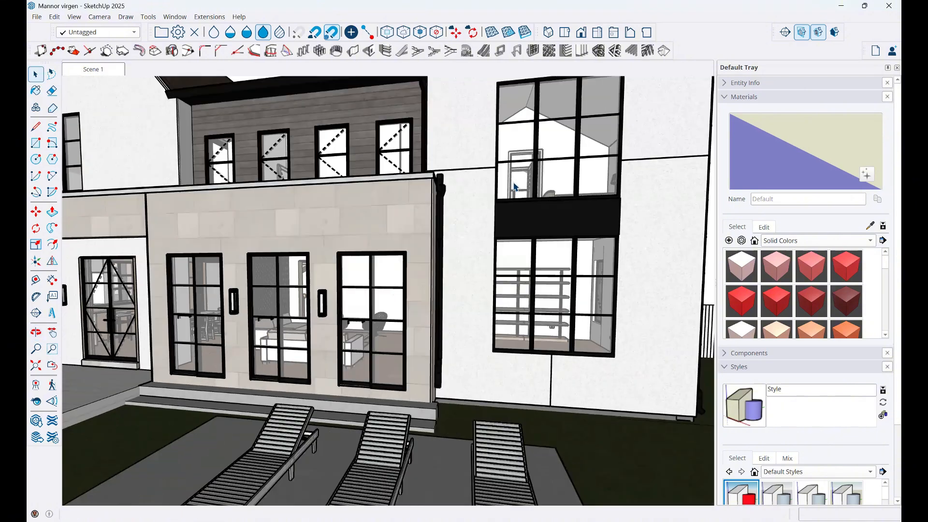
{"action": "scroll", "coordinate": [581, 303], "scroll_direction": "up", "scroll_amount": 1}
{"action": "scroll", "coordinate": [581, 307], "scroll_direction": "up", "scroll_amount": 1}
Enter the house and look around the living room's TV wall, sofas, armchairs and tall windows.
{"action": "middle_click_drag", "start_coordinate": [294, 327], "coordinate": [198, 378]}
{"action": "middle_click_drag", "start_coordinate": [516, 358], "coordinate": [696, 369]}
{"action": "left_click", "coordinate": [36, 400]}
{"action": "left_click_drag", "start_coordinate": [246, 397], "coordinate": [236, 406]}
{"action": "middle_click_drag", "start_coordinate": [293, 381], "coordinate": [429, 366]}
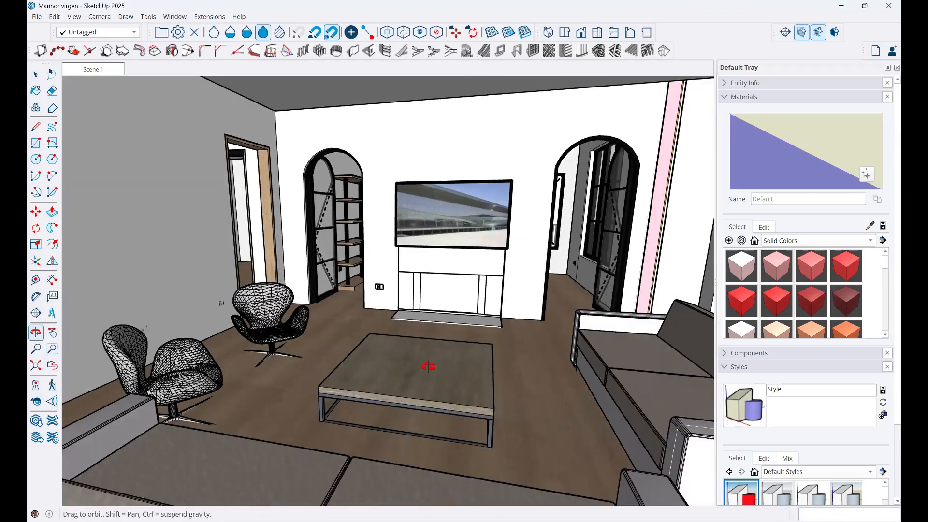
{"action": "middle_click_drag", "start_coordinate": [343, 336], "coordinate": [483, 346]}
{"action": "left_click_drag", "start_coordinate": [483, 345], "coordinate": [618, 377]}
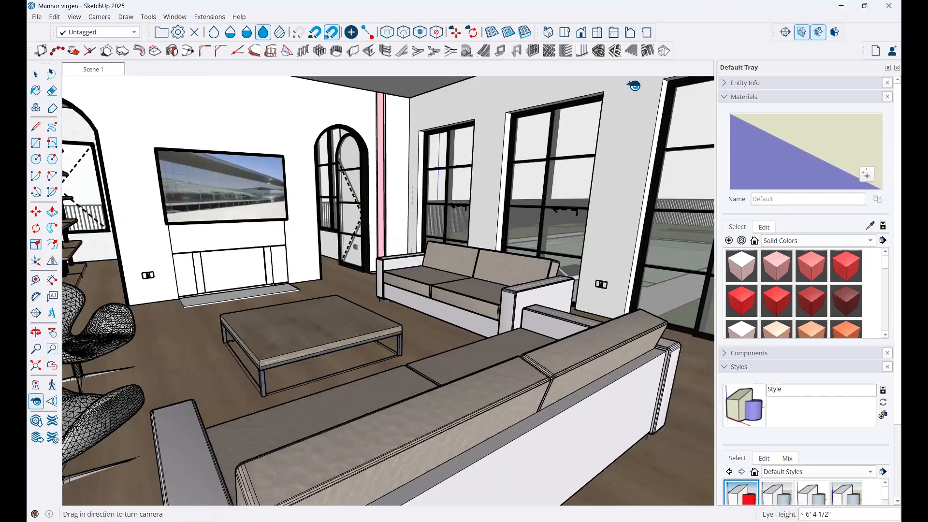
{"action": "left_click_drag", "start_coordinate": [633, 85], "coordinate": [615, 186]}
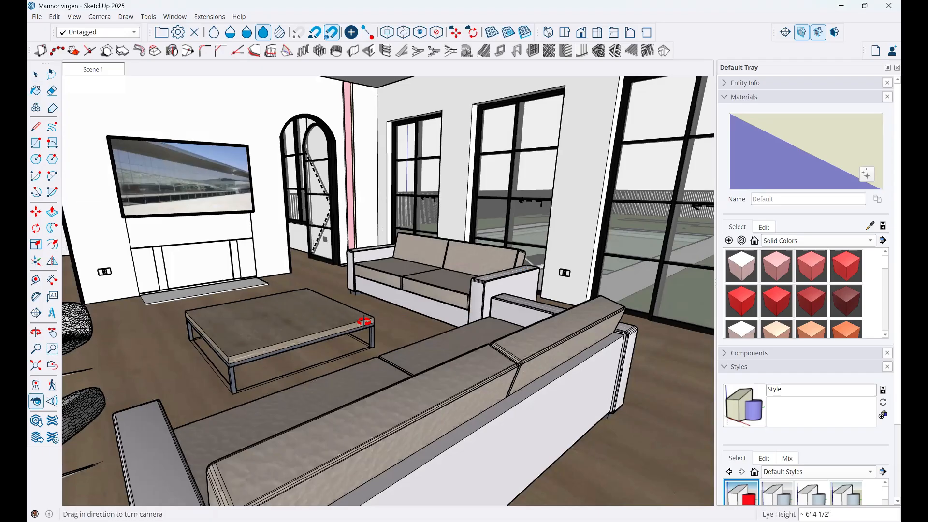
{"action": "middle_click_drag", "start_coordinate": [271, 269], "coordinate": [551, 255]}
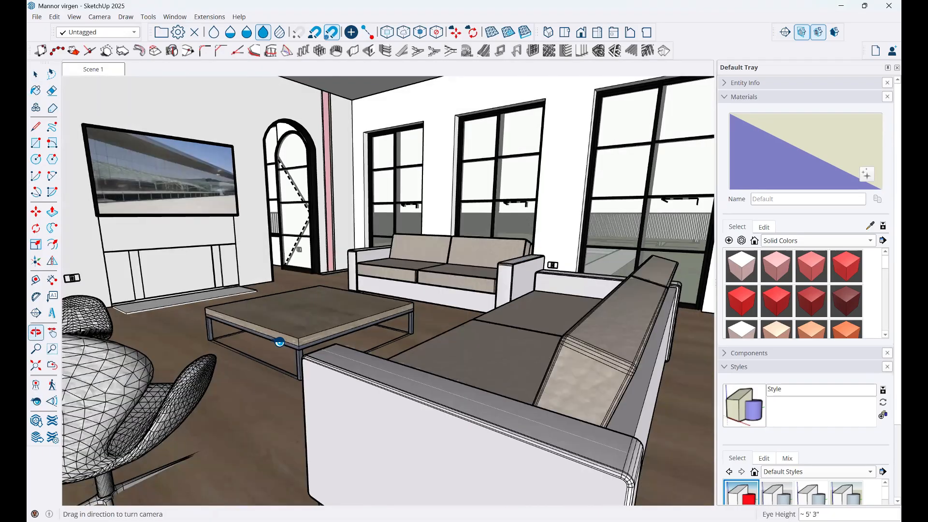
{"action": "middle_click_drag", "start_coordinate": [276, 342], "coordinate": [411, 333]}
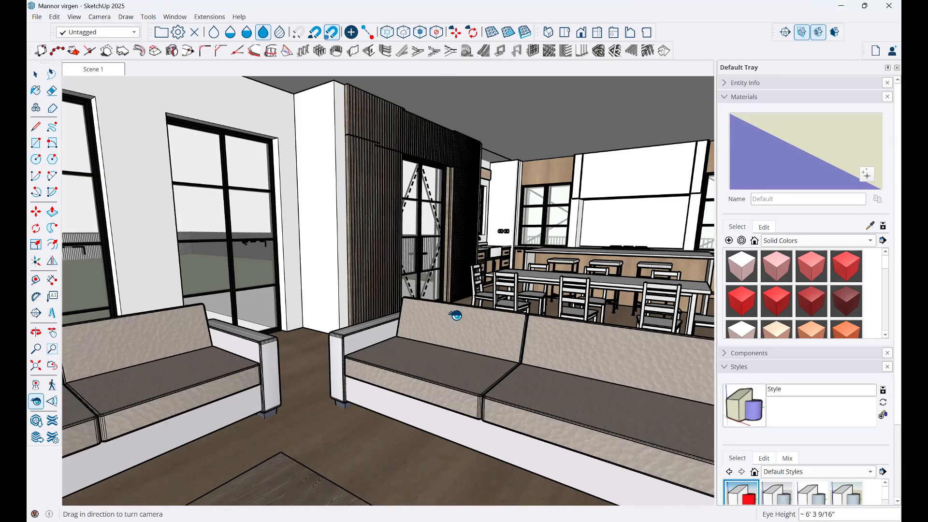
{"action": "left_click_drag", "start_coordinate": [453, 315], "coordinate": [388, 336]}
{"action": "middle_click_drag", "start_coordinate": [388, 337], "coordinate": [395, 339]}
{"action": "middle_click_drag", "start_coordinate": [282, 342], "coordinate": [416, 341]}
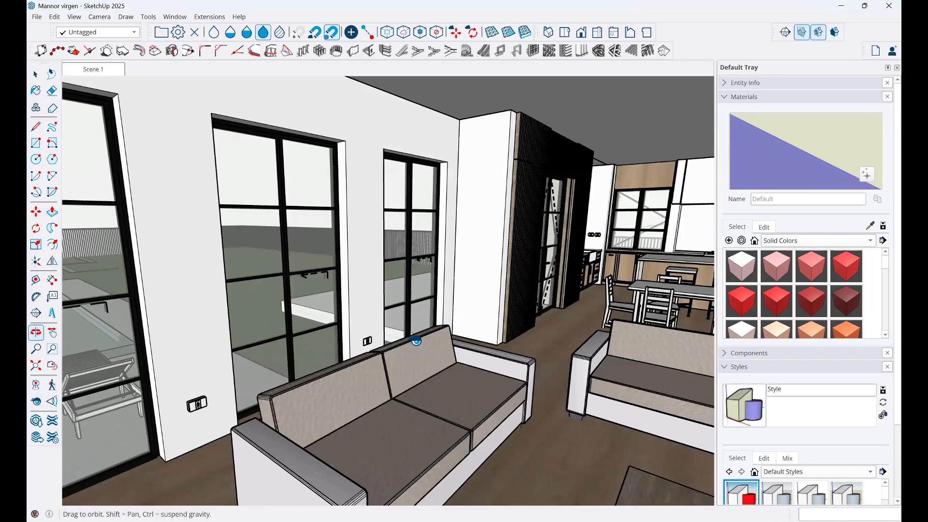
Examine the dining table, kitchen island, cabinets and slatted wall around the terrace doors.
{"action": "left_click_drag", "start_coordinate": [498, 265], "coordinate": [550, 338]}
{"action": "scroll", "coordinate": [551, 338], "scroll_direction": "up", "scroll_amount": 1}
{"action": "scroll", "coordinate": [509, 346], "scroll_direction": "up", "scroll_amount": 2}
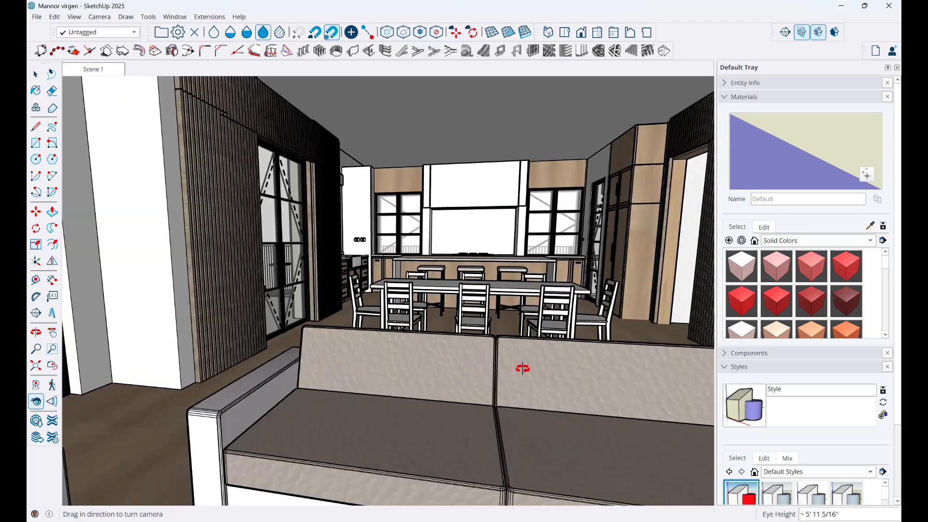
{"action": "middle_click_drag", "start_coordinate": [518, 369], "coordinate": [532, 356]}
{"action": "scroll", "coordinate": [484, 256], "scroll_direction": "up", "scroll_amount": 1}
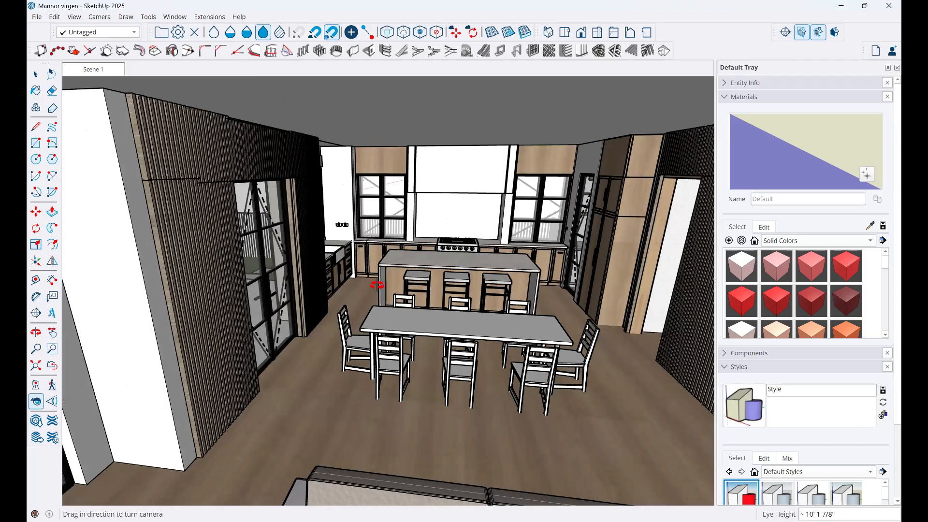
{"action": "scroll", "coordinate": [377, 285], "scroll_direction": "up", "scroll_amount": 1}
{"action": "scroll", "coordinate": [548, 256], "scroll_direction": "up", "scroll_amount": 1}
{"action": "scroll", "coordinate": [600, 303], "scroll_direction": "up", "scroll_amount": 1}
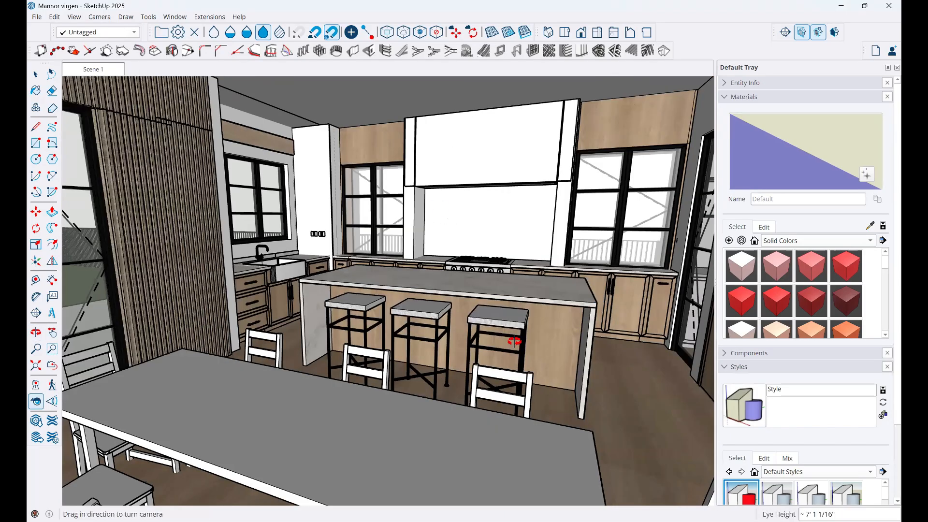
{"action": "scroll", "coordinate": [514, 342], "scroll_direction": "up", "scroll_amount": 1}
{"action": "scroll", "coordinate": [411, 321], "scroll_direction": "up", "scroll_amount": 2}
{"action": "scroll", "coordinate": [400, 304], "scroll_direction": "down", "scroll_amount": 1}
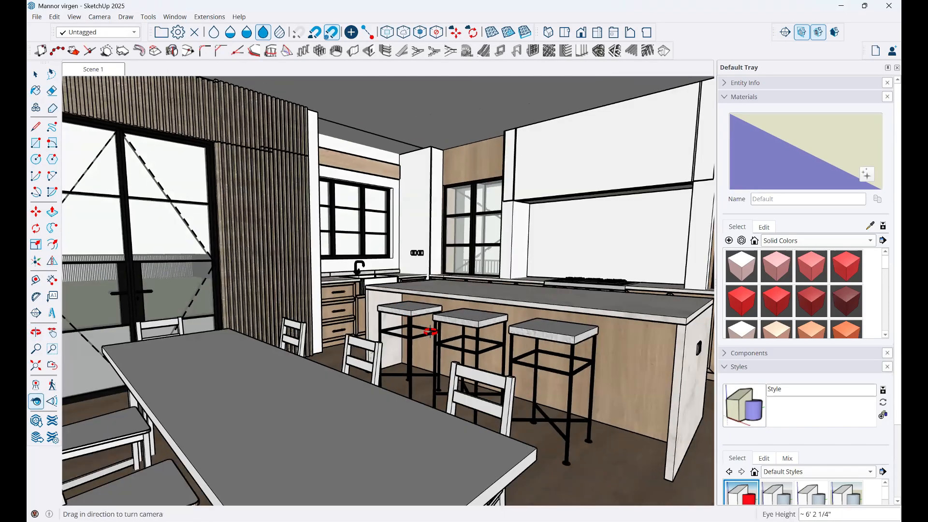
{"action": "middle_click_drag", "start_coordinate": [431, 331], "coordinate": [527, 311]}
{"action": "middle_click_drag", "start_coordinate": [431, 303], "coordinate": [283, 323]}
{"action": "middle_click_drag", "start_coordinate": [531, 284], "coordinate": [476, 288]}
{"action": "left_click_drag", "start_coordinate": [297, 288], "coordinate": [121, 299]}
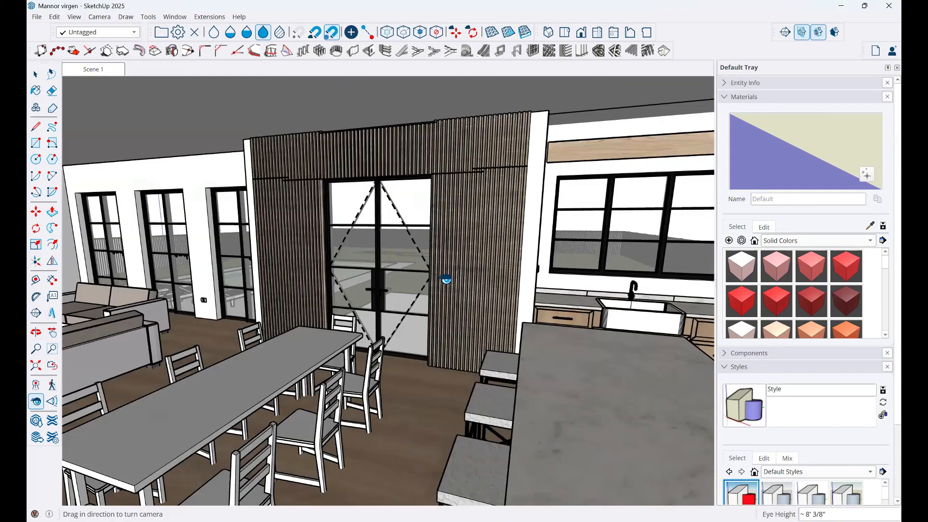
{"action": "left_click_drag", "start_coordinate": [445, 281], "coordinate": [389, 275]}
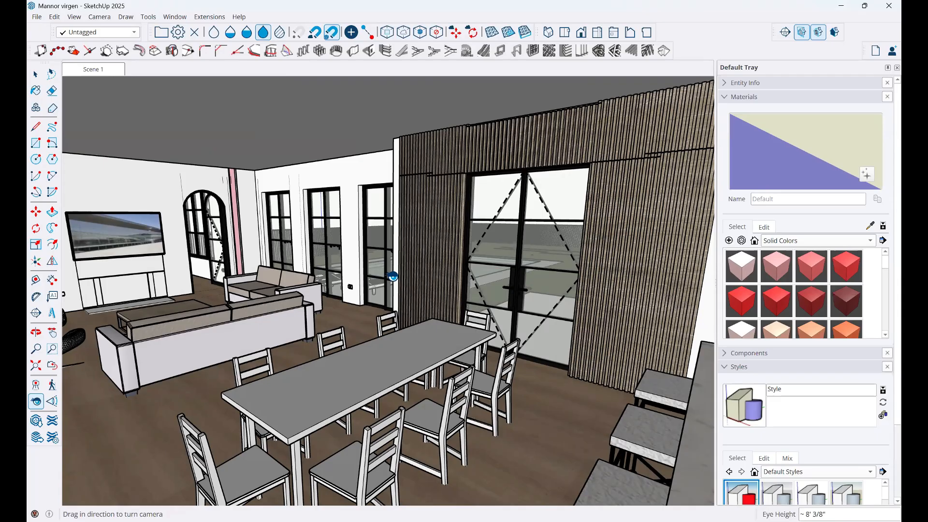
Frame the living room from behind the sofa facing the TV wall and add a scene of that view.
{"action": "left_click_drag", "start_coordinate": [493, 213], "coordinate": [287, 255]}
{"action": "scroll", "coordinate": [287, 255], "scroll_direction": "up", "scroll_amount": 5}
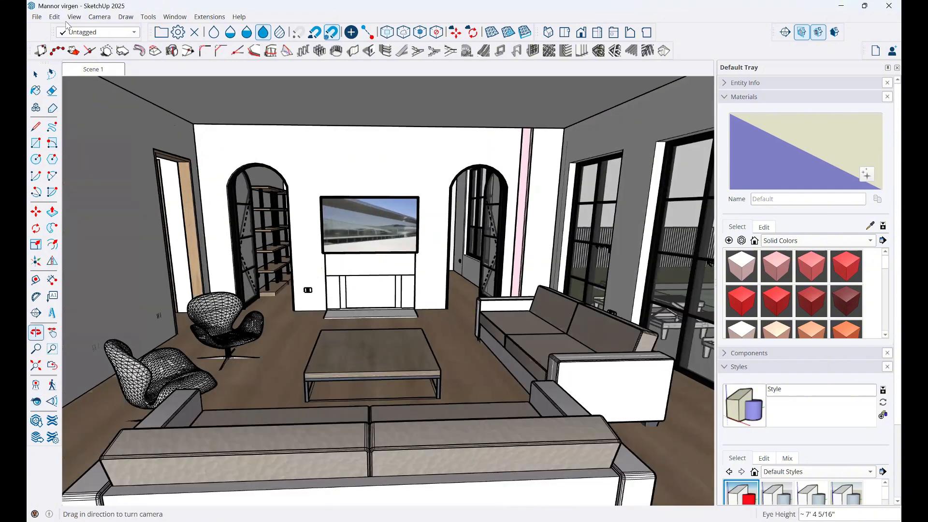
{"action": "left_click", "coordinate": [74, 17]}
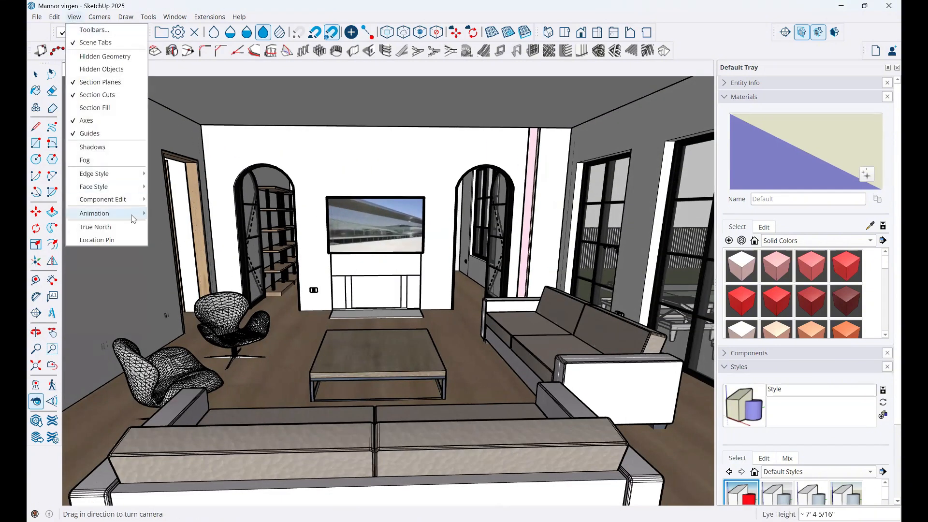
{"action": "mouse_move", "coordinate": [133, 218]}
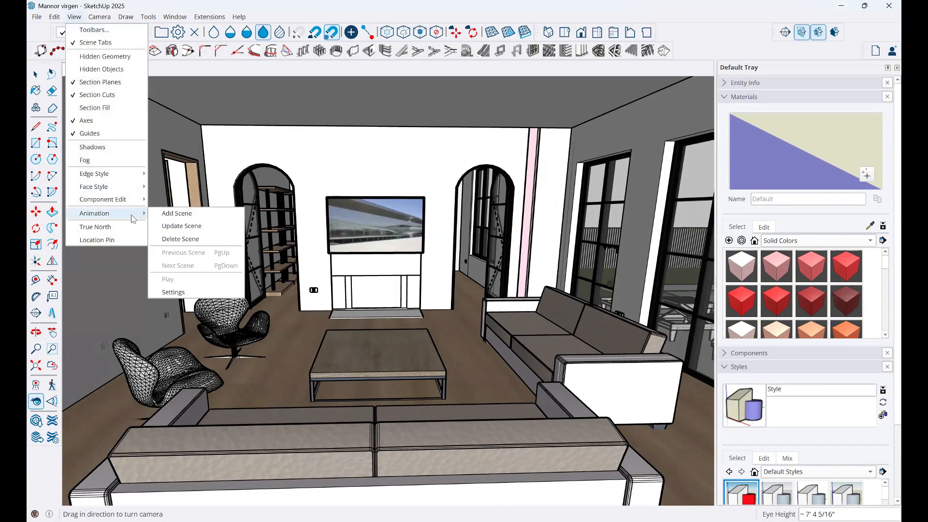
{"action": "left_click", "coordinate": [184, 213]}
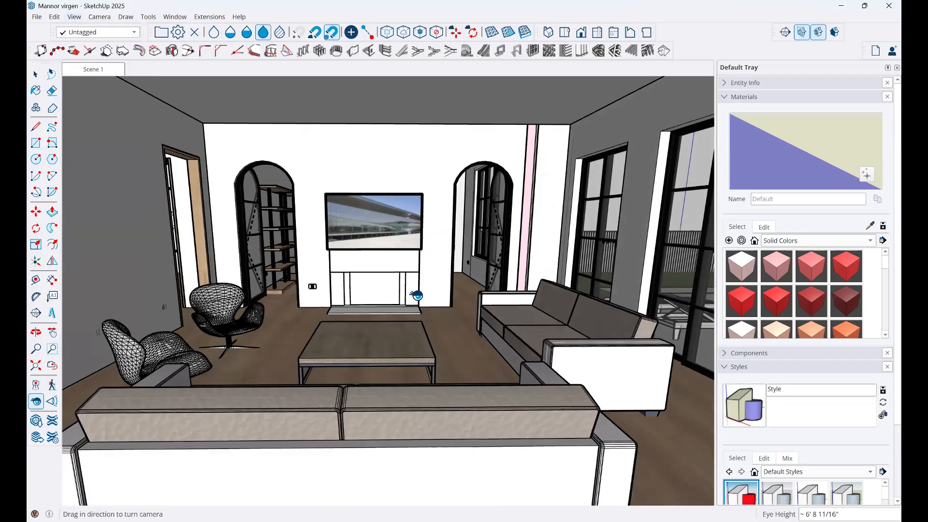
{"action": "scroll", "coordinate": [389, 272], "scroll_direction": "down", "scroll_amount": 3}
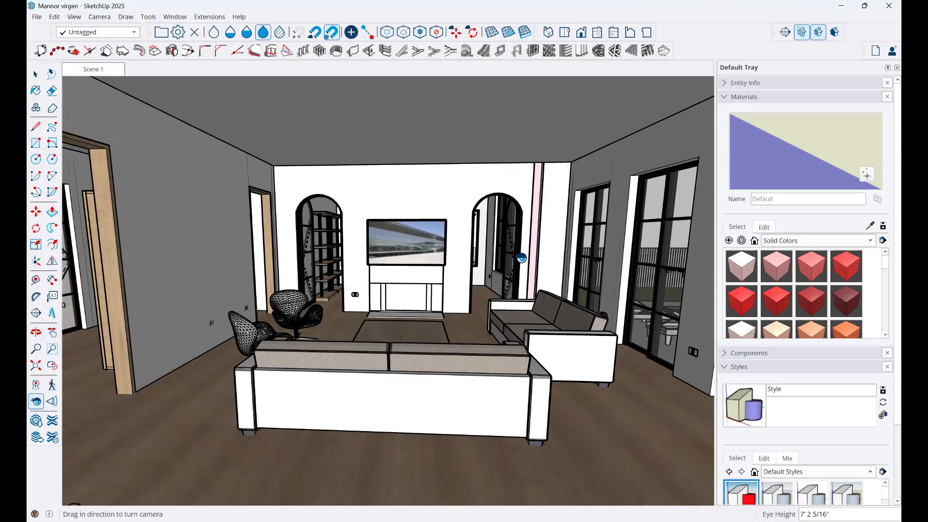
{"action": "scroll", "coordinate": [520, 258], "scroll_direction": "up", "scroll_amount": 3}
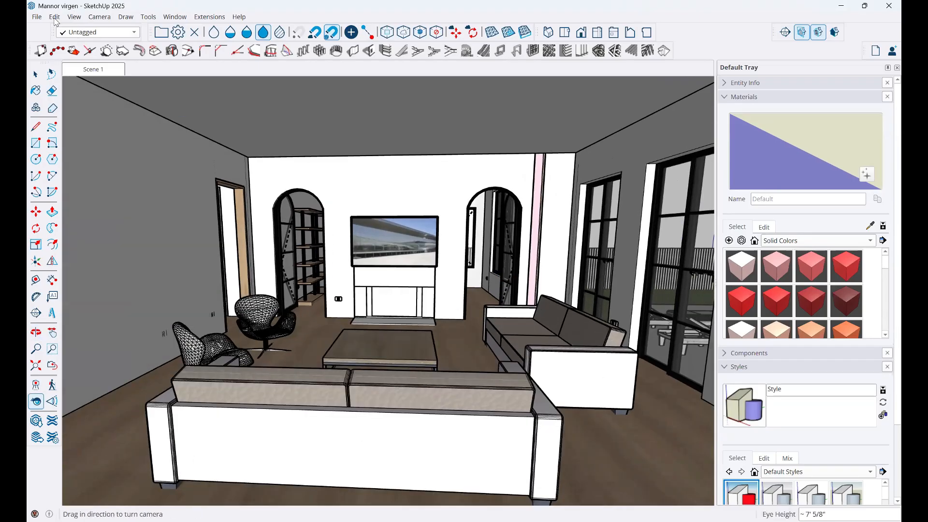
{"action": "left_click", "coordinate": [74, 17]}
{"action": "mouse_move", "coordinate": [128, 214]}
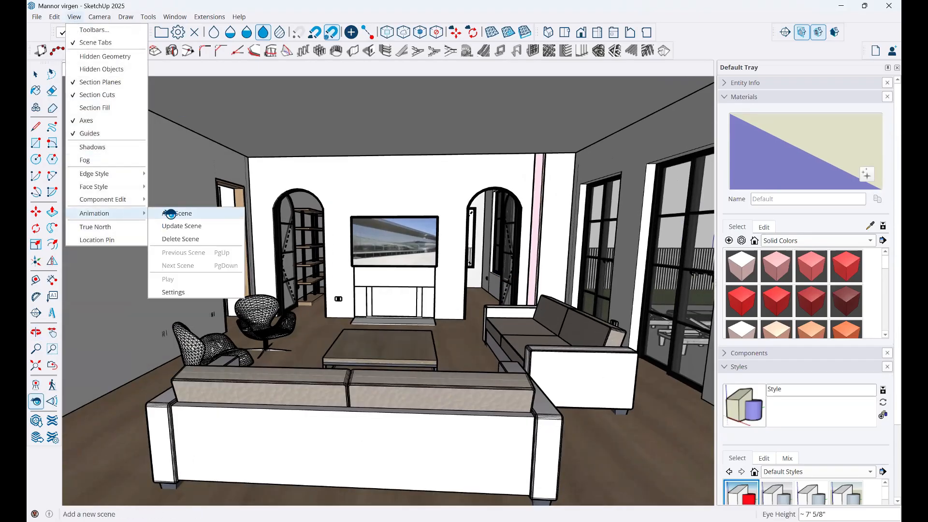
{"action": "left_click", "coordinate": [171, 213]}
Recall Scene 1 and look from the dining area past the slatted wall to the staircase doorway.
{"action": "left_click", "coordinate": [112, 70]}
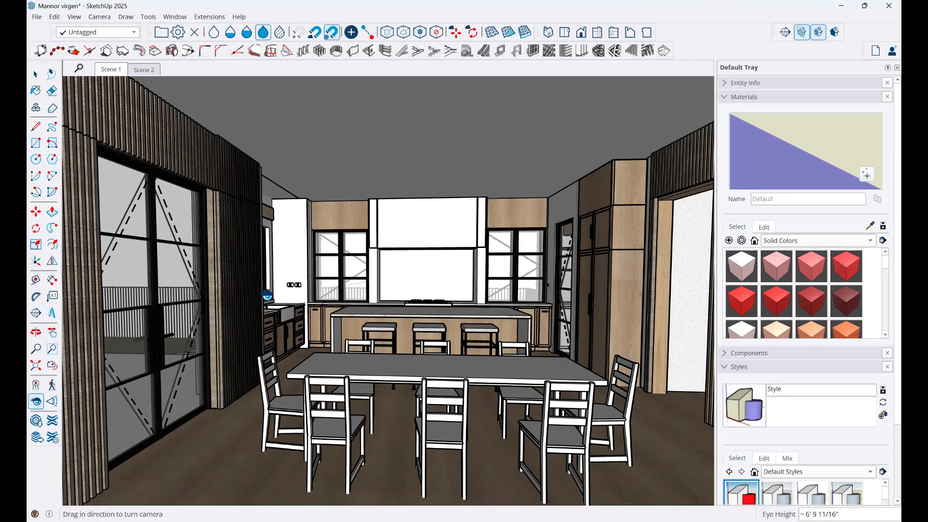
{"action": "left_click_drag", "start_coordinate": [420, 347], "coordinate": [588, 349]}
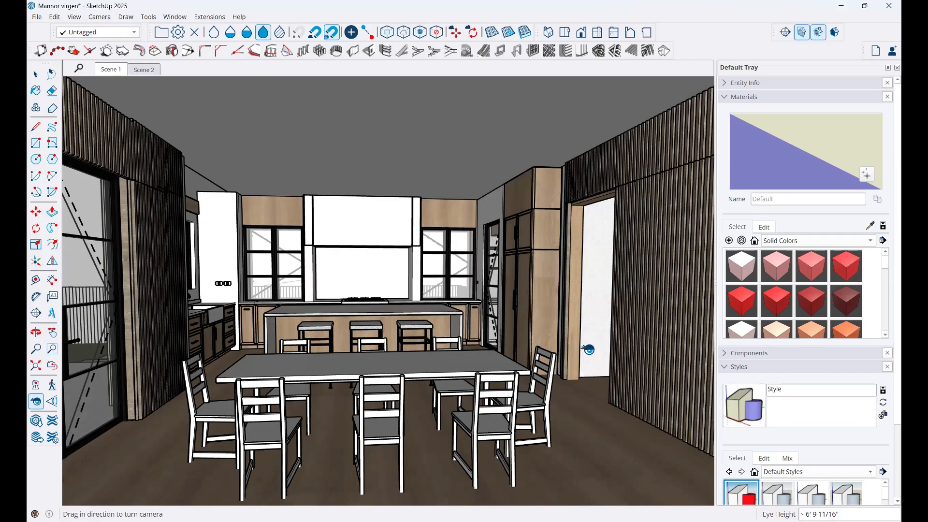
{"action": "middle_click_drag", "start_coordinate": [589, 349], "coordinate": [386, 318]}
{"action": "left_click_drag", "start_coordinate": [386, 319], "coordinate": [621, 284]}
{"action": "middle_click_drag", "start_coordinate": [604, 339], "coordinate": [505, 325]}
{"action": "left_click_drag", "start_coordinate": [505, 324], "coordinate": [516, 345]}
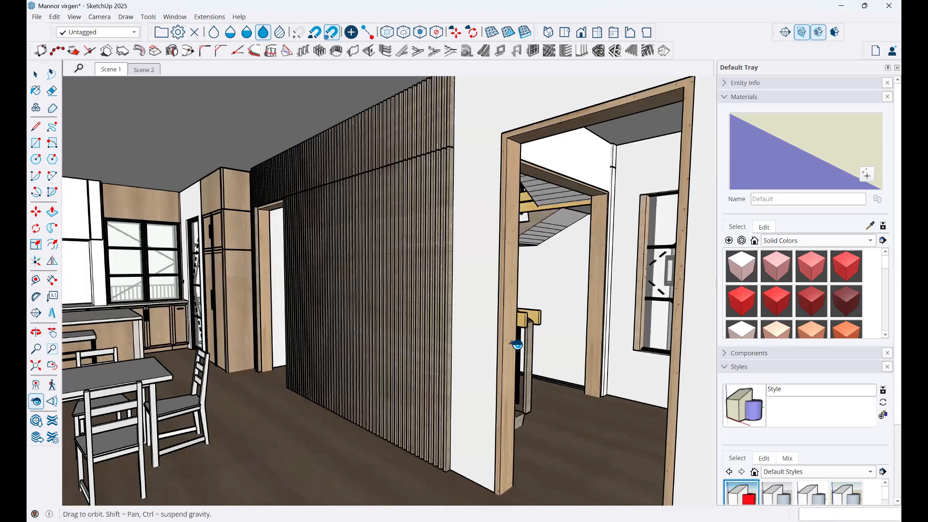
{"action": "middle_click_drag", "start_coordinate": [517, 344], "coordinate": [510, 342]}
{"action": "scroll", "coordinate": [510, 342], "scroll_direction": "up", "scroll_amount": 1}
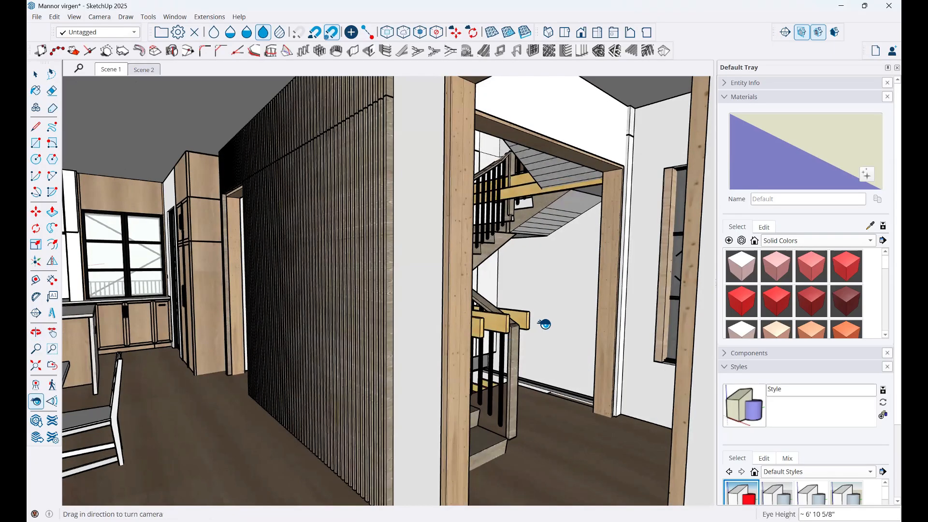
Return to the saved view of Scene 1 and switch to Scene 2.
{"action": "key", "text": "l"}
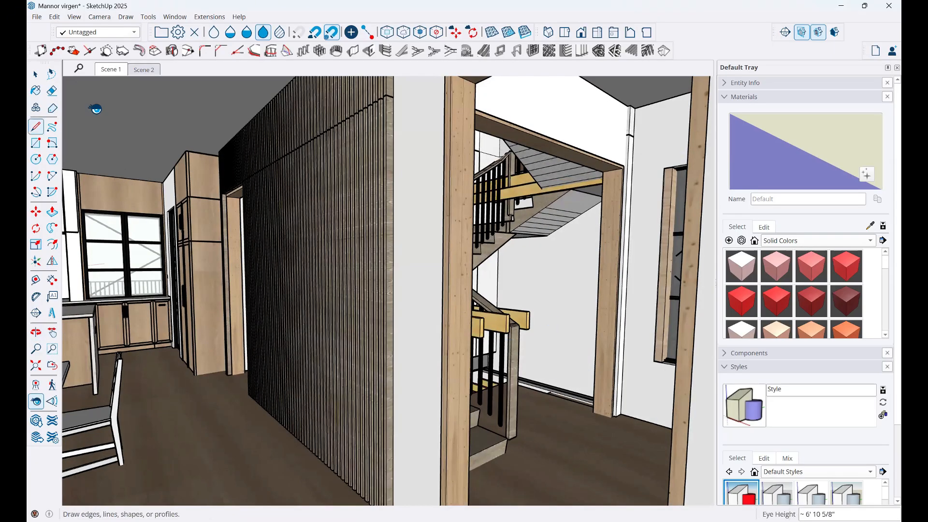
{"action": "left_click", "coordinate": [118, 69]}
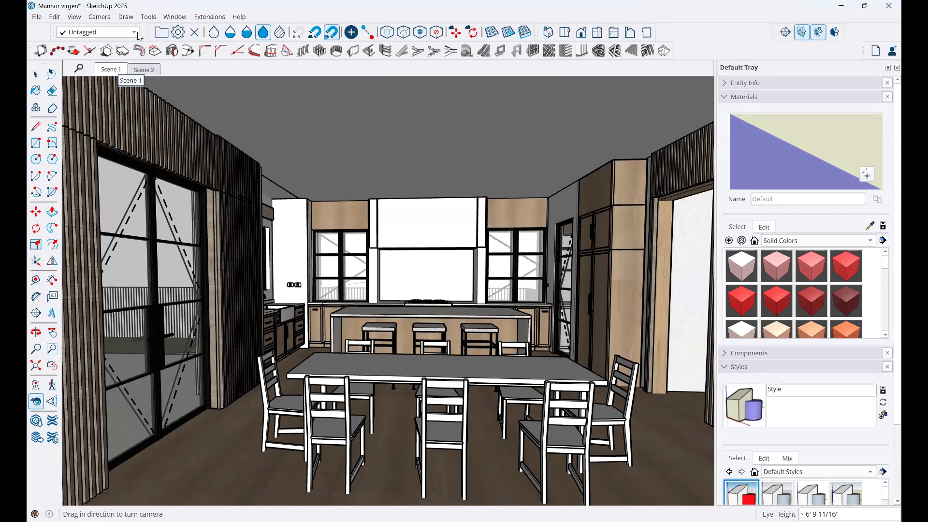
{"action": "left_click", "coordinate": [137, 74]}
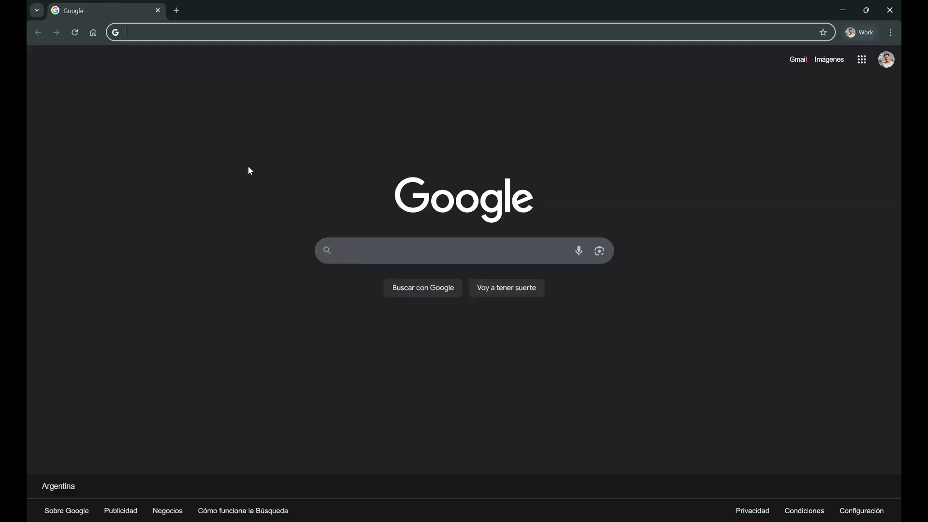
Open Pinterest in the browser and search it for "table sketchup 3d".
{"action": "type", "text": "pin"}
{"action": "key", "text": "Return"}
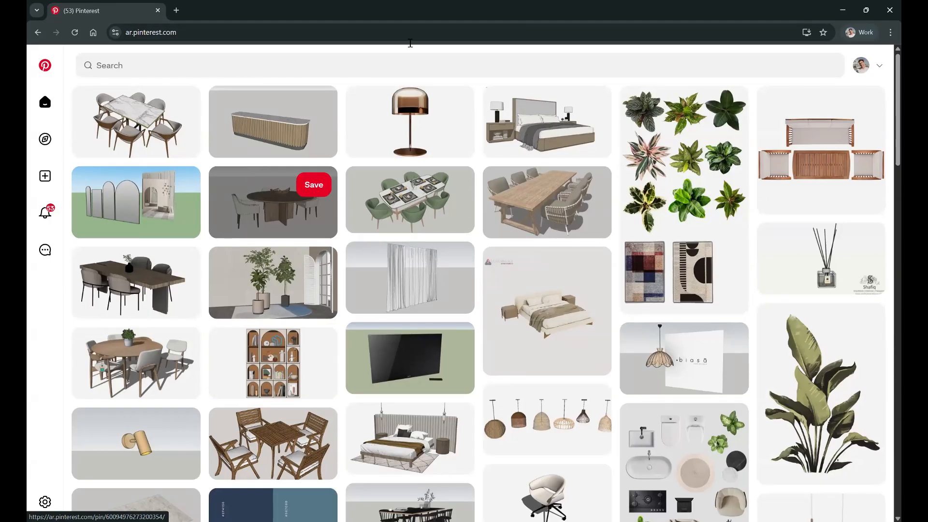
{"action": "left_click", "coordinate": [388, 60]}
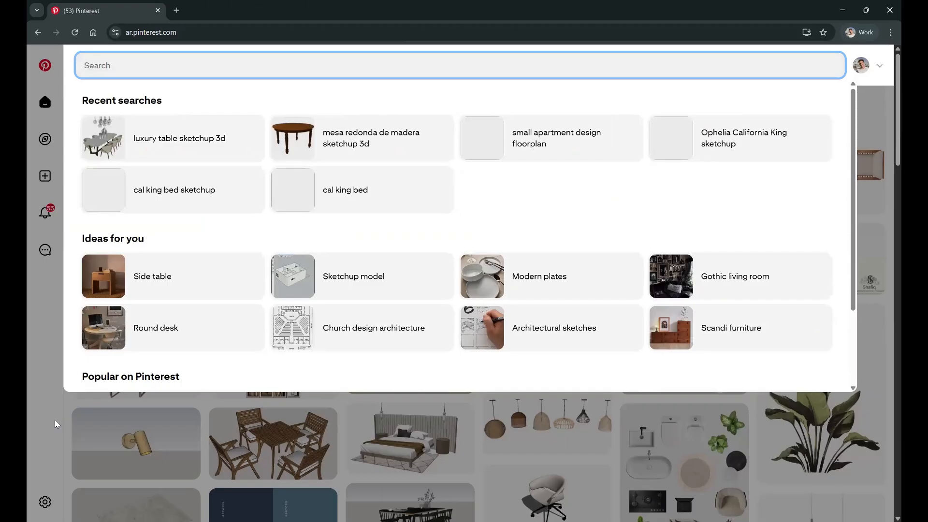
{"action": "type", "text": "table"}
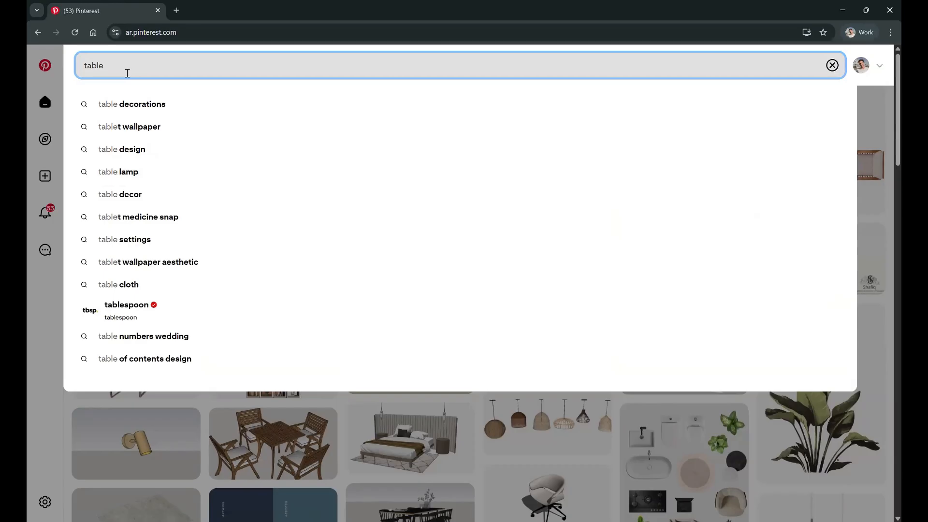
{"action": "type", "text": "sketchup "}
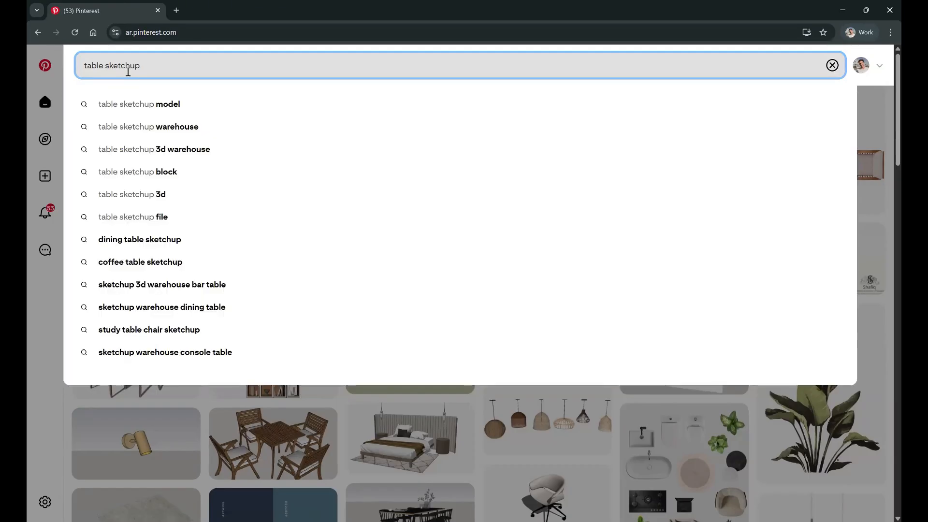
{"action": "type", "text": "3d"}
{"action": "key", "text": "Return"}
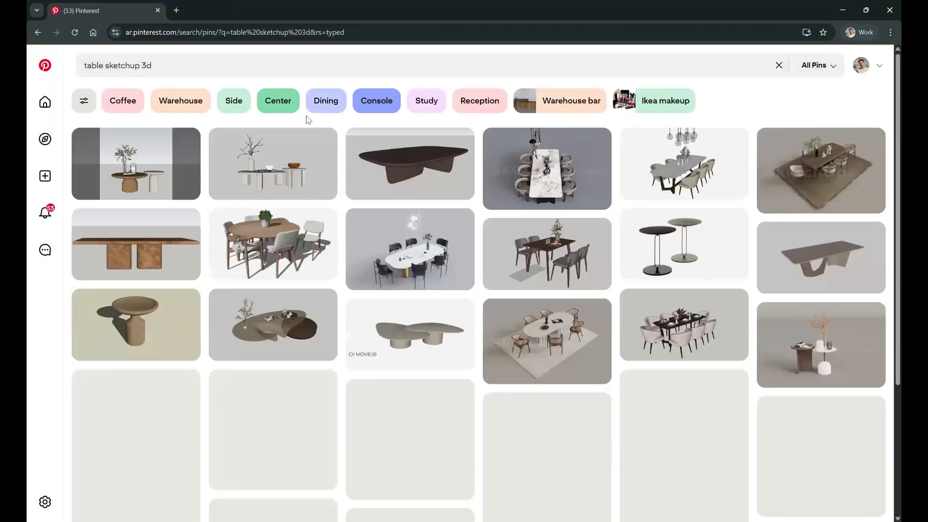
Browse the table results, open the round wooden dining table's 3D Warehouse page and try to download the Mesa 03 model.
{"action": "scroll", "coordinate": [432, 168], "scroll_direction": "down", "scroll_amount": 2}
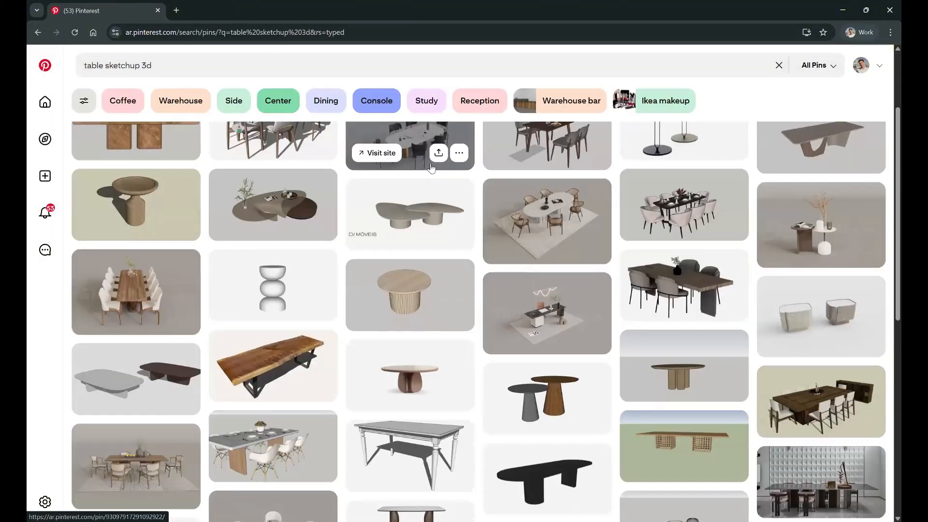
{"action": "scroll", "coordinate": [431, 167], "scroll_direction": "down", "scroll_amount": 5}
{"action": "scroll", "coordinate": [482, 333], "scroll_direction": "down", "scroll_amount": 2}
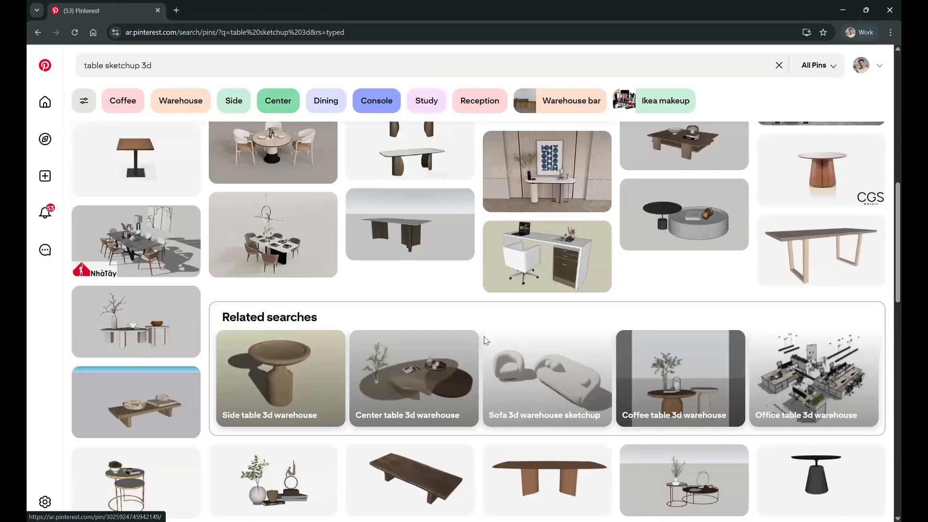
{"action": "scroll", "coordinate": [480, 356], "scroll_direction": "up", "scroll_amount": 3}
{"action": "scroll", "coordinate": [479, 357], "scroll_direction": "up", "scroll_amount": 6}
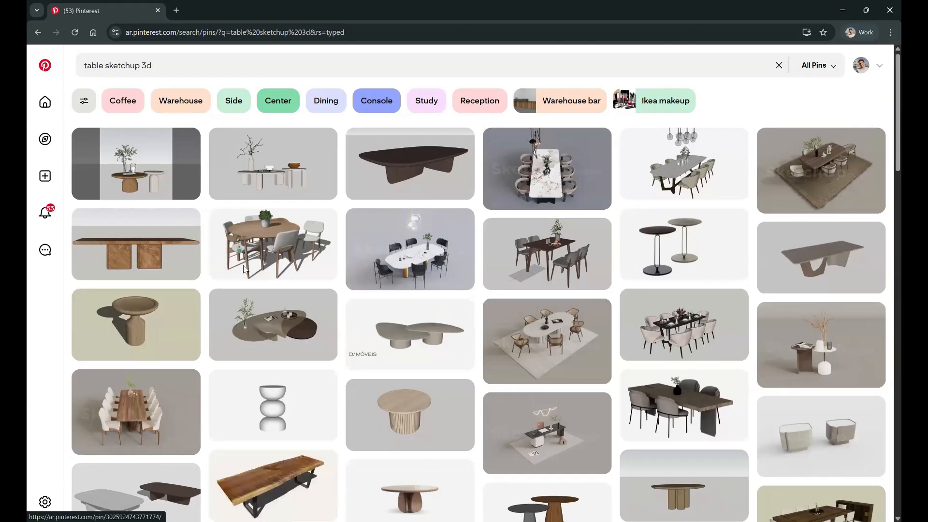
{"action": "left_click", "coordinate": [312, 248]}
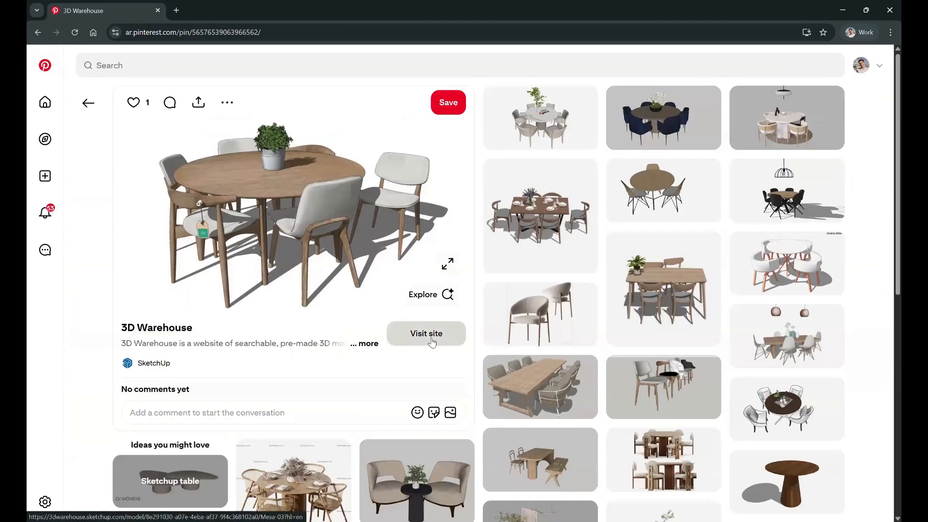
{"action": "left_click", "coordinate": [432, 340]}
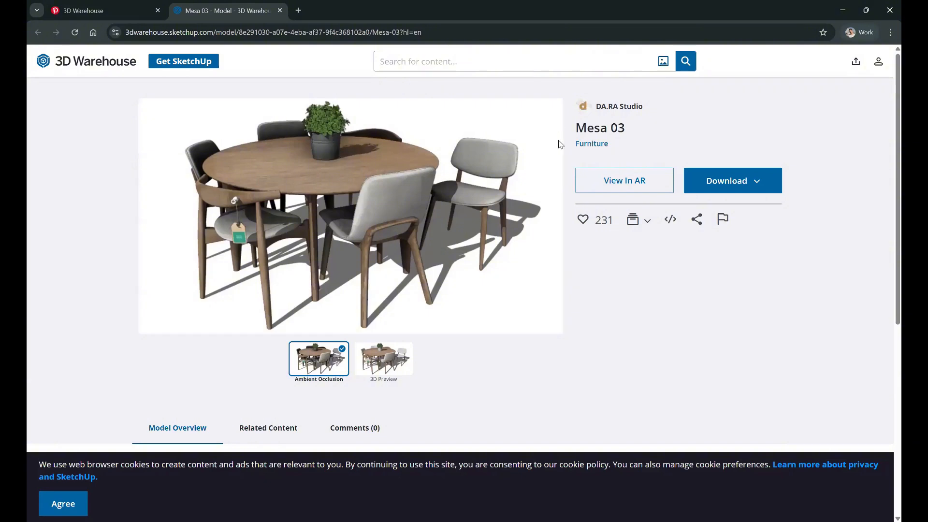
{"action": "left_click", "coordinate": [716, 175]}
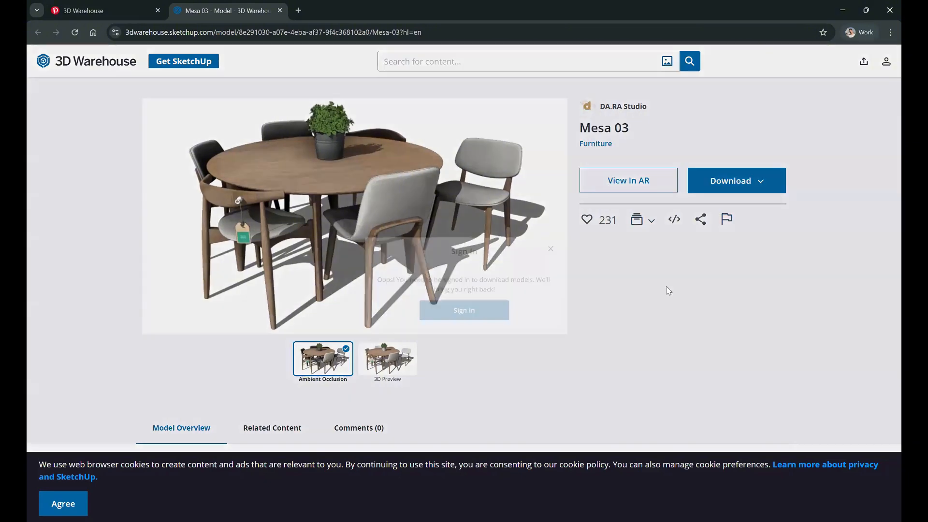
{"action": "left_click", "coordinate": [573, 241]}
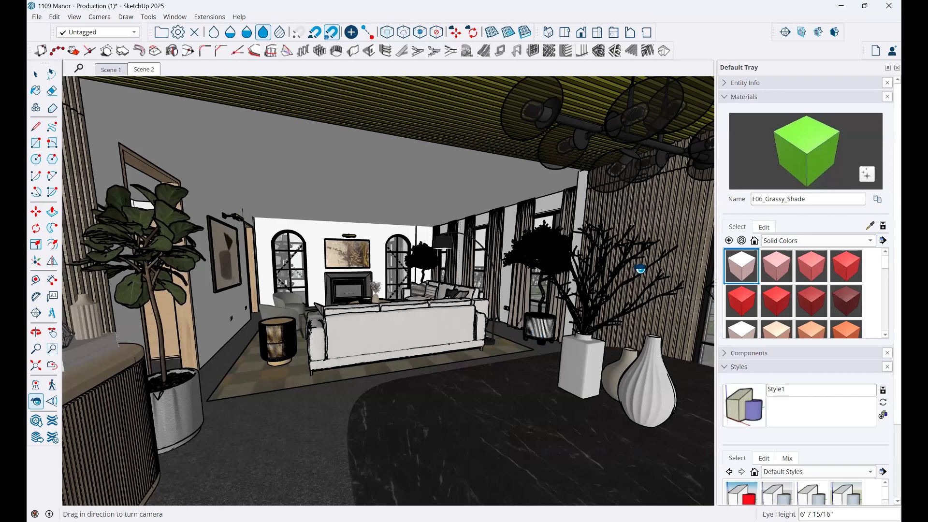
Back in SketchUp, move past the sofa into the living room and examine the sofas, cushions, arc lamp and curtained windows.
{"action": "scroll", "coordinate": [390, 286], "scroll_direction": "up", "scroll_amount": 3}
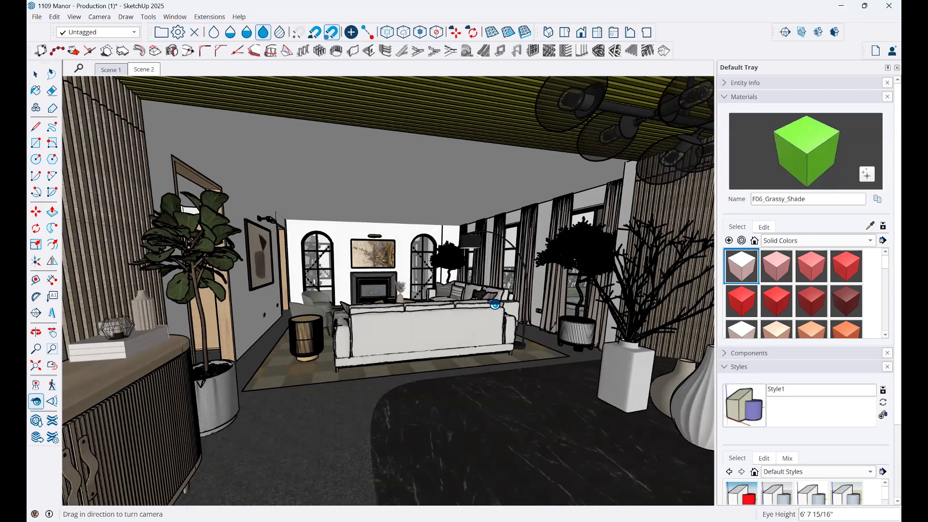
{"action": "scroll", "coordinate": [628, 415], "scroll_direction": "up", "scroll_amount": 3}
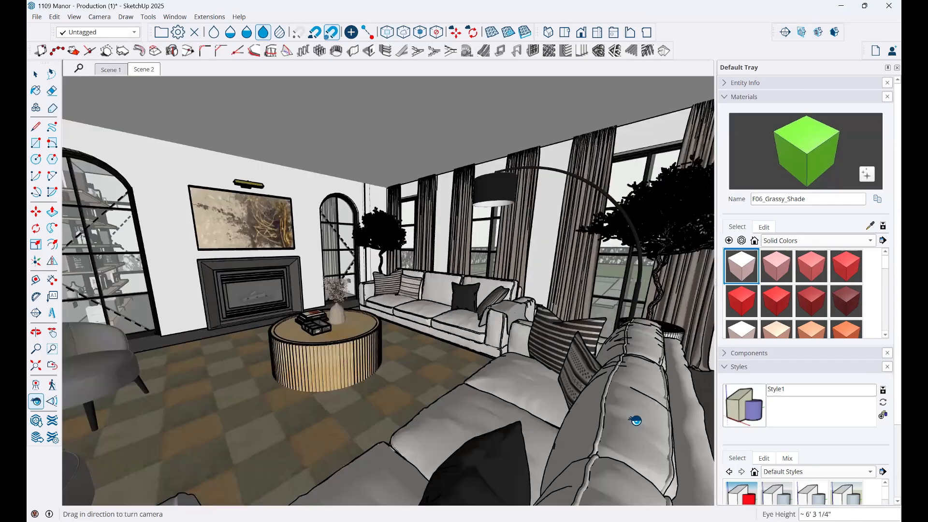
{"action": "middle_click_drag", "start_coordinate": [508, 337], "coordinate": [622, 321]}
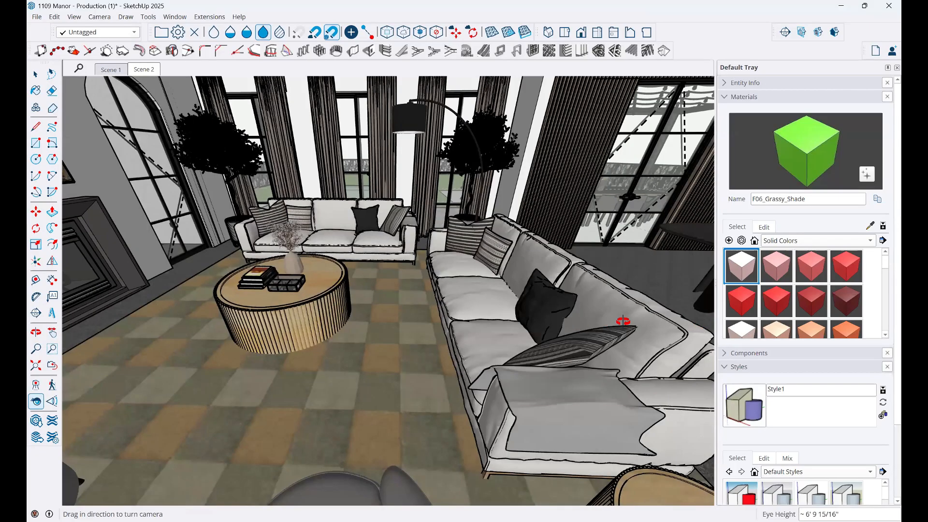
{"action": "middle_click_drag", "start_coordinate": [560, 388], "coordinate": [662, 277]}
{"action": "middle_click_drag", "start_coordinate": [317, 373], "coordinate": [574, 382]}
{"action": "left_click_drag", "start_coordinate": [489, 361], "coordinate": [292, 293]}
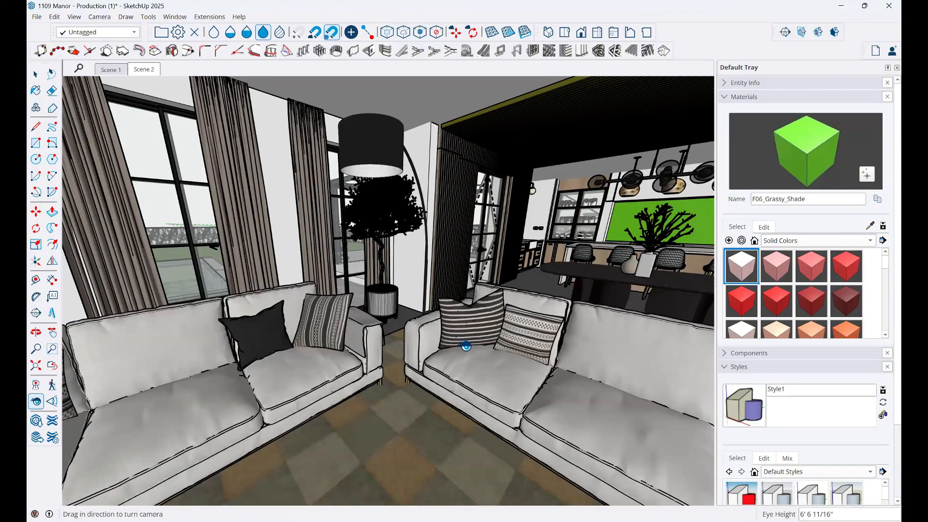
{"action": "middle_click_drag", "start_coordinate": [549, 387], "coordinate": [554, 316]}
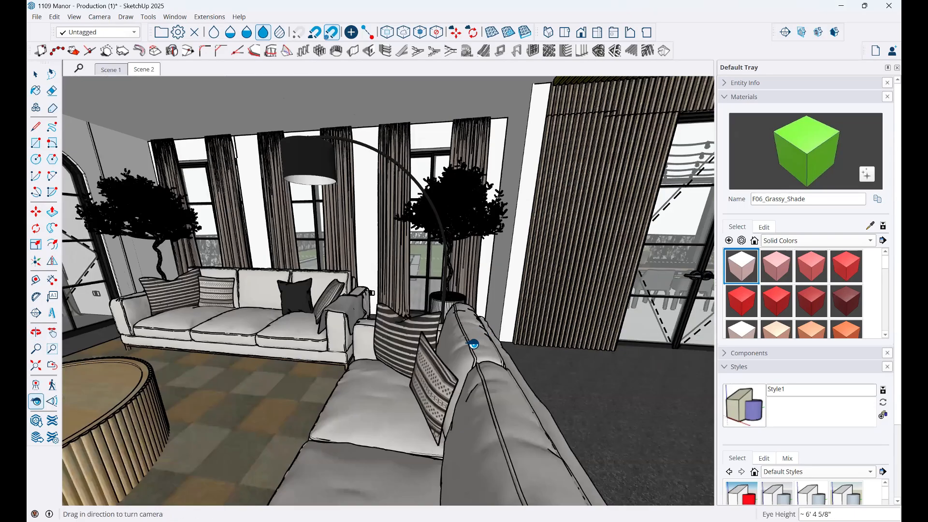
{"action": "left_click_drag", "start_coordinate": [472, 346], "coordinate": [228, 341]}
{"action": "middle_click_drag", "start_coordinate": [314, 341], "coordinate": [433, 318]}
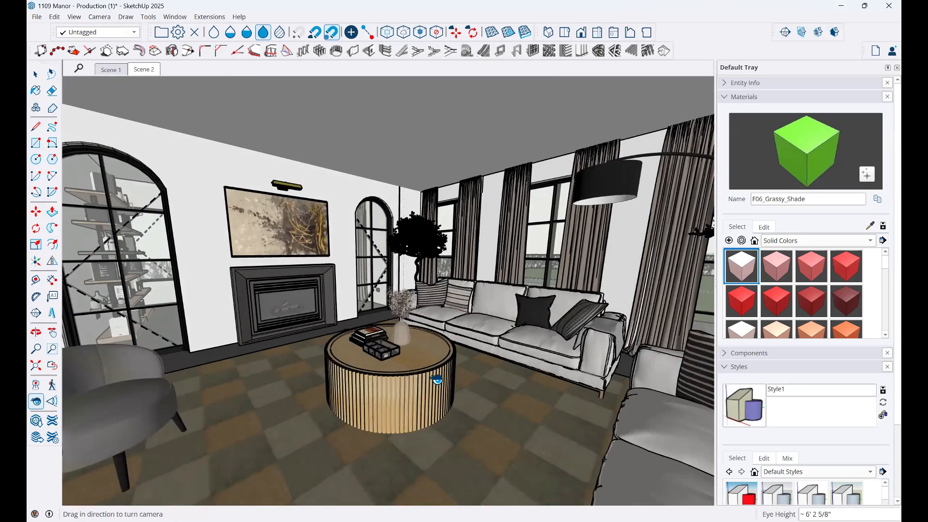
Examine the fireplace wall with its painting, the round slatted coffee table and the checkered rug.
{"action": "left_click_drag", "start_coordinate": [331, 92], "coordinate": [319, 113]}
{"action": "middle_click_drag", "start_coordinate": [476, 298], "coordinate": [344, 324]}
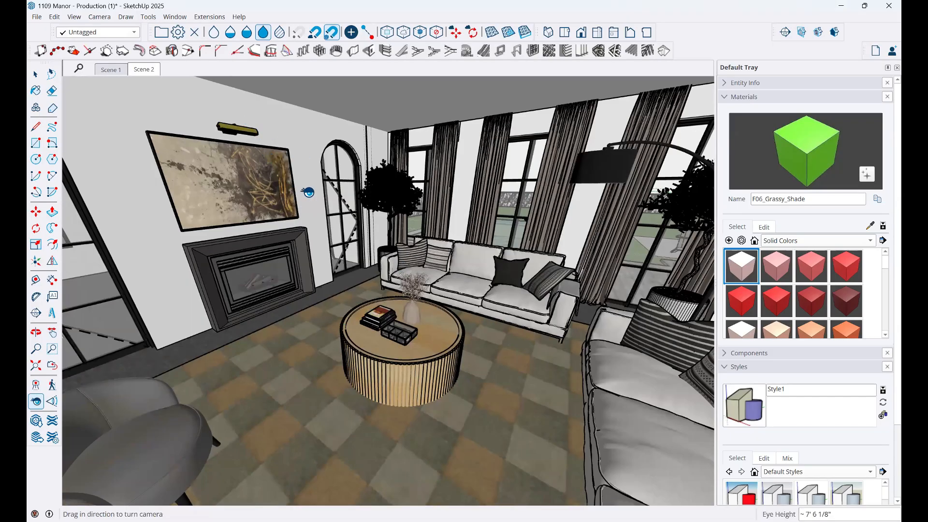
{"action": "left_click_drag", "start_coordinate": [312, 191], "coordinate": [307, 194]}
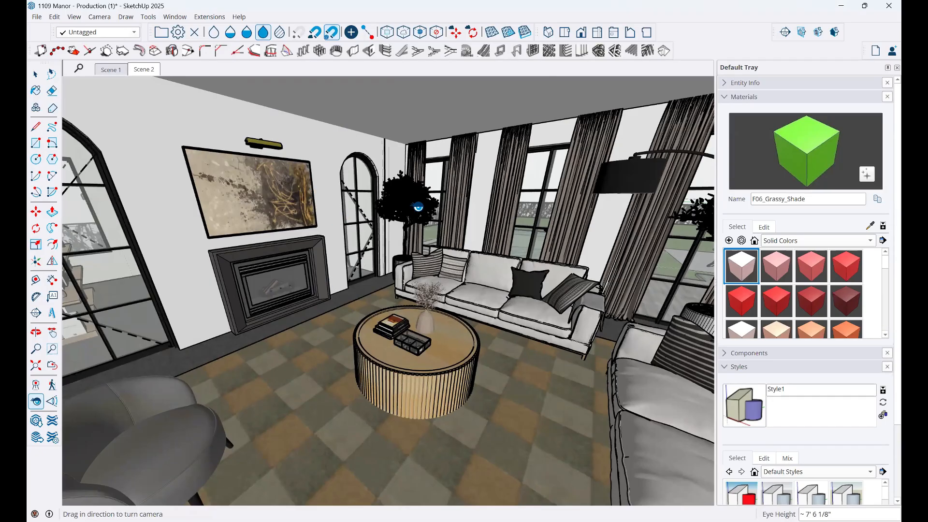
{"action": "left_click_drag", "start_coordinate": [416, 205], "coordinate": [423, 194]}
{"action": "middle_click_drag", "start_coordinate": [357, 290], "coordinate": [416, 245]}
Inspect the potted tree in the living room corner between the arched door and the curtained window up close.
{"action": "scroll", "coordinate": [282, 299], "scroll_direction": "up", "scroll_amount": 4}
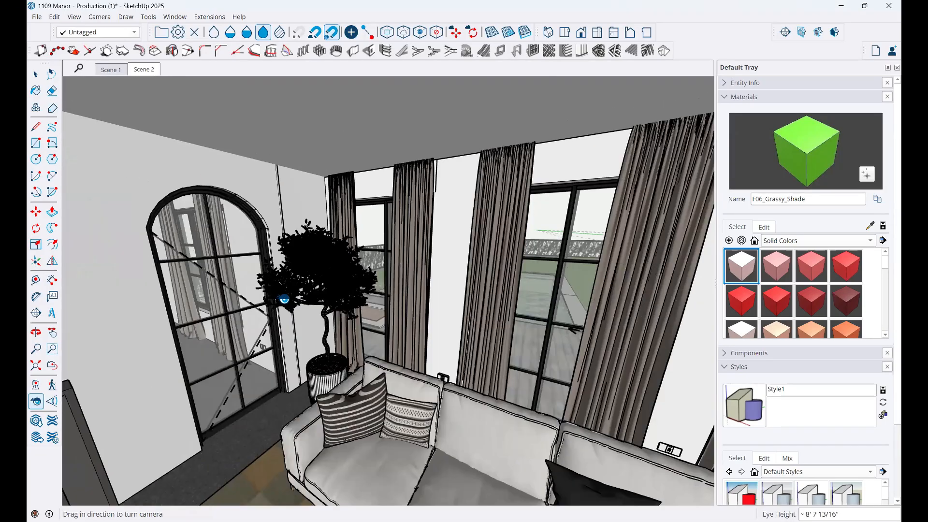
{"action": "middle_click_drag", "start_coordinate": [294, 311], "coordinate": [352, 343]}
{"action": "middle_click_drag", "start_coordinate": [477, 404], "coordinate": [491, 439]}
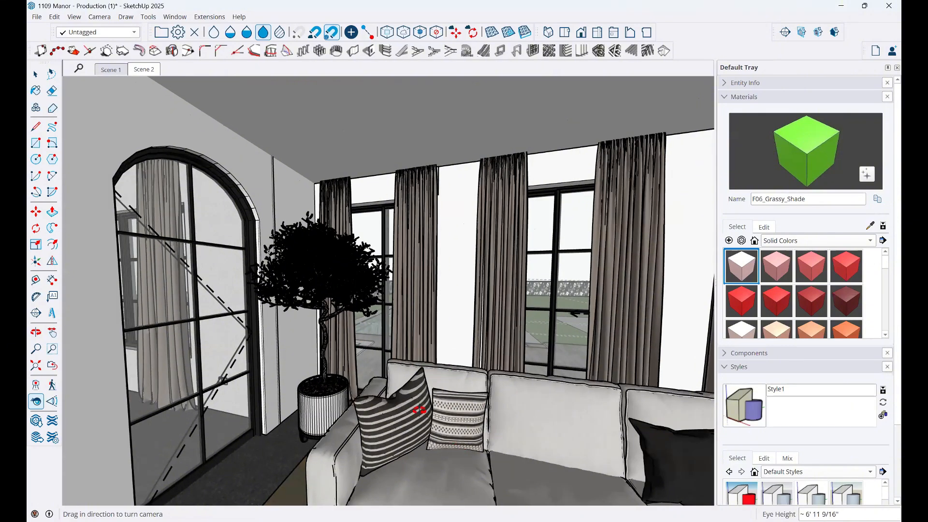
{"action": "scroll", "coordinate": [287, 317], "scroll_direction": "up", "scroll_amount": 5}
{"action": "middle_click_drag", "start_coordinate": [261, 285], "coordinate": [762, 310]}
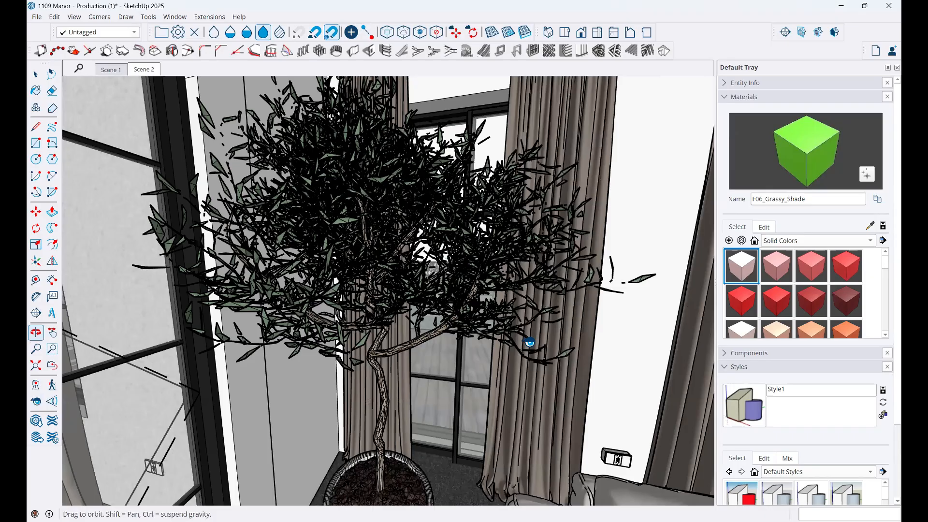
Look back across the living room sofas and coffee table toward the dining area and kitchen.
{"action": "left_click", "coordinate": [528, 341]}
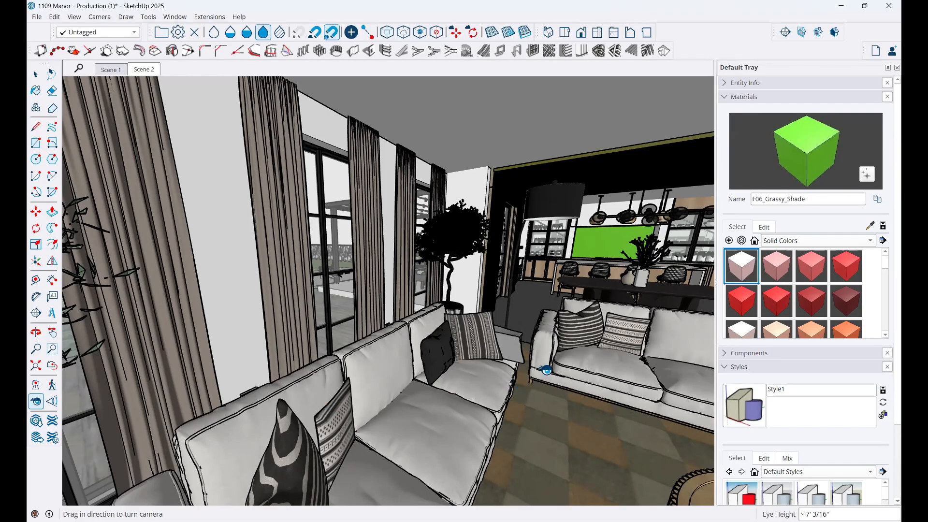
{"action": "left_click_drag", "start_coordinate": [545, 370], "coordinate": [546, 370]}
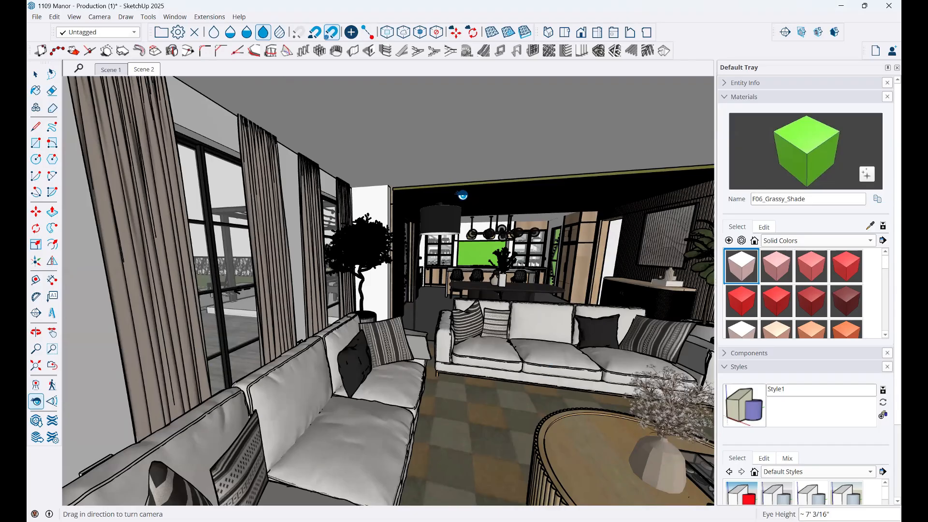
{"action": "left_click_drag", "start_coordinate": [400, 309], "coordinate": [425, 283]}
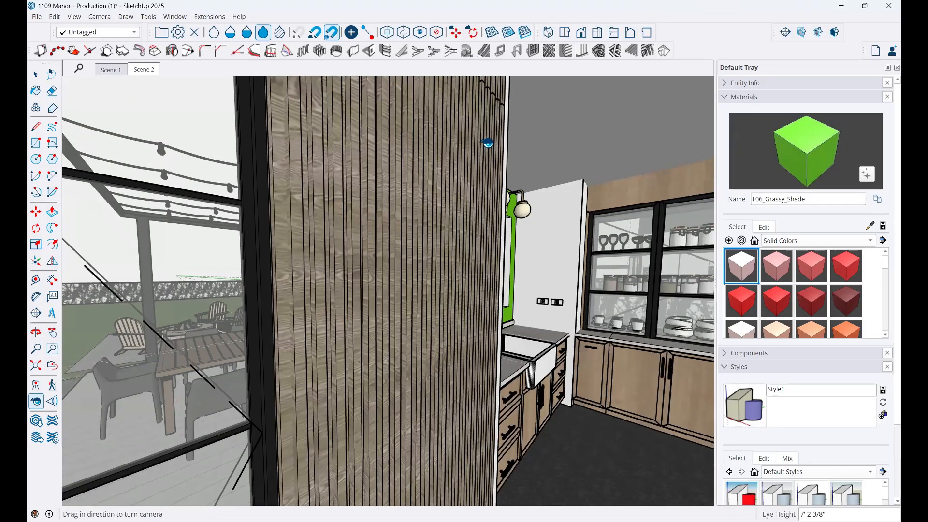
Inspect the slatted wood wall beside the terrace door up to where it meets the green slatted ceiling.
{"action": "left_click_drag", "start_coordinate": [487, 142], "coordinate": [507, 105]}
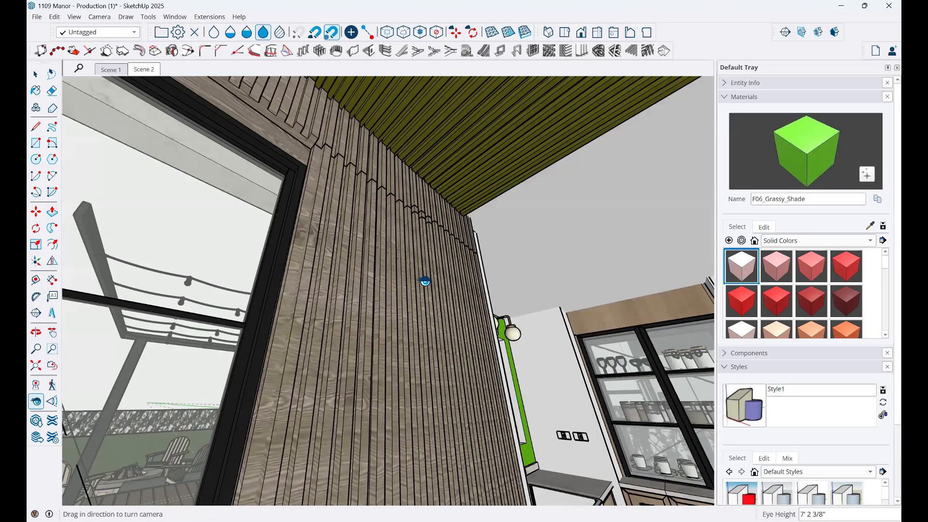
{"action": "left_click_drag", "start_coordinate": [425, 281], "coordinate": [450, 192]}
{"action": "scroll", "coordinate": [441, 191], "scroll_direction": "up", "scroll_amount": 2}
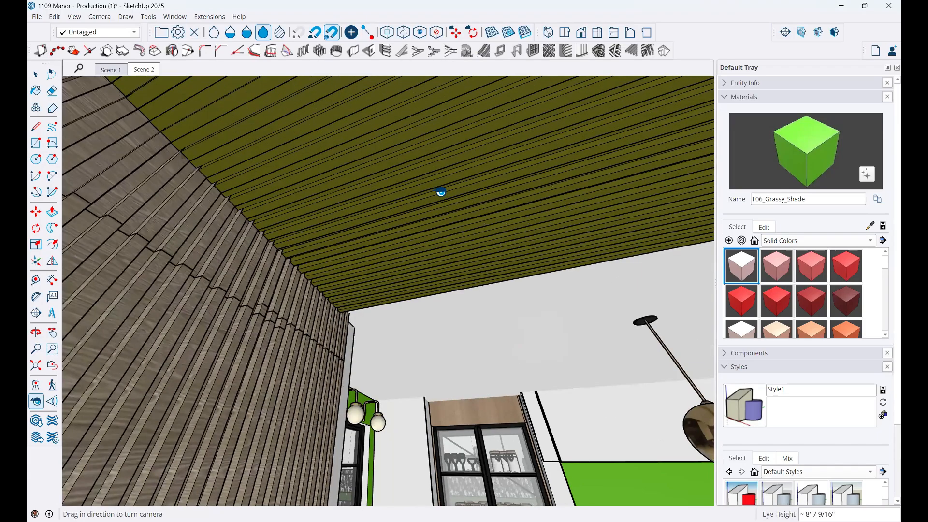
{"action": "key", "text": "o"}
{"action": "scroll", "coordinate": [441, 192], "scroll_direction": "up", "scroll_amount": 1}
{"action": "middle_click_drag", "start_coordinate": [441, 192], "coordinate": [440, 192]}
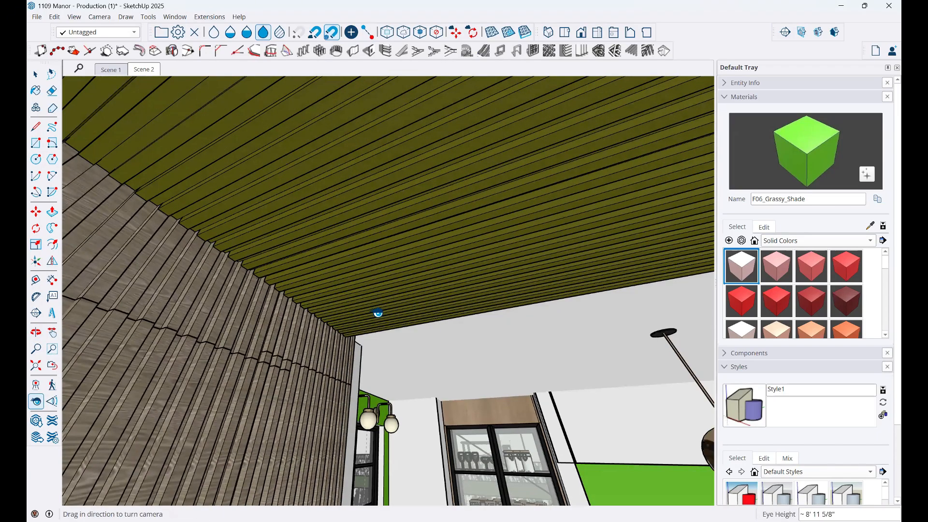
Examine the green ceiling slats and how they line up with the wood wall slats near the kitchen.
{"action": "left_click_drag", "start_coordinate": [378, 313], "coordinate": [377, 313]}
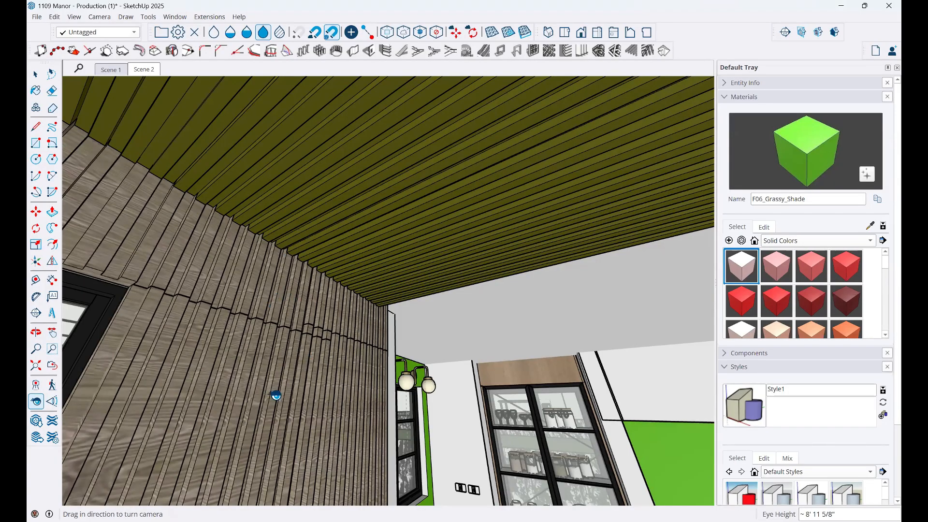
{"action": "left_click_drag", "start_coordinate": [507, 141], "coordinate": [433, 159]}
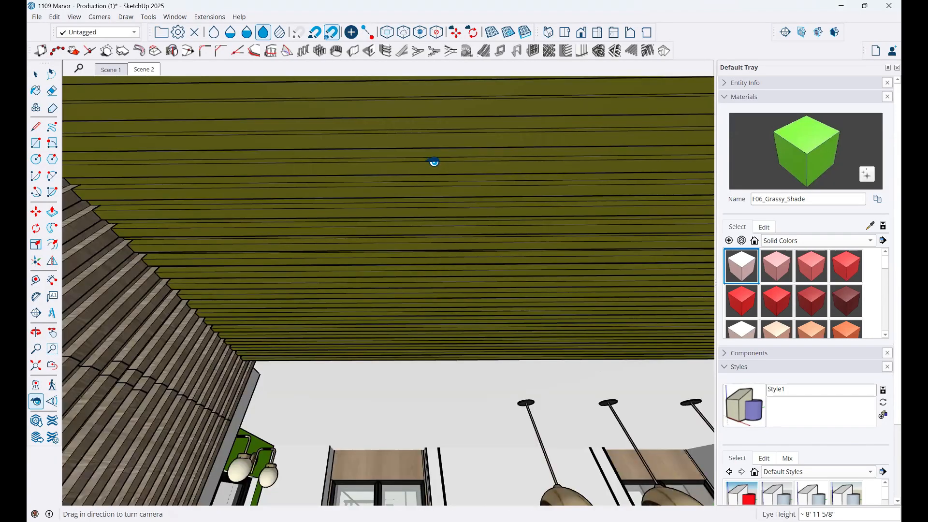
{"action": "left_click_drag", "start_coordinate": [501, 106], "coordinate": [367, 99]}
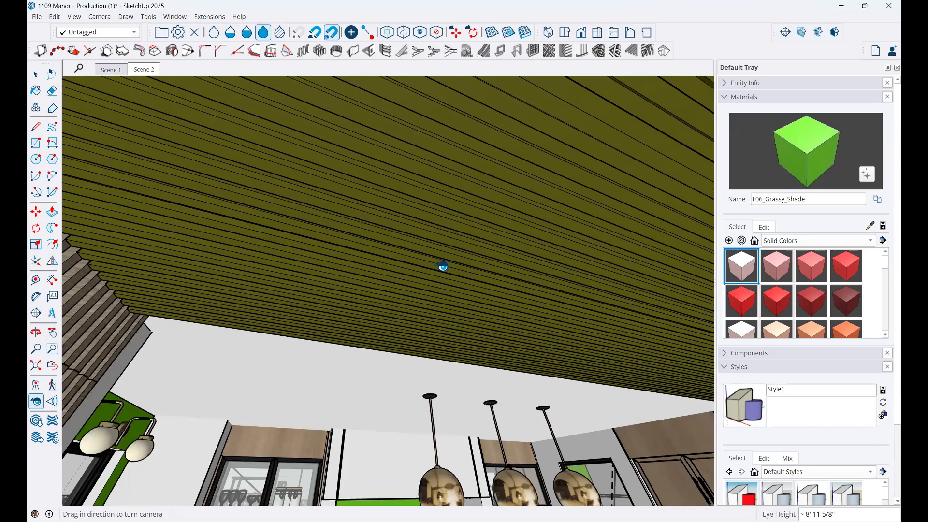
{"action": "left_click_drag", "start_coordinate": [441, 266], "coordinate": [331, 207]}
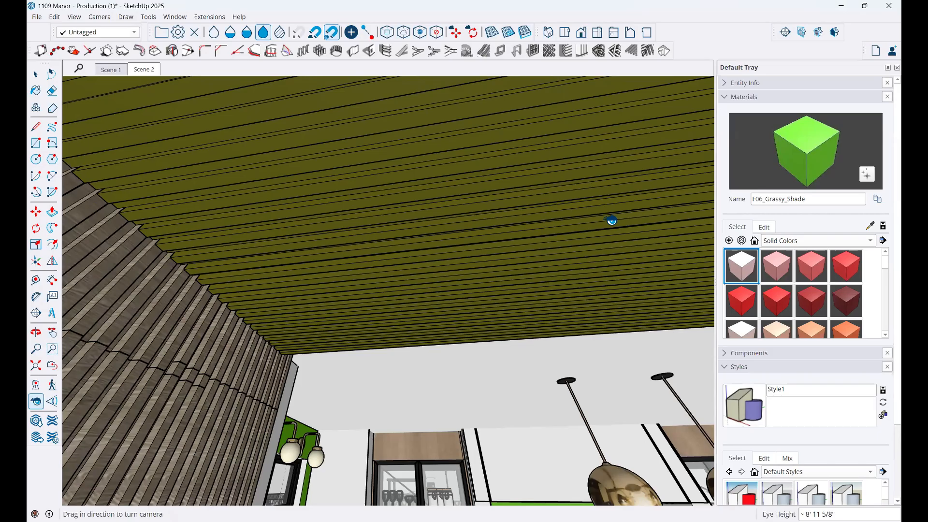
{"action": "middle_click_drag", "start_coordinate": [314, 342], "coordinate": [311, 345]}
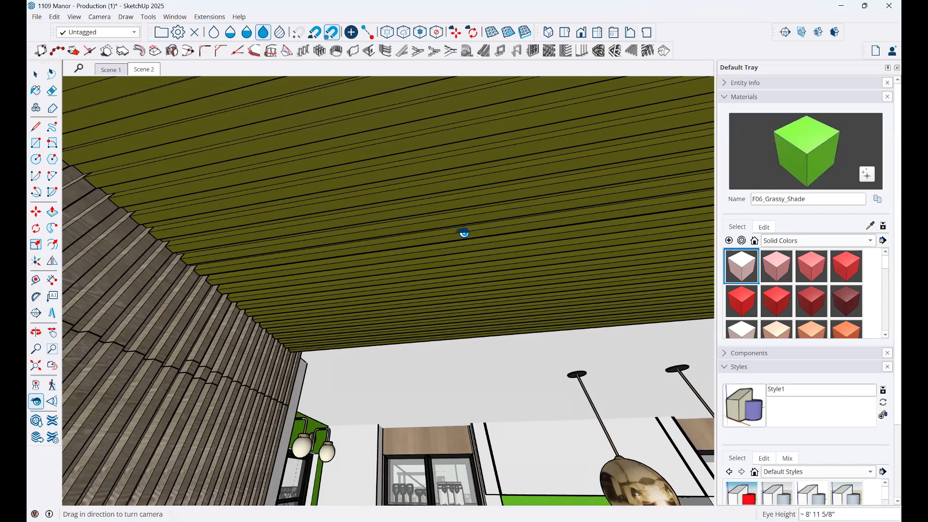
{"action": "middle_click_drag", "start_coordinate": [269, 293], "coordinate": [517, 260]}
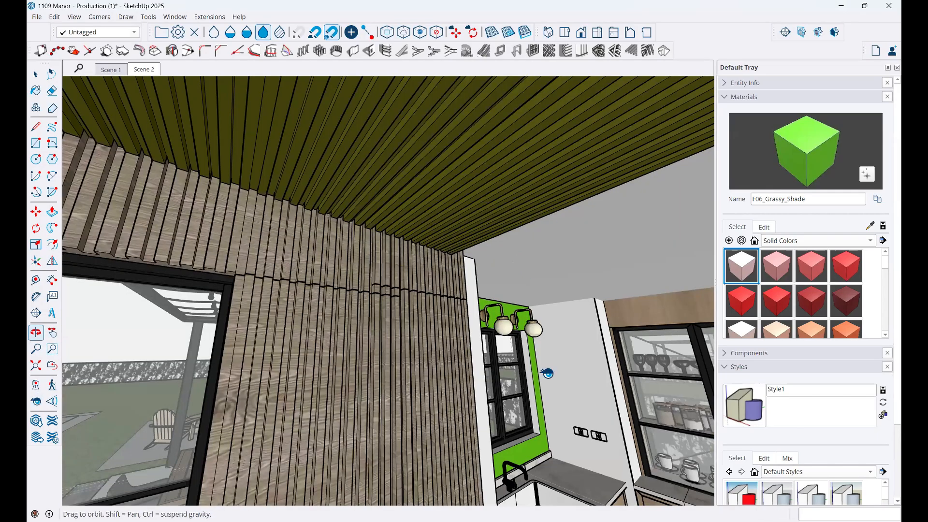
Look along the slatted wood wall from the terrace door toward the kitchen sink area.
{"action": "middle_click_drag", "start_coordinate": [548, 373], "coordinate": [576, 208]}
{"action": "middle_click_drag", "start_coordinate": [551, 336], "coordinate": [573, 274]}
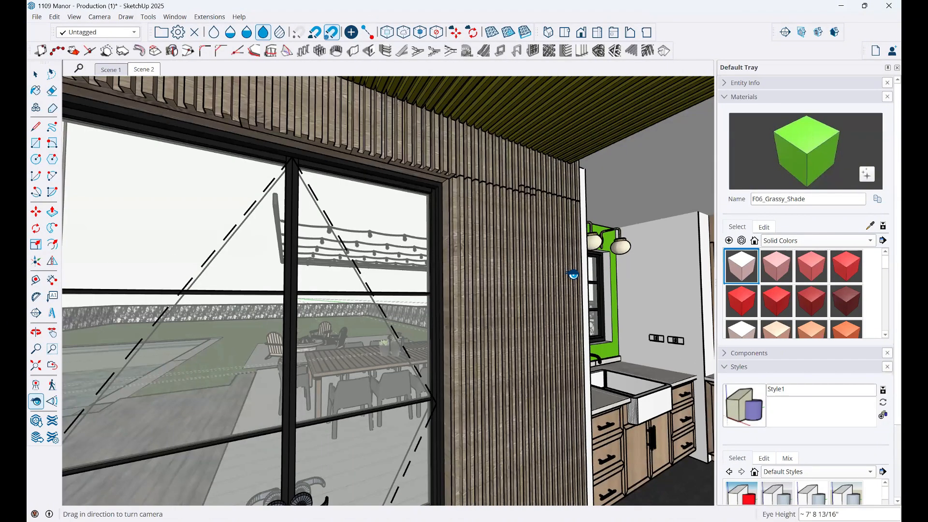
{"action": "left_click_drag", "start_coordinate": [573, 275], "coordinate": [524, 305]}
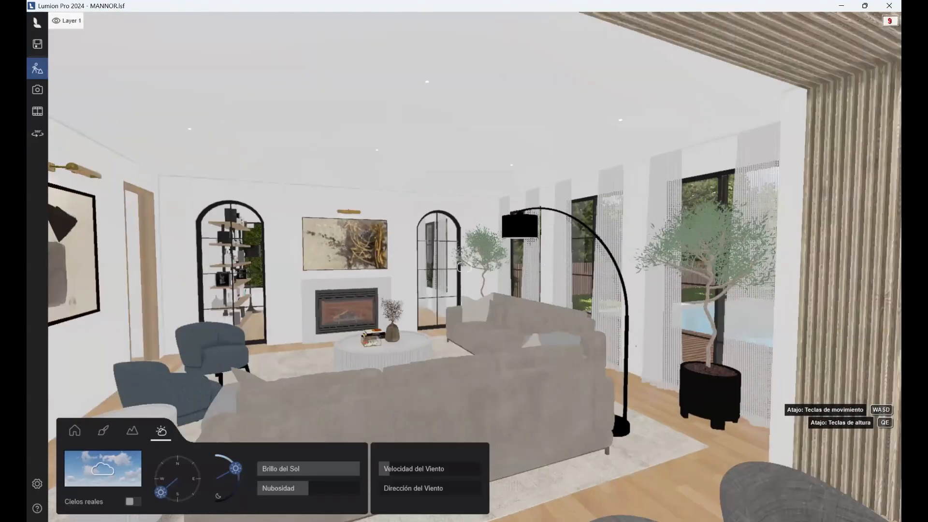
Switch to Lumion and look over the living room toward the fireplace, arched doors and curtained windows.
{"action": "key", "text": "a"}
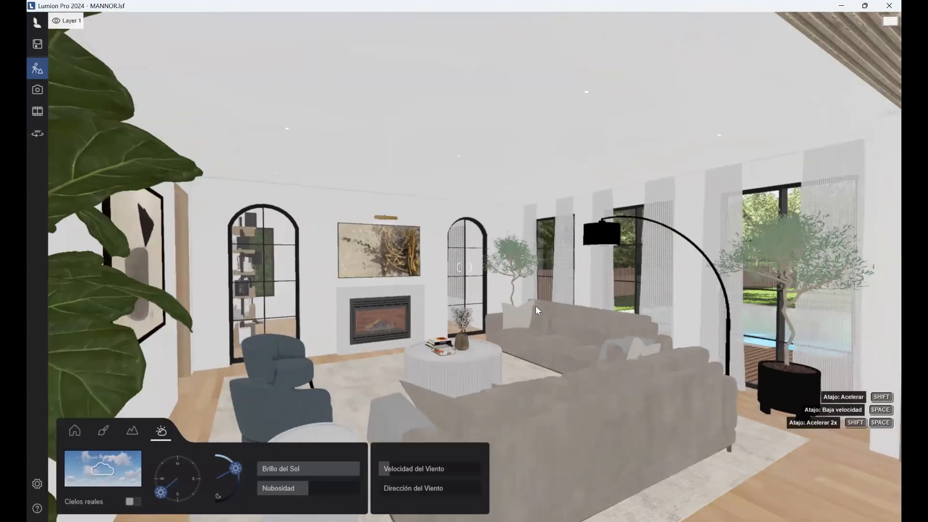
{"action": "key", "text": "w"}
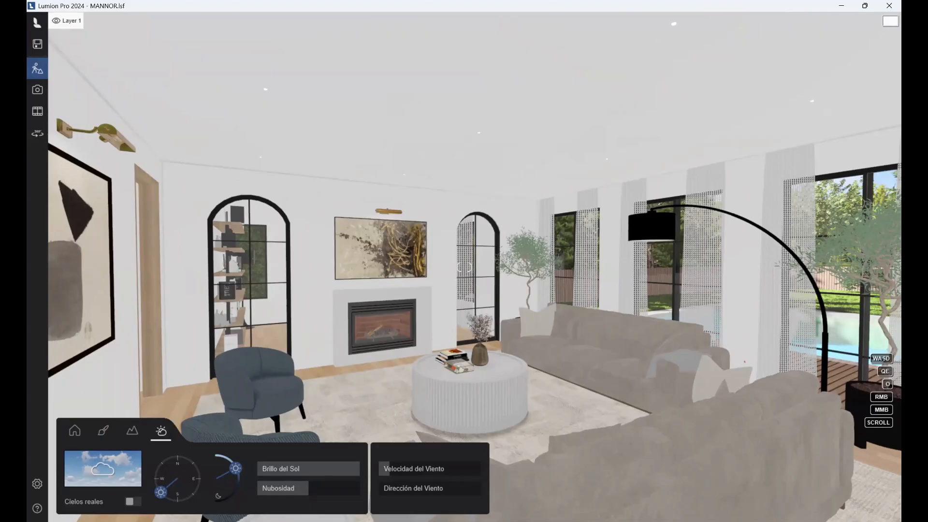
{"action": "right_click_drag", "start_coordinate": [476, 285], "coordinate": [472, 299]}
{"action": "key", "text": "d"}
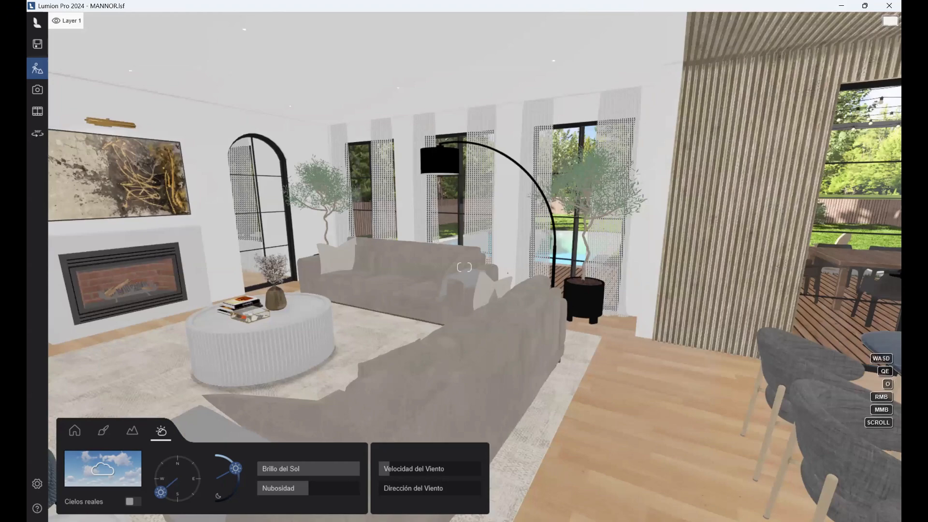
Review the dining table, slatted wood wall and ceiling, and the kitchen behind them from the dining area's near side.
{"action": "right_click_drag", "start_coordinate": [464, 309], "coordinate": [754, 345]}
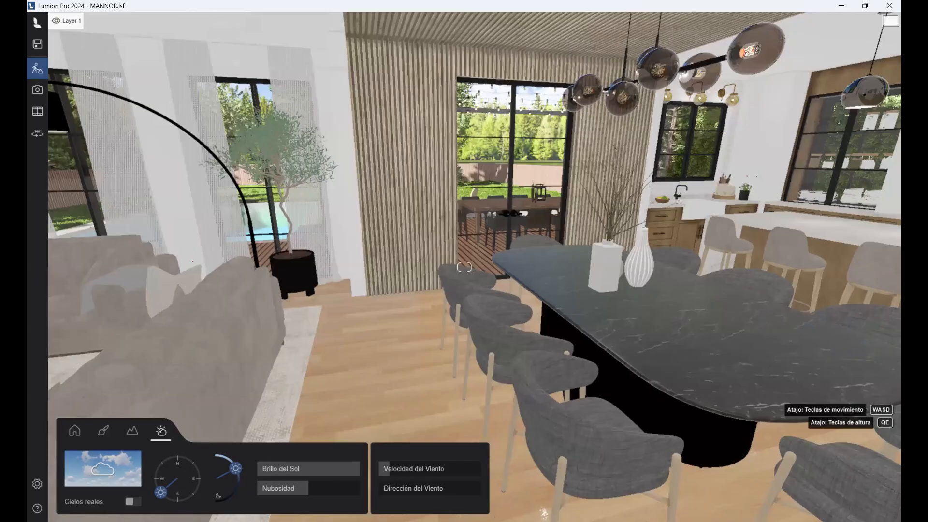
{"action": "key", "text": "a"}
{"action": "right_click_drag", "start_coordinate": [463, 267], "coordinate": [503, 266]}
{"action": "key", "text": "a"}
{"action": "key", "text": "a"}
{"action": "right_click_drag", "start_coordinate": [620, 268], "coordinate": [616, 266]}
{"action": "key", "text": "w"}
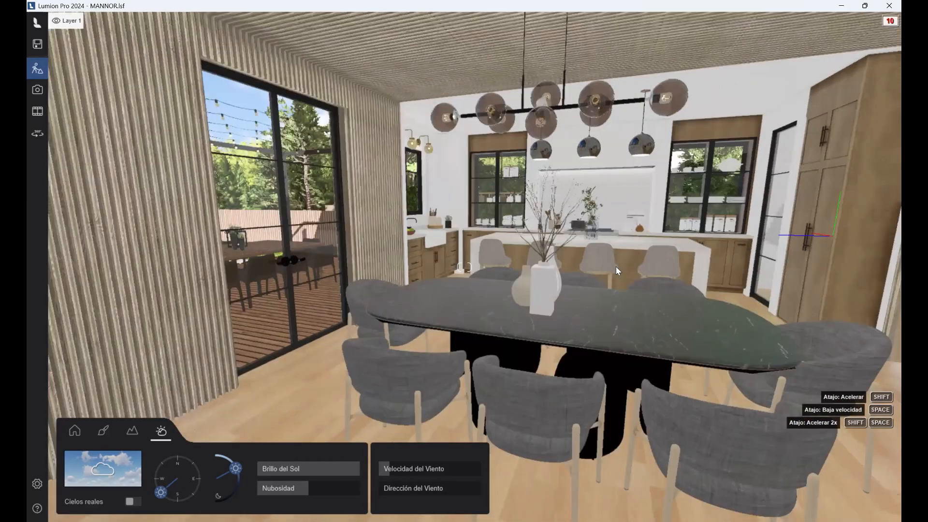
{"action": "key", "text": "s"}
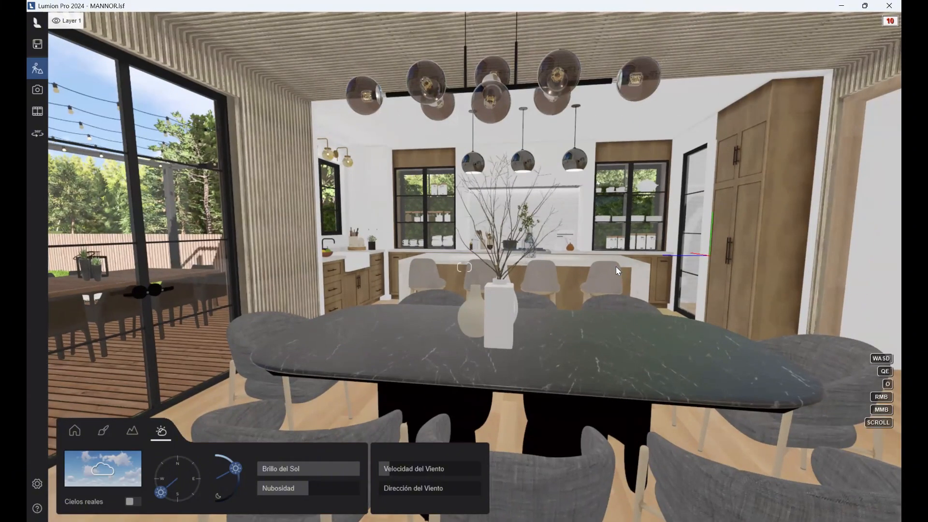
{"action": "key", "text": "s"}
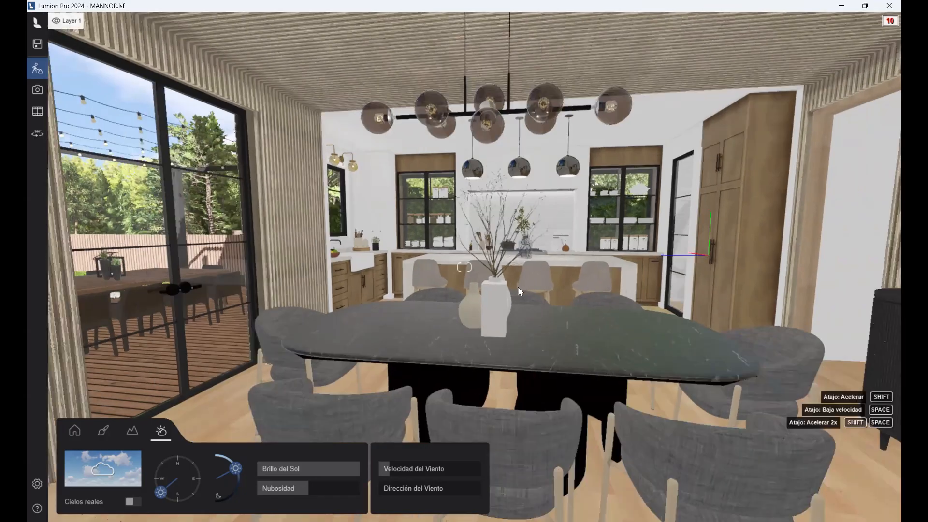
{"action": "key", "text": "a"}
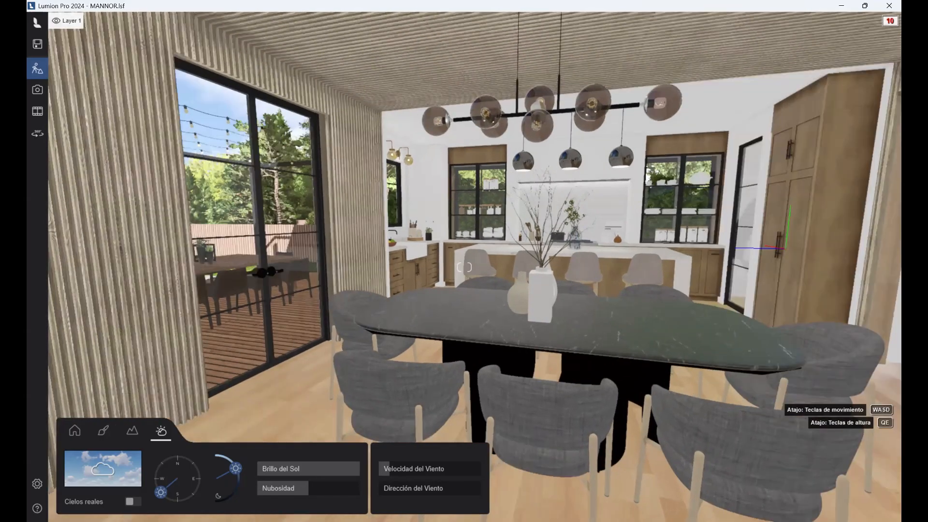
{"action": "key", "text": "d"}
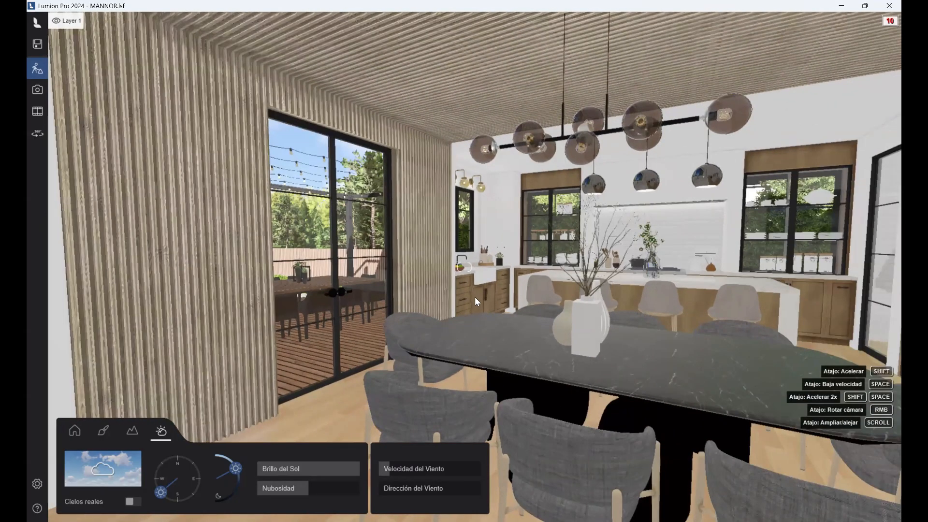
Turn back to the living room and view the sofas, armchairs and fireplace wall from behind the seating.
{"action": "right_click_drag", "start_coordinate": [475, 297], "coordinate": [425, 275]}
{"action": "key", "text": "d"}
{"action": "right_click_drag", "start_coordinate": [474, 296], "coordinate": [227, 296]}
{"action": "key", "text": "a"}
{"action": "key", "text": "a"}
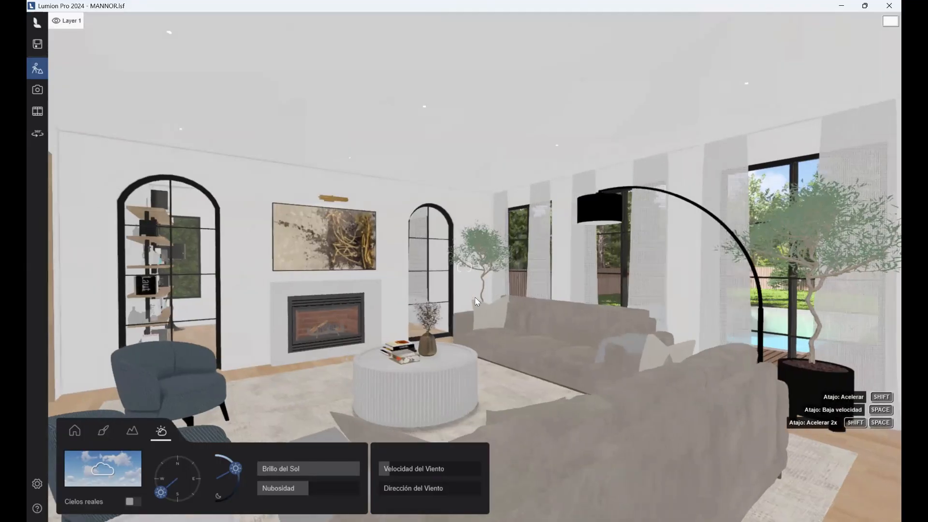
{"action": "key", "text": "w"}
{"action": "key", "text": "s"}
{"action": "key", "text": "s"}
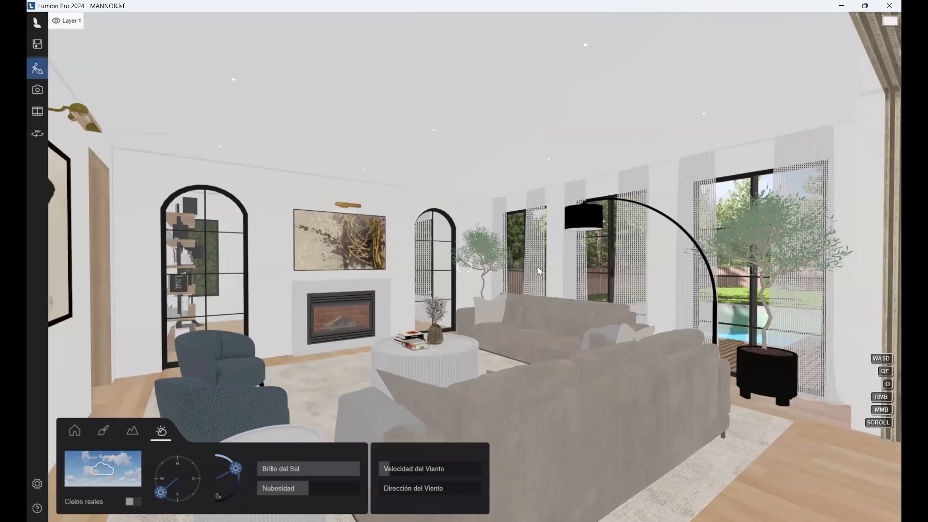
Move in on the fireplace, coffee table and far sofa to examine their untreated materials.
{"action": "right_click_drag", "start_coordinate": [537, 265], "coordinate": [527, 267]}
{"action": "right_click_drag", "start_coordinate": [412, 263], "coordinate": [411, 265]}
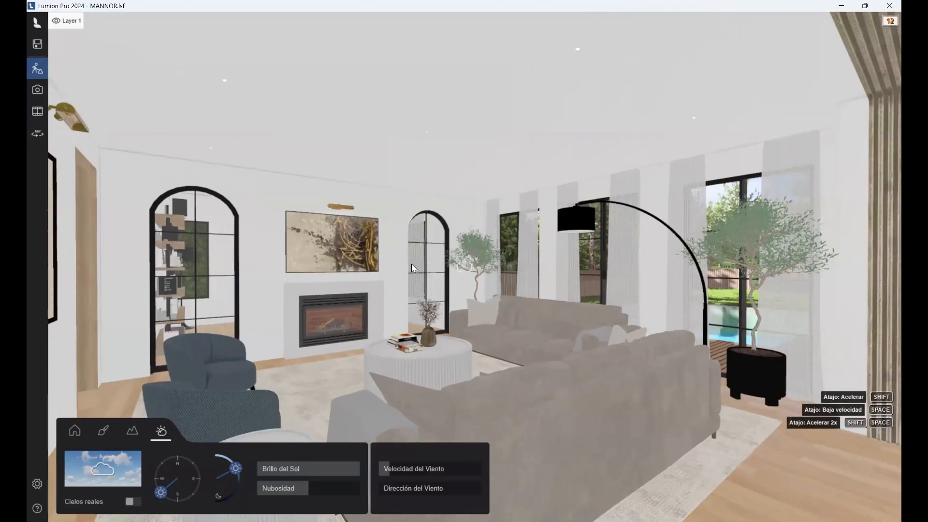
{"action": "key", "text": "w"}
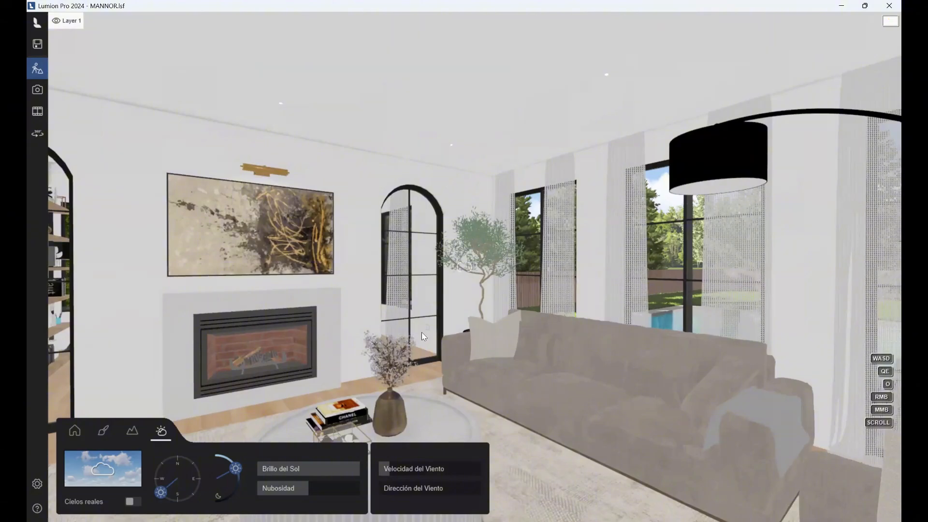
{"action": "right_click_drag", "start_coordinate": [460, 269], "coordinate": [379, 298]}
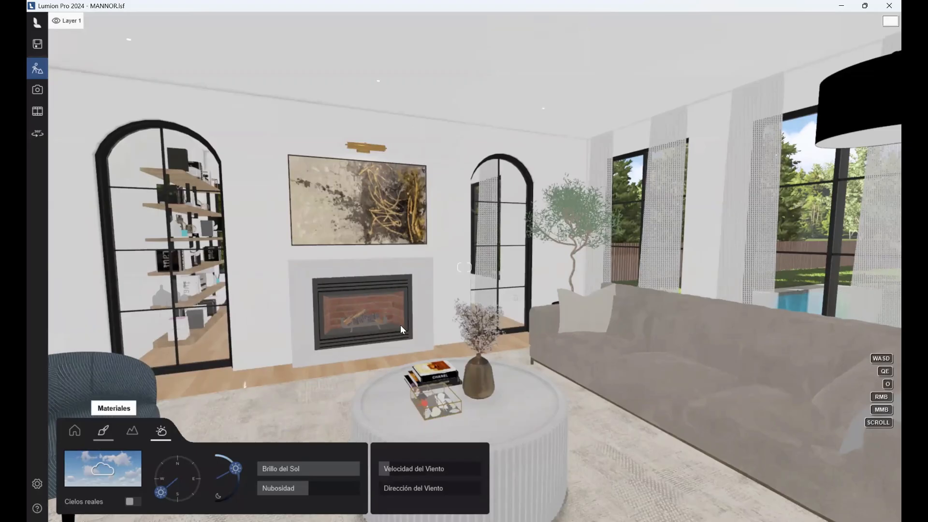
Open the round coffee table's Wood Floor Light surface in the material editor.
{"action": "left_click", "coordinate": [103, 431]}
{"action": "right_click_drag", "start_coordinate": [463, 267], "coordinate": [544, 346]}
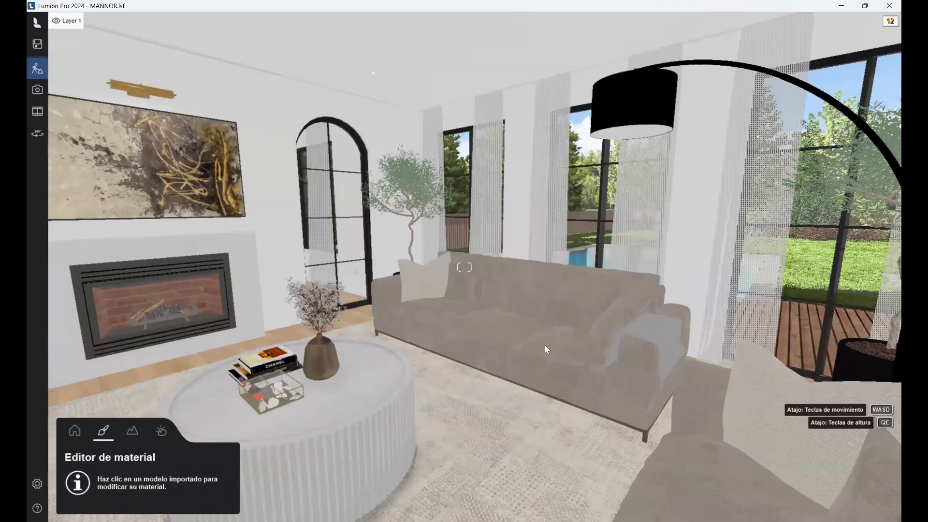
{"action": "key", "text": "w"}
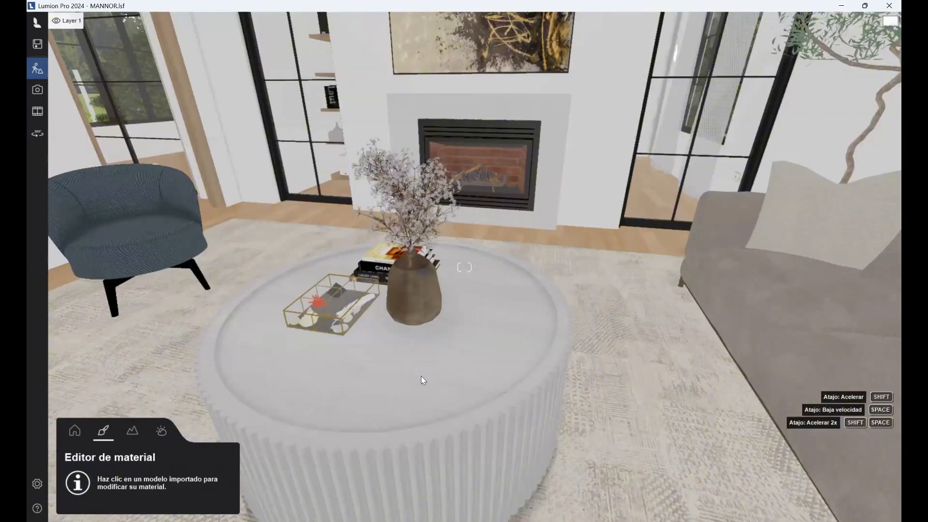
{"action": "left_click", "coordinate": [422, 376]}
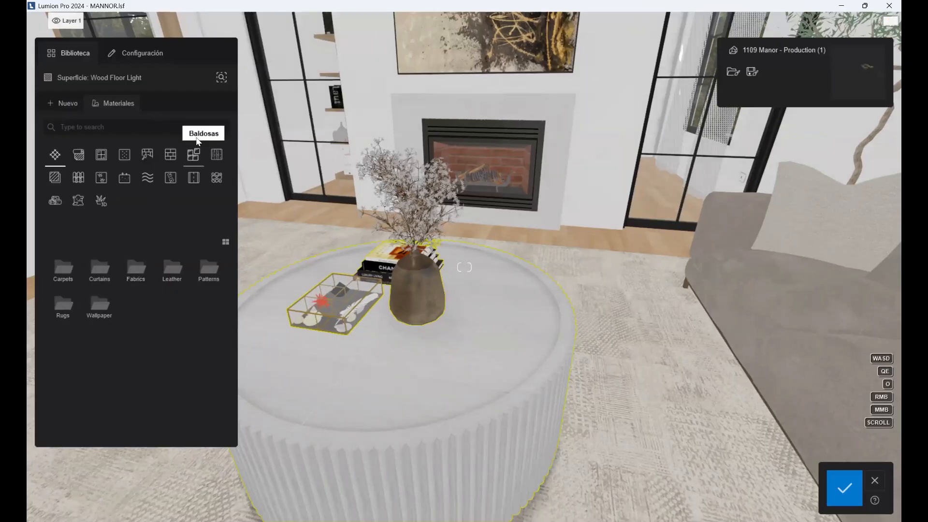
Try the library wood Polii Wood Fine 004 VAR 1 3072 on the coffee table, and replace it with Wood 009 1024.
{"action": "left_click", "coordinate": [169, 163]}
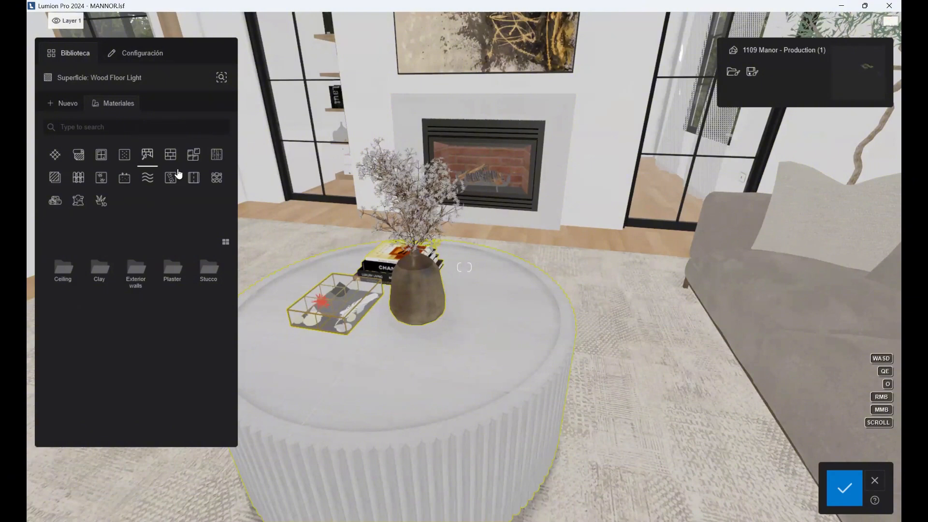
{"action": "left_click", "coordinate": [213, 155]}
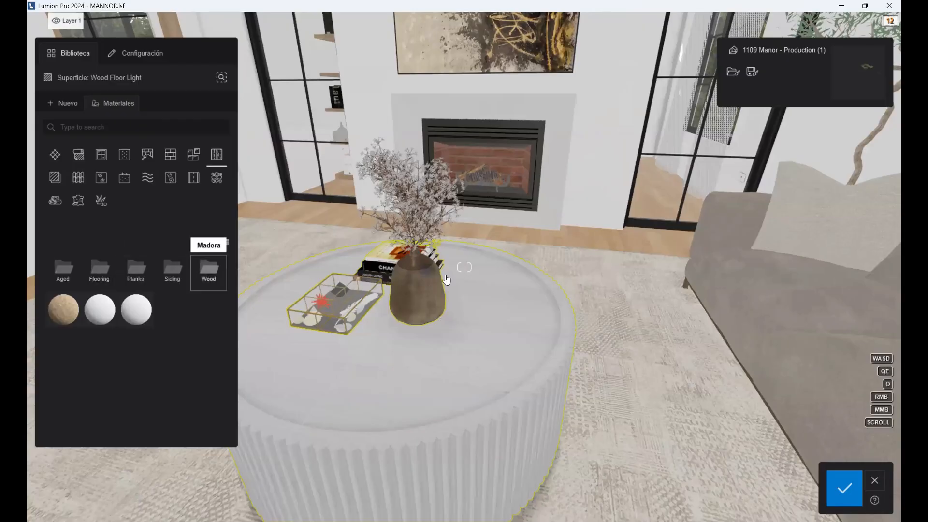
{"action": "left_click", "coordinate": [209, 268]}
{"action": "mouse_move", "coordinate": [182, 279]}
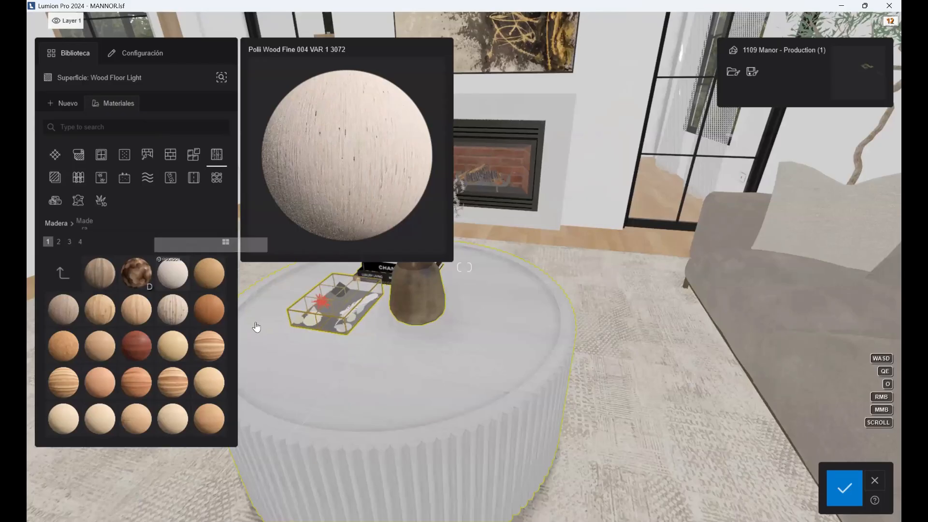
{"action": "left_click", "coordinate": [171, 265]}
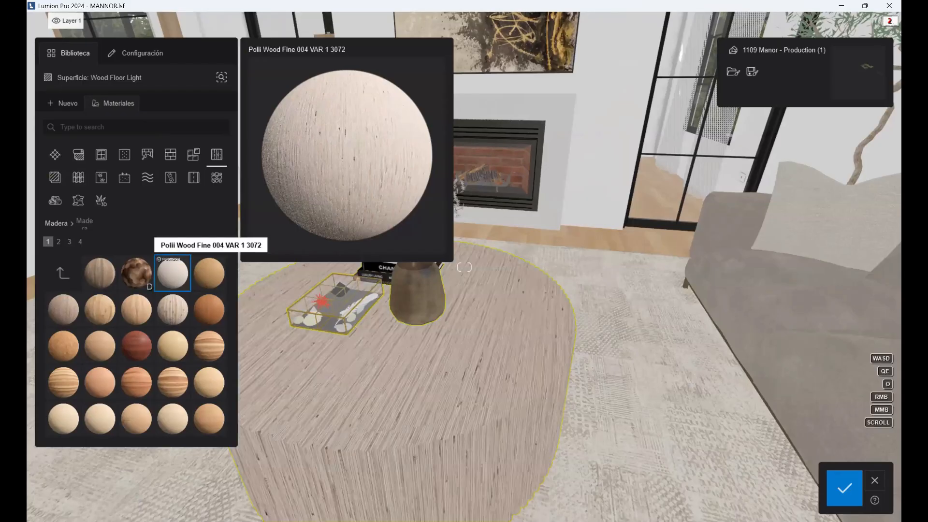
{"action": "right_click_drag", "start_coordinate": [413, 372], "coordinate": [211, 404]}
{"action": "key", "text": "w"}
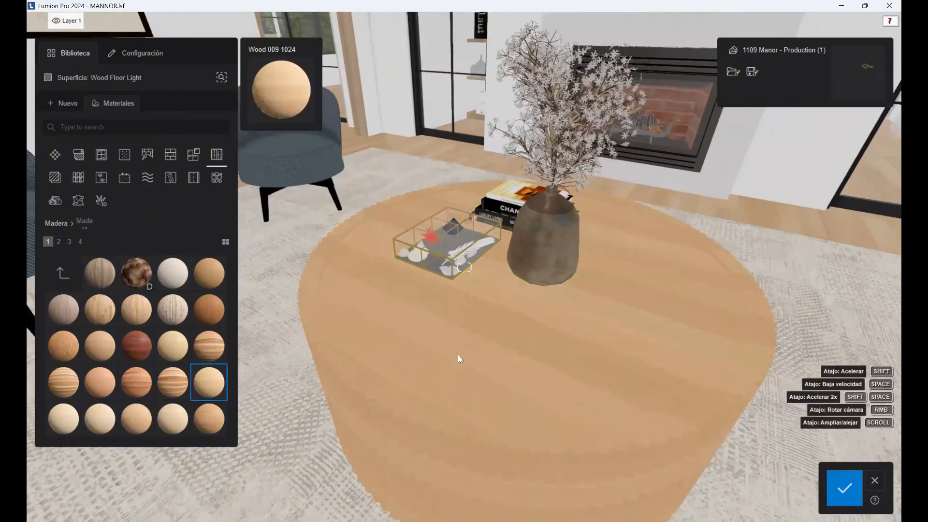
{"action": "key", "text": "s"}
{"action": "mouse_move", "coordinate": [457, 355]}
{"action": "right_mouse_down"}
{"action": "mouse_move", "coordinate": [442, 348]}
{"action": "mouse_move", "coordinate": [452, 387]}
{"action": "mouse_move", "coordinate": [471, 379]}
{"action": "mouse_move", "coordinate": [469, 344]}
{"action": "right_mouse_up"}
{"action": "key", "text": "w"}
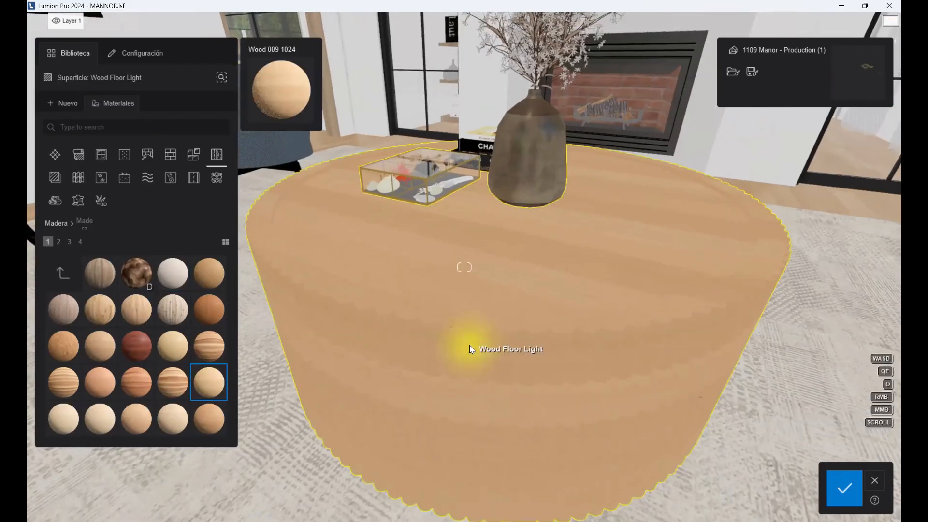
Add a light amount of weathering (Resistencia al desgaste) to the coffee table's wood, keeping the first weathering type.
{"action": "left_click", "coordinate": [140, 58]}
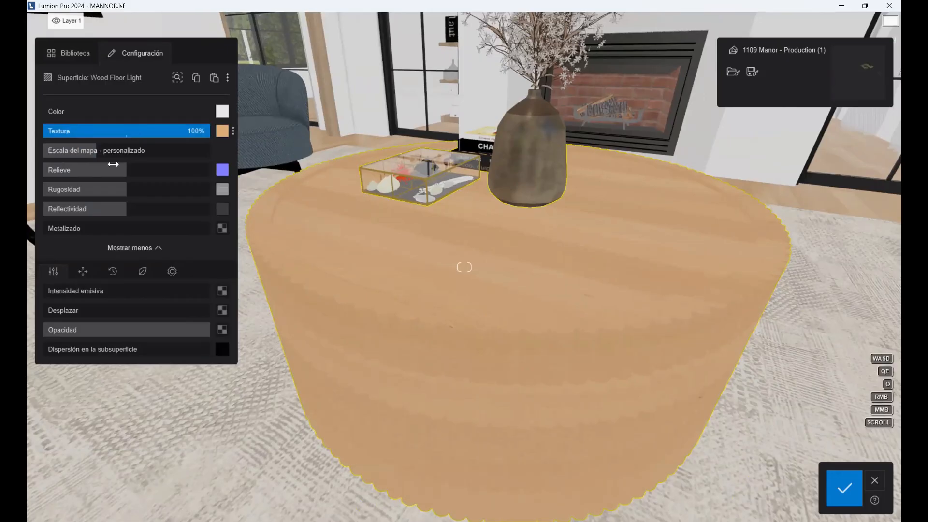
{"action": "left_click", "coordinate": [112, 279]}
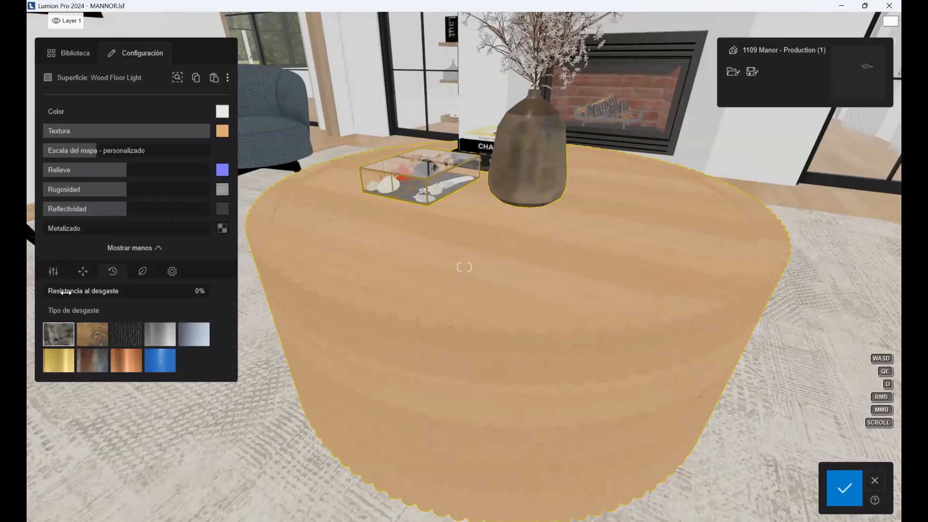
{"action": "left_click_drag", "start_coordinate": [66, 291], "coordinate": [80, 294]}
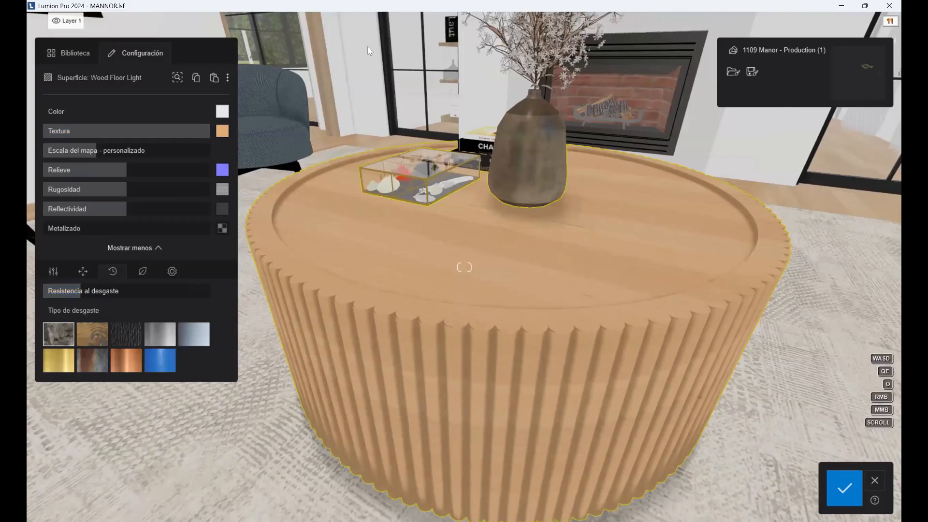
{"action": "scroll", "coordinate": [465, 258], "scroll_direction": "down", "scroll_amount": 2}
{"action": "scroll", "coordinate": [462, 257], "scroll_direction": "down", "scroll_amount": 2}
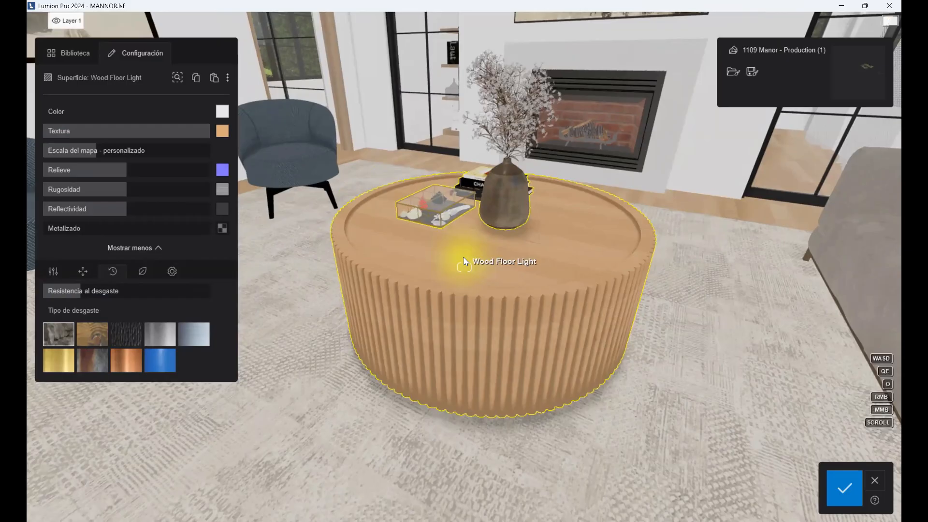
Set the weathering (Resistencia al desgaste) of the sofas' bank stof 1 fabric to 33%.
{"action": "right_click_drag", "start_coordinate": [392, 216], "coordinate": [535, 312]}
{"action": "scroll", "coordinate": [418, 212], "scroll_direction": "down", "scroll_amount": 2}
{"action": "key", "text": "s"}
{"action": "key", "text": "a"}
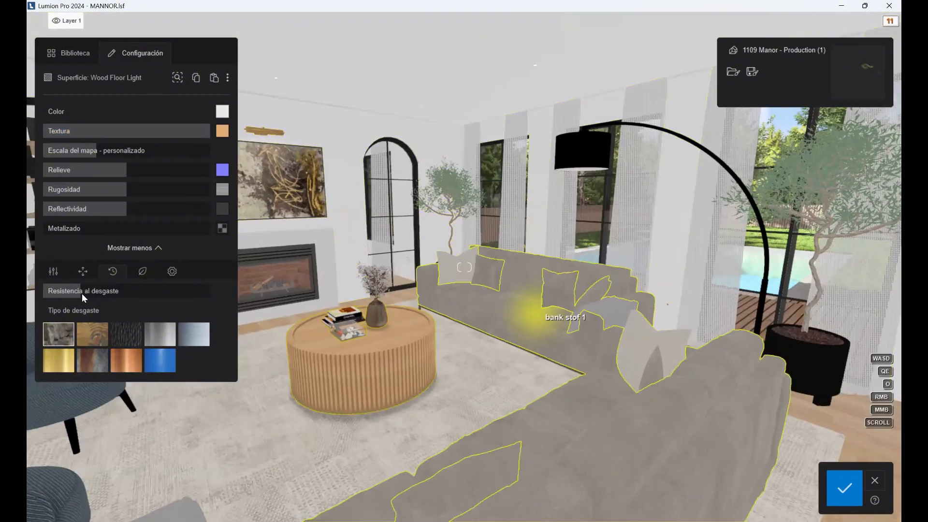
{"action": "left_click_drag", "start_coordinate": [72, 292], "coordinate": [99, 292]}
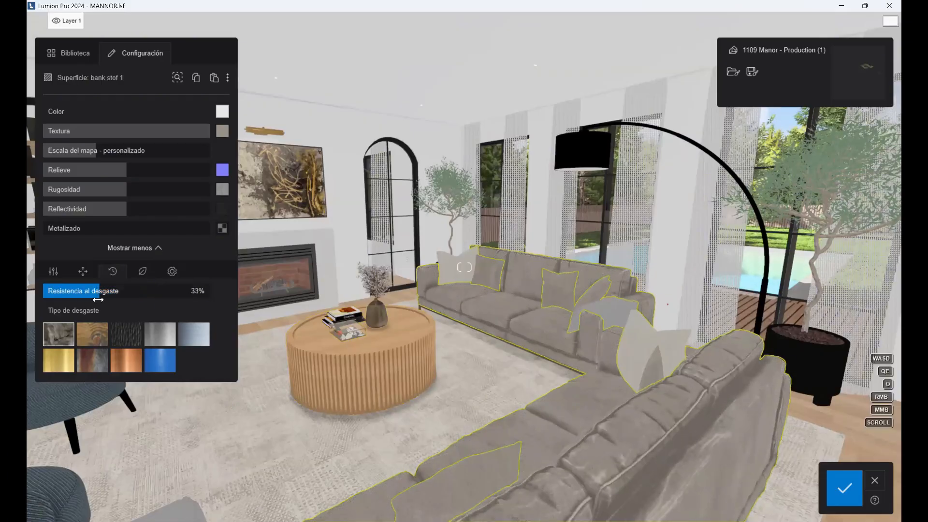
Examine the sofa upholstery up close and open the light cushions' Fabric Weatherscape Flax surface for material editing.
{"action": "right_click_drag", "start_coordinate": [584, 368], "coordinate": [587, 393]}
{"action": "key", "text": "a"}
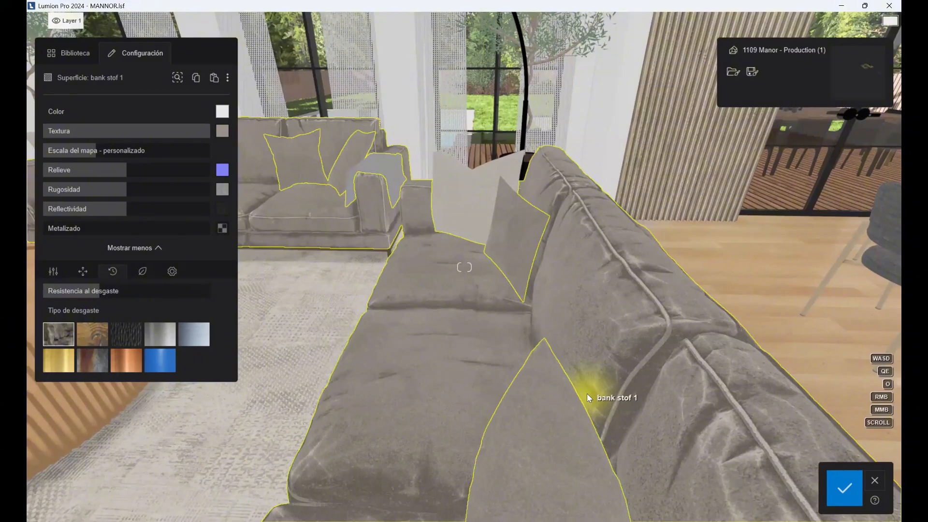
{"action": "right_click_drag", "start_coordinate": [586, 311], "coordinate": [566, 292]}
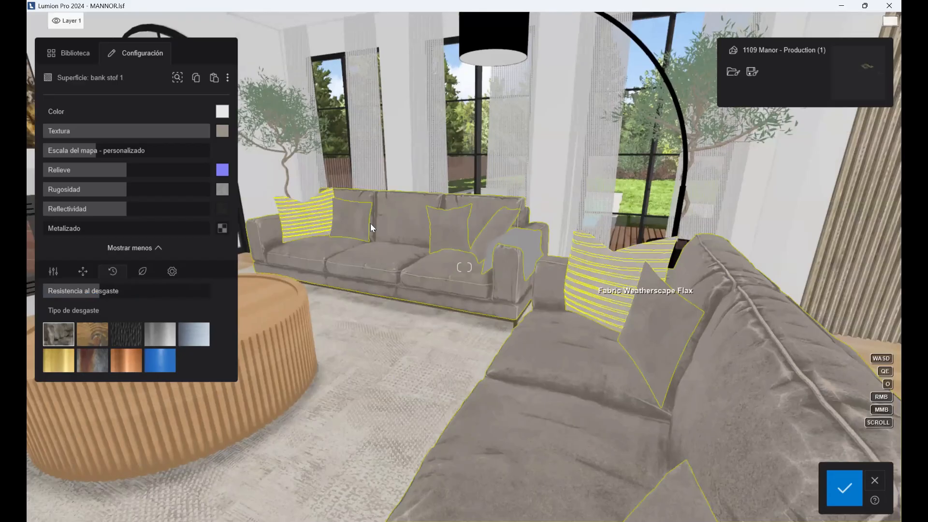
{"action": "left_click", "coordinate": [544, 328]}
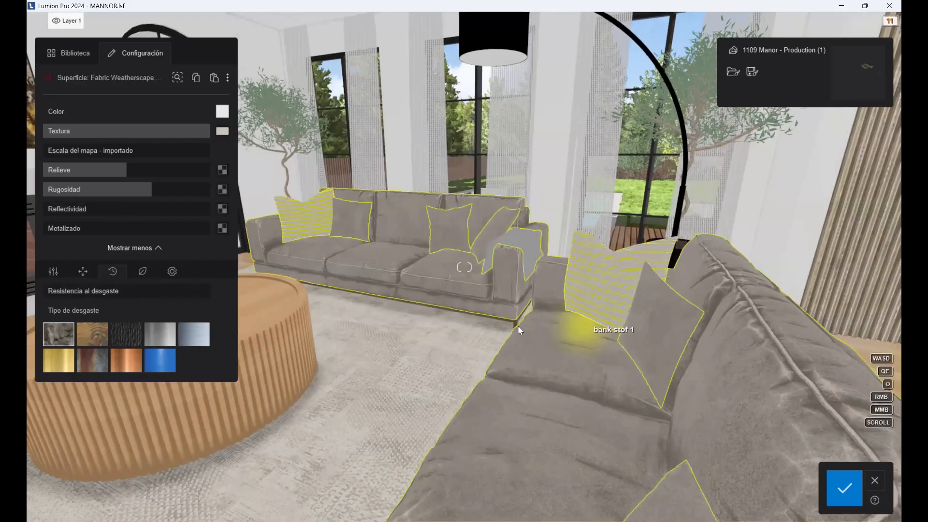
{"action": "right_click_drag", "start_coordinate": [518, 326], "coordinate": [381, 304]}
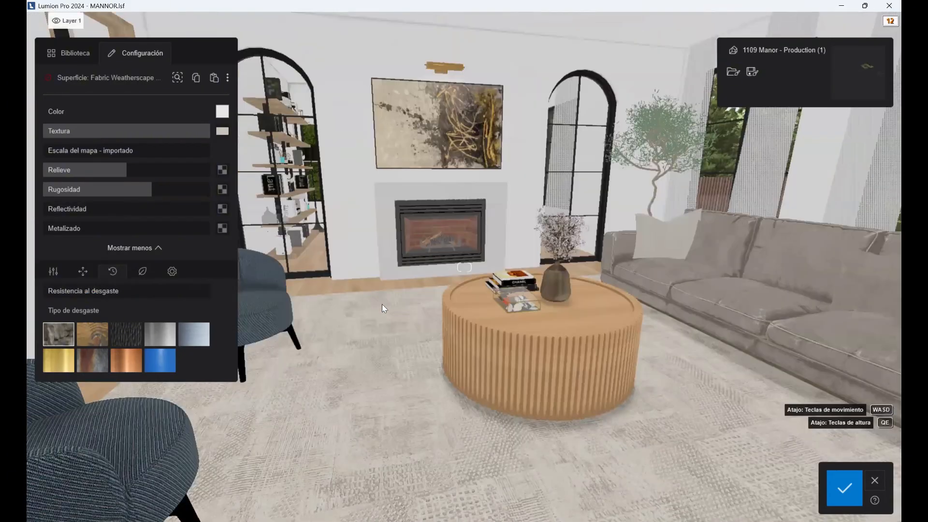
Apply the library metal Gold to the picture light (AH2701_Mid_Material #25) above the framed abstract artwork on the side wall.
{"action": "key", "text": "w"}
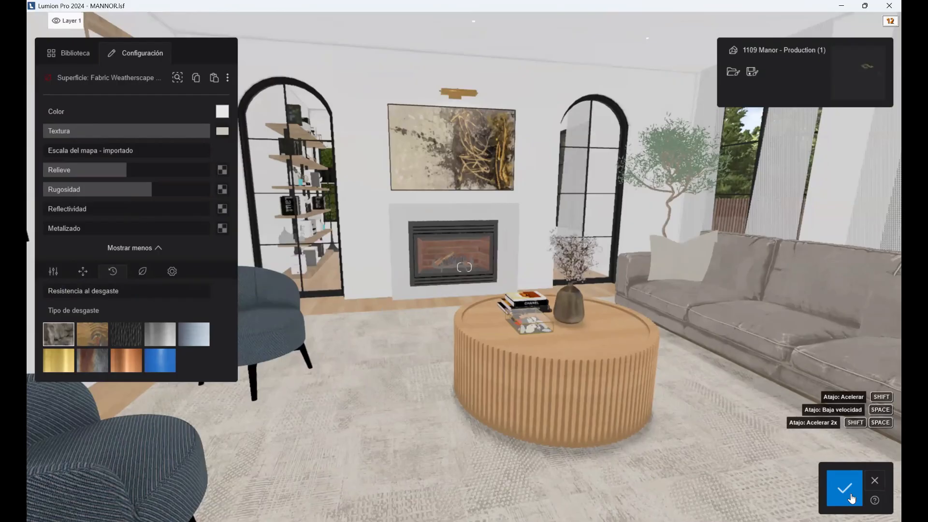
{"action": "key", "text": "s"}
{"action": "left_click", "coordinate": [851, 497]}
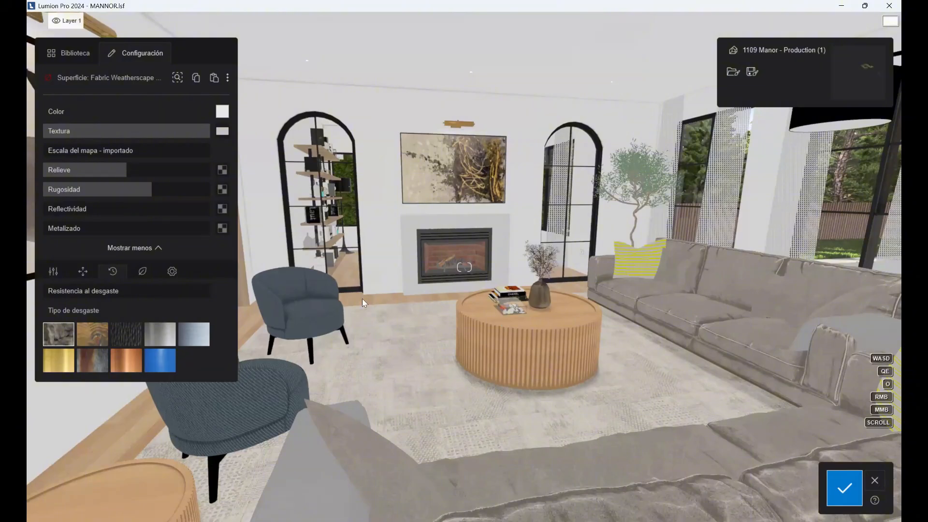
{"action": "right_click_drag", "start_coordinate": [362, 298], "coordinate": [360, 296]}
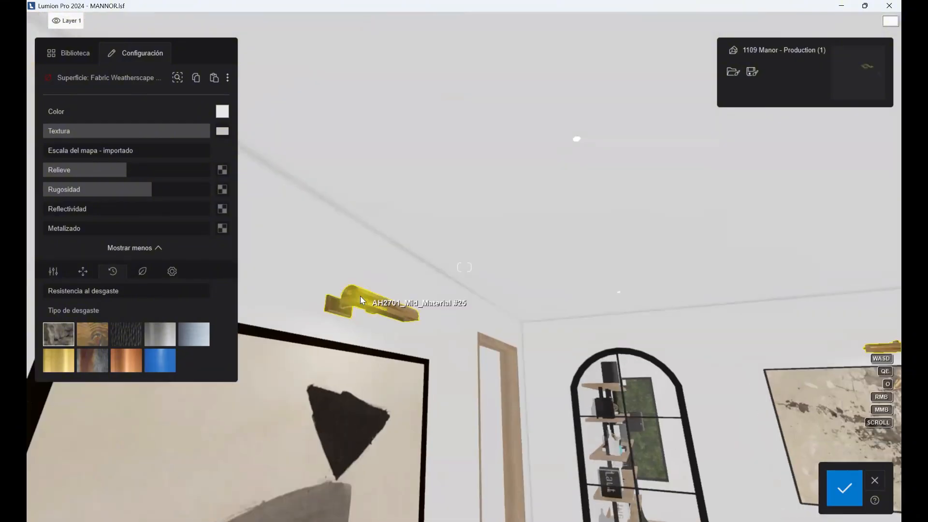
{"action": "left_click", "coordinate": [361, 300]}
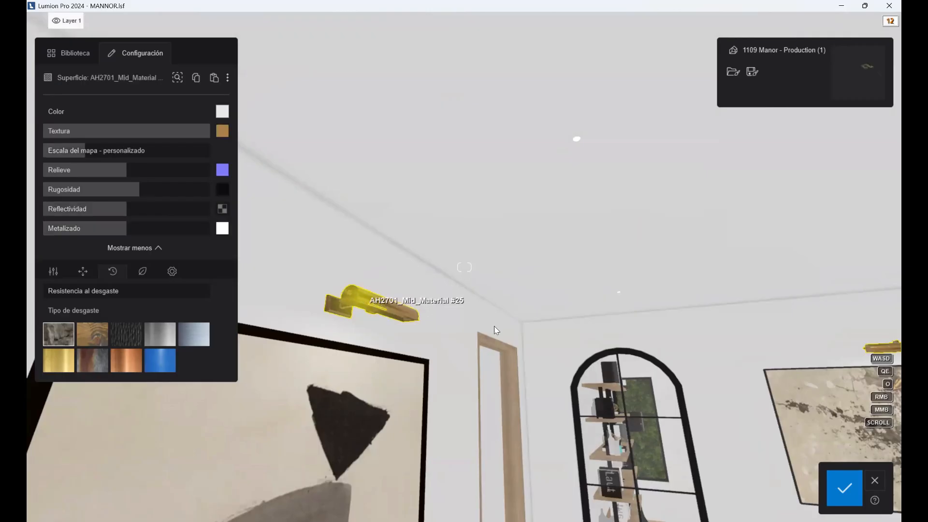
{"action": "right_click_drag", "start_coordinate": [361, 299], "coordinate": [359, 299]}
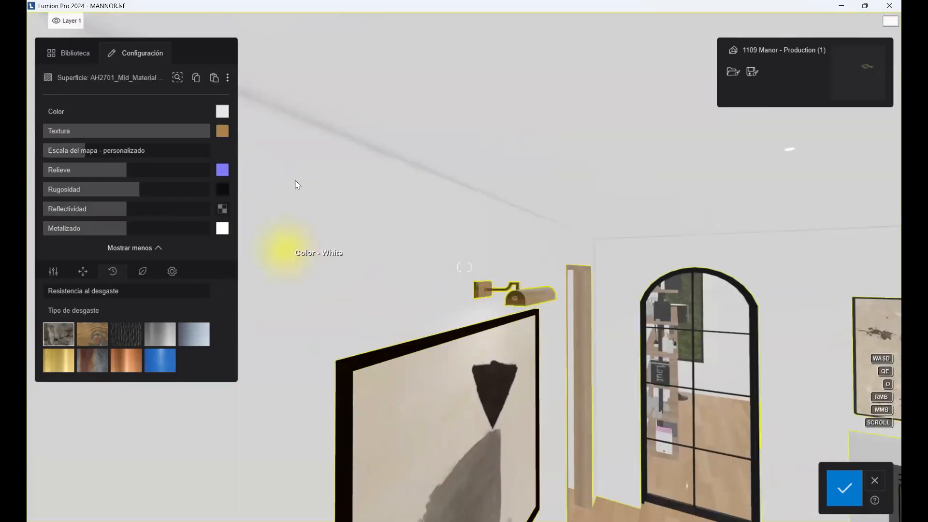
{"action": "left_click", "coordinate": [72, 53]}
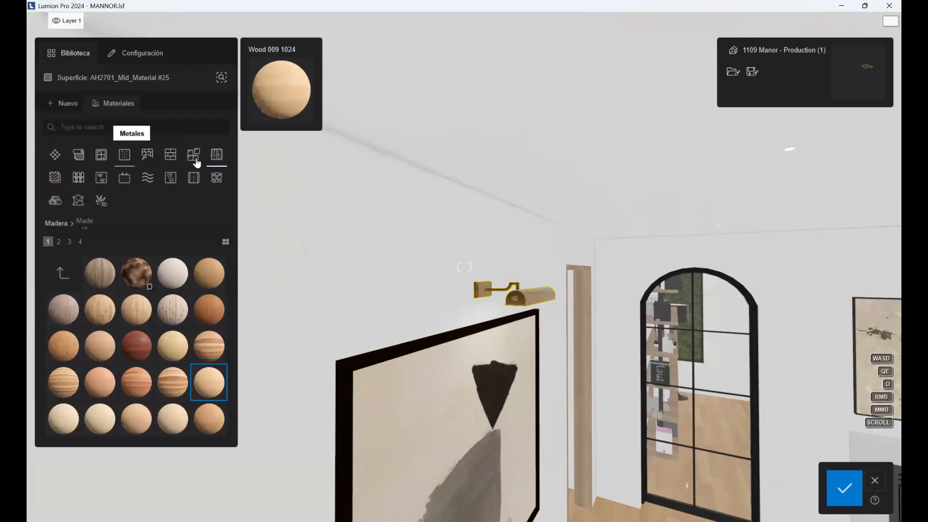
{"action": "left_click", "coordinate": [125, 156]}
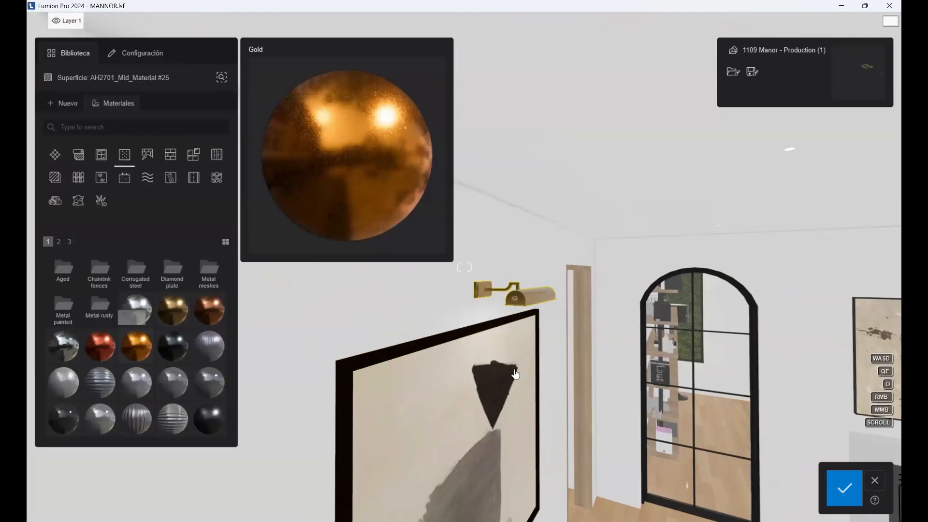
{"action": "left_click", "coordinate": [139, 356]}
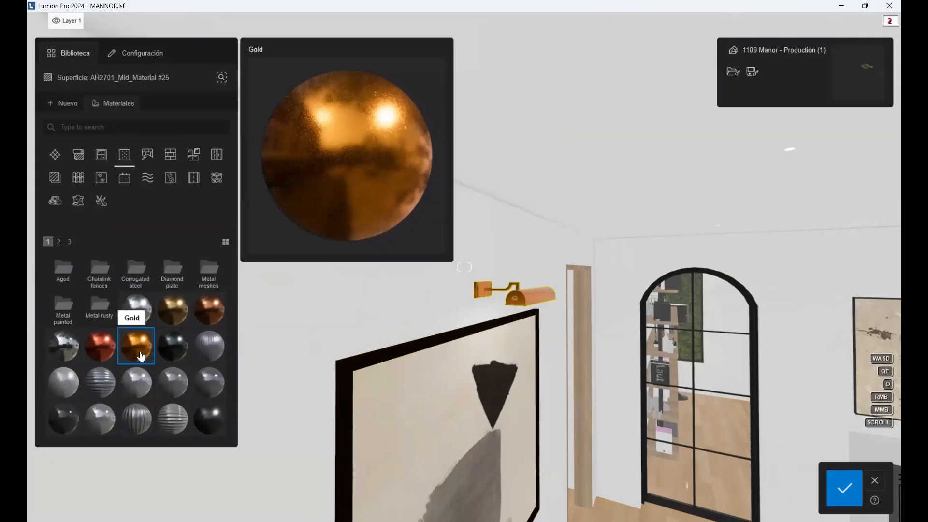
Tint the picture light's gold material yellow-orange and lower its texture strength (Textura) to about a third.
{"action": "right_click_drag", "start_coordinate": [453, 374], "coordinate": [435, 374]}
{"action": "key", "text": "d"}
{"action": "key", "text": "w"}
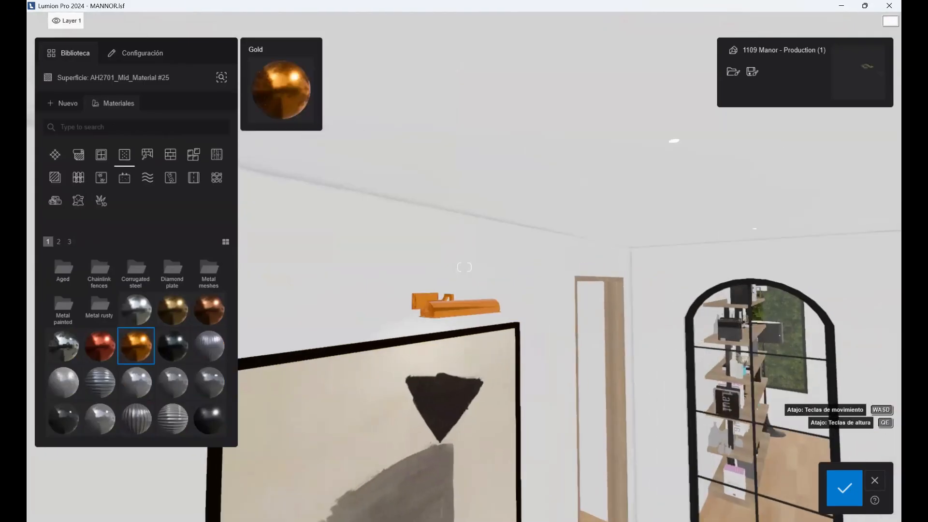
{"action": "key", "text": "w"}
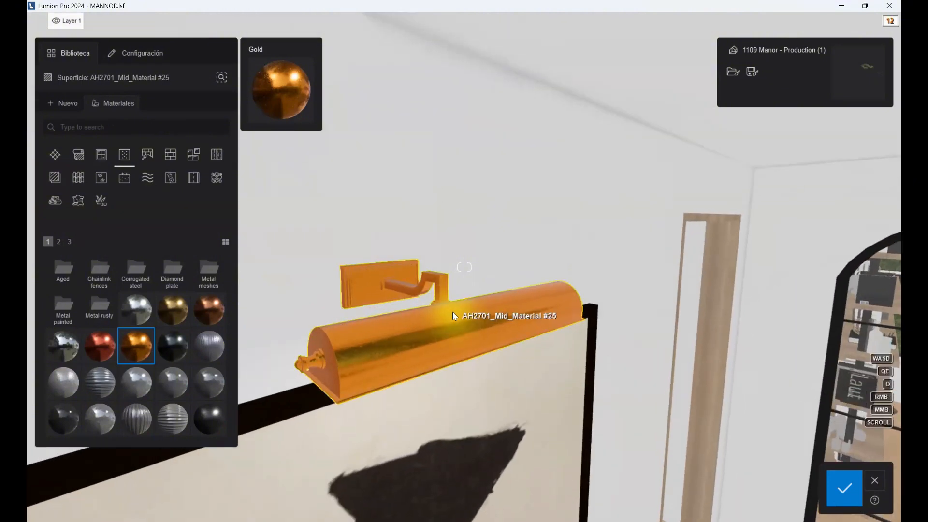
{"action": "left_click", "coordinate": [156, 54]}
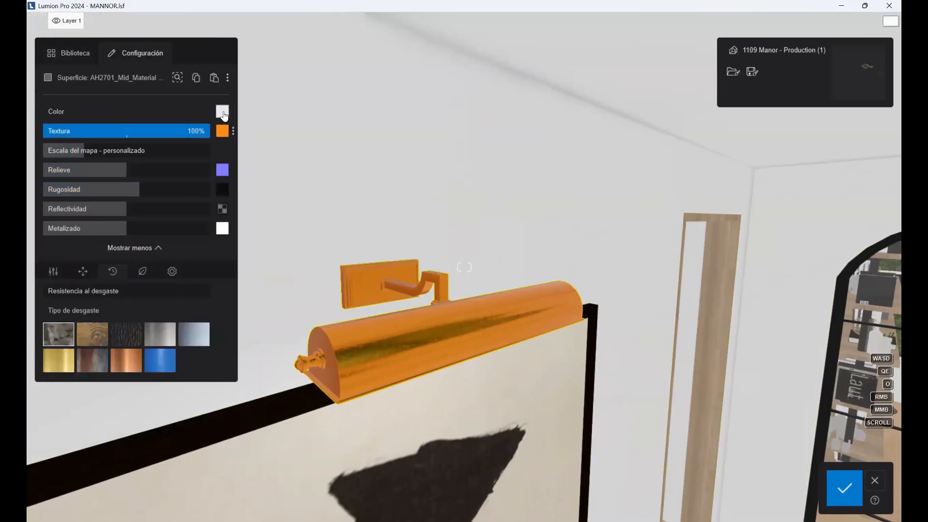
{"action": "left_click", "coordinate": [223, 112]}
{"action": "left_click", "coordinate": [337, 177]}
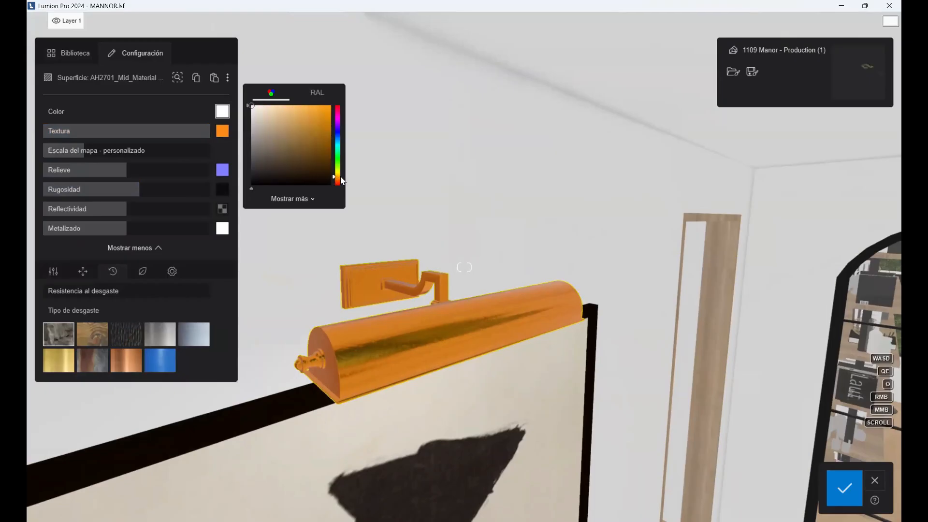
{"action": "left_click", "coordinate": [315, 131]}
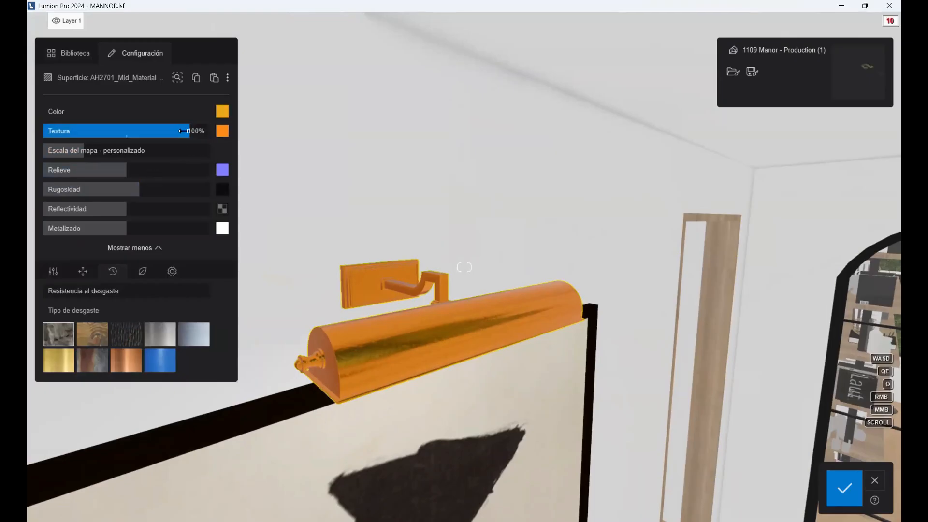
{"action": "left_click_drag", "start_coordinate": [183, 130], "coordinate": [103, 124]}
{"action": "right_click_drag", "start_coordinate": [482, 328], "coordinate": [480, 321]}
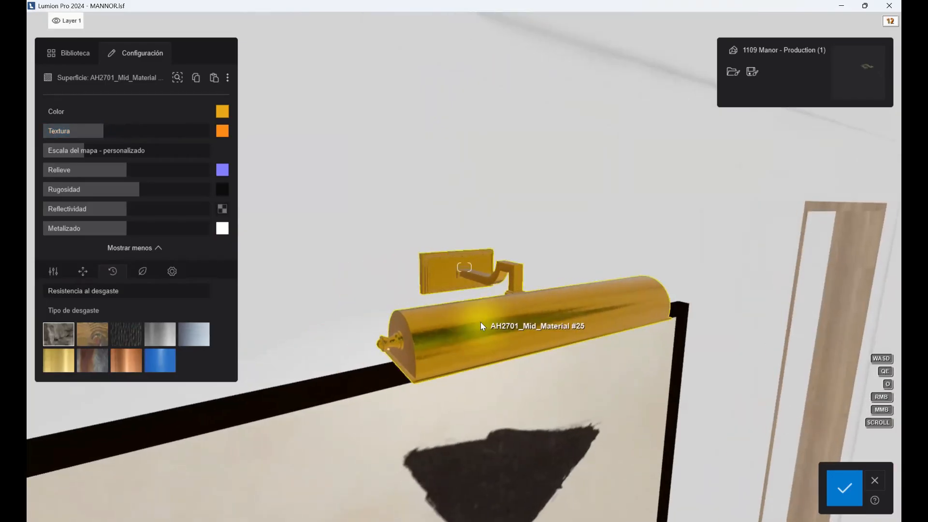
Set the reflectivity (Reflectividad) of the dining table's black marble top, Material #356221502, to about two thirds.
{"action": "key", "text": "s"}
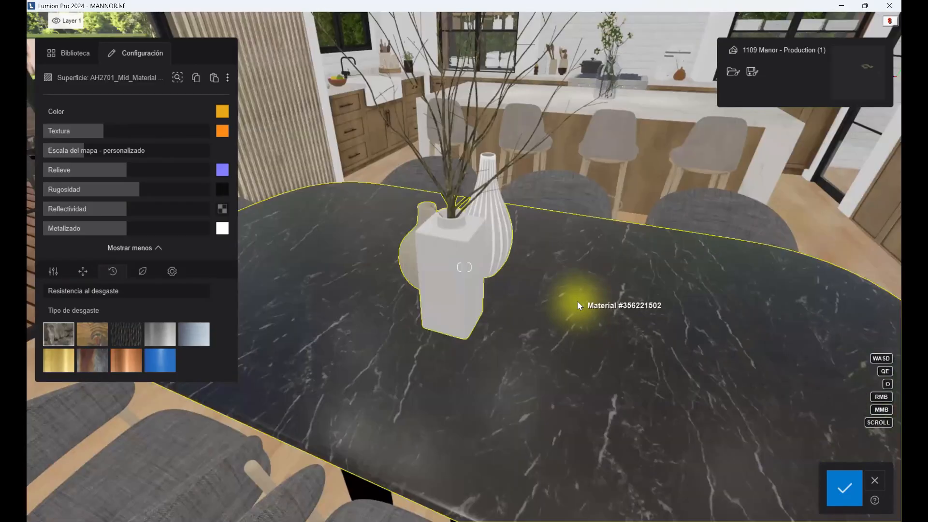
{"action": "left_click", "coordinate": [578, 305]}
{"action": "left_click_drag", "start_coordinate": [127, 204], "coordinate": [154, 211]}
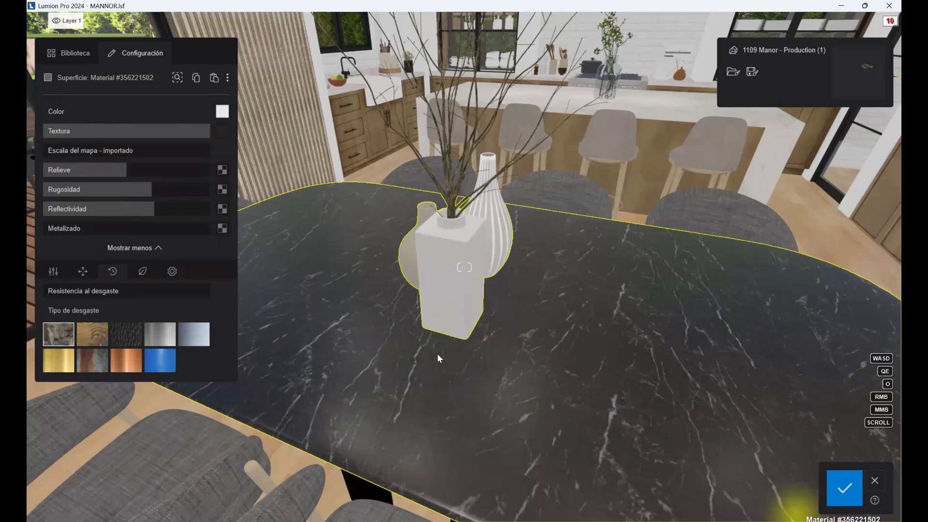
{"action": "right_click_drag", "start_coordinate": [438, 354], "coordinate": [427, 291]}
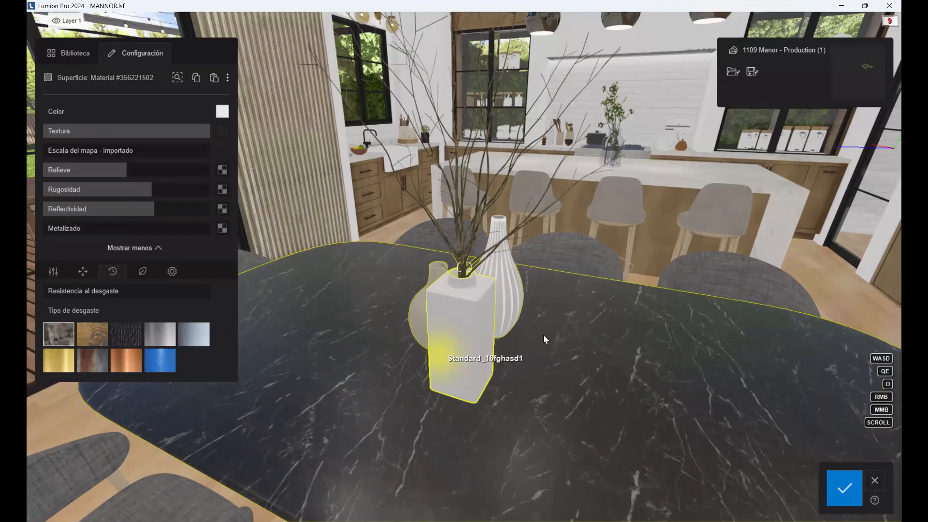
Examine the marble top's colour map and placement settings, and review the living room and dining area from several viewpoints.
{"action": "right_click_drag", "start_coordinate": [543, 334], "coordinate": [543, 334]}
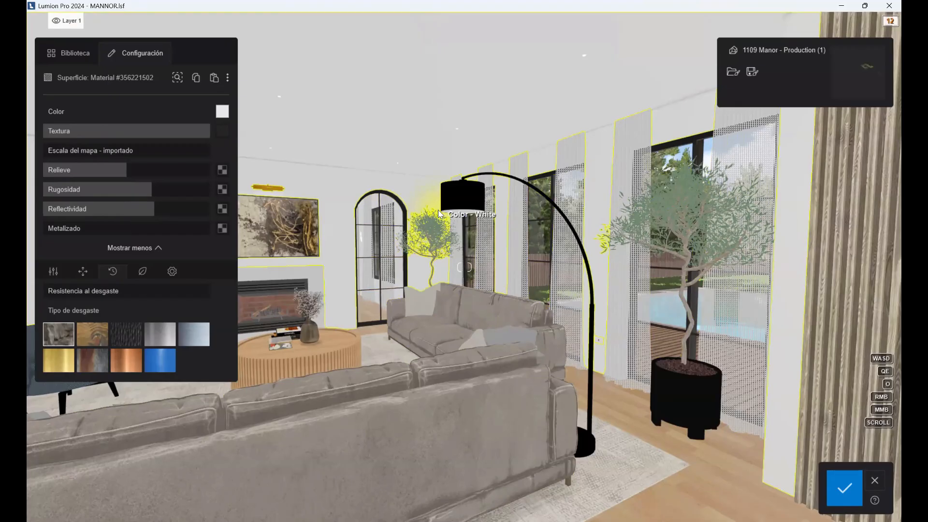
{"action": "key", "text": "a"}
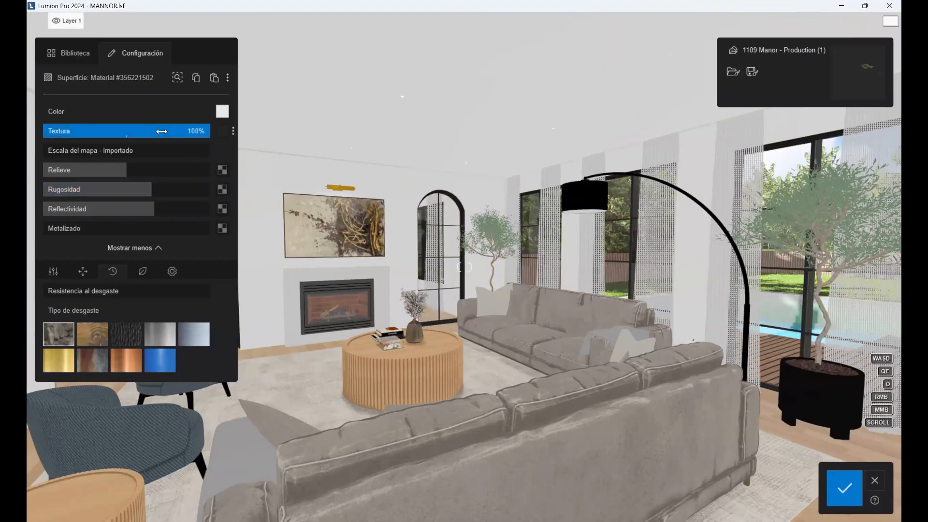
{"action": "mouse_move", "coordinate": [227, 138]}
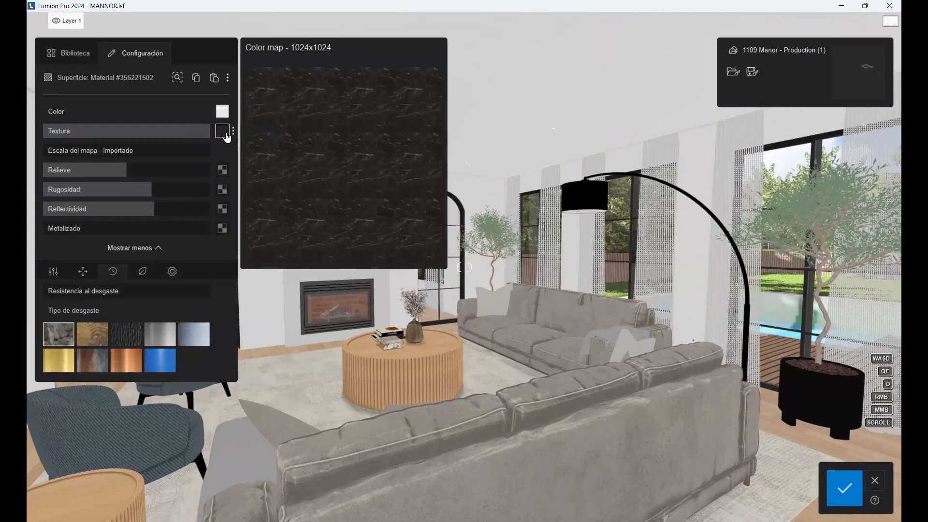
{"action": "right_click_drag", "start_coordinate": [502, 178], "coordinate": [479, 169]}
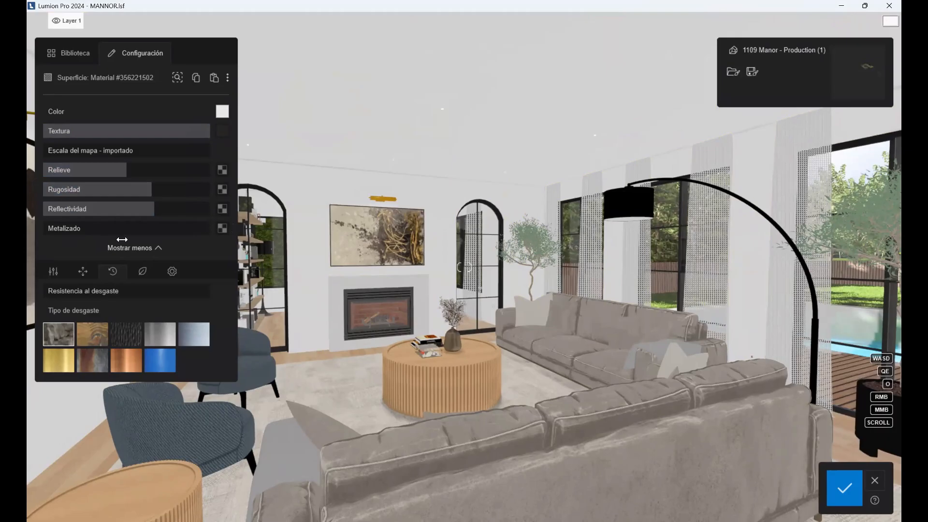
{"action": "left_click", "coordinate": [120, 234]}
{"action": "left_click", "coordinate": [45, 235]}
{"action": "left_click", "coordinate": [83, 275]}
{"action": "right_click_drag", "start_coordinate": [519, 338], "coordinate": [558, 369]}
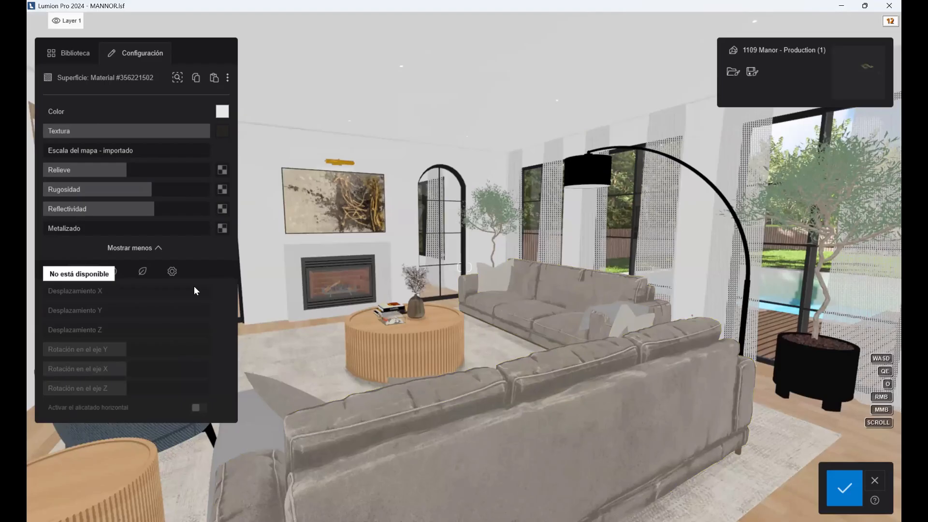
{"action": "right_click_drag", "start_coordinate": [517, 262], "coordinate": [517, 266]}
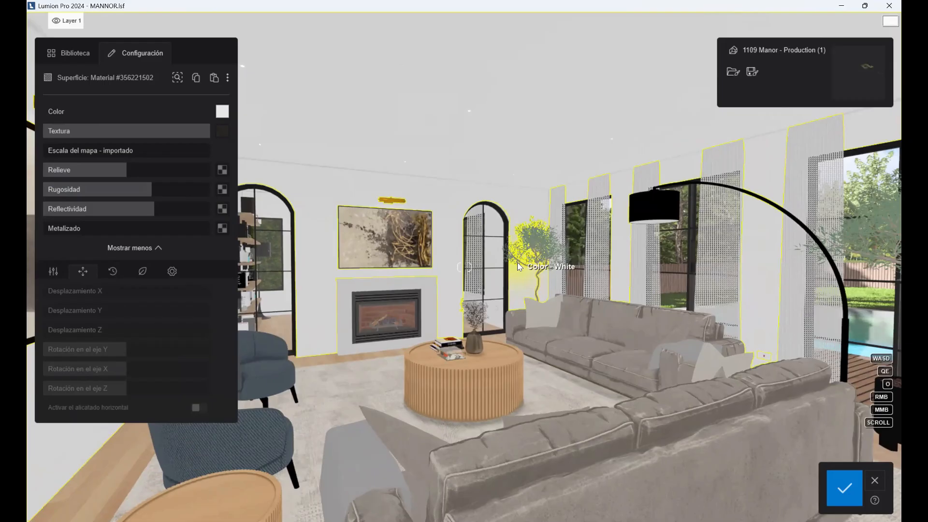
{"action": "key", "text": "w"}
{"action": "mouse_move", "coordinate": [621, 73]}
{"action": "right_mouse_down"}
{"action": "mouse_move", "coordinate": [672, 85]}
{"action": "mouse_move", "coordinate": [632, 73]}
{"action": "right_mouse_up"}
{"action": "key", "text": "s"}
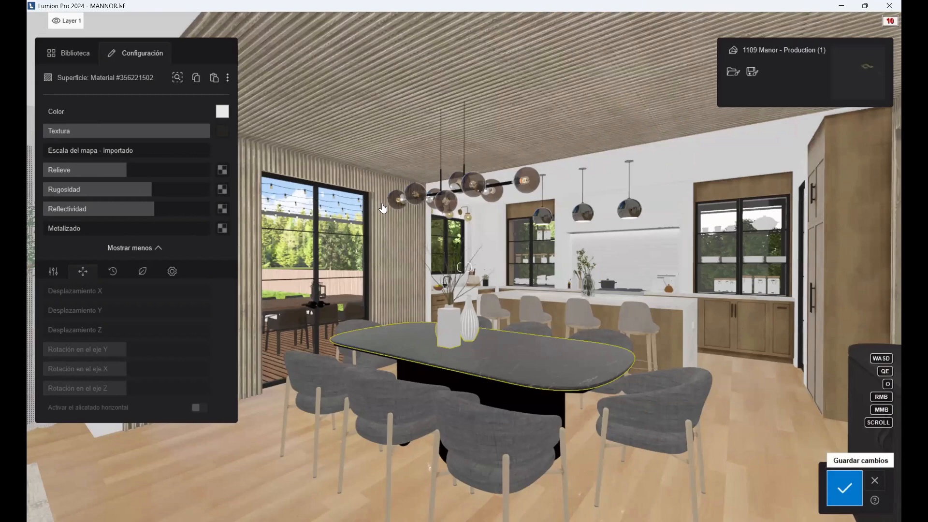
Leave the material editor and open the saved view 8 - Photo in Photo mode.
{"action": "key", "text": "Escape"}
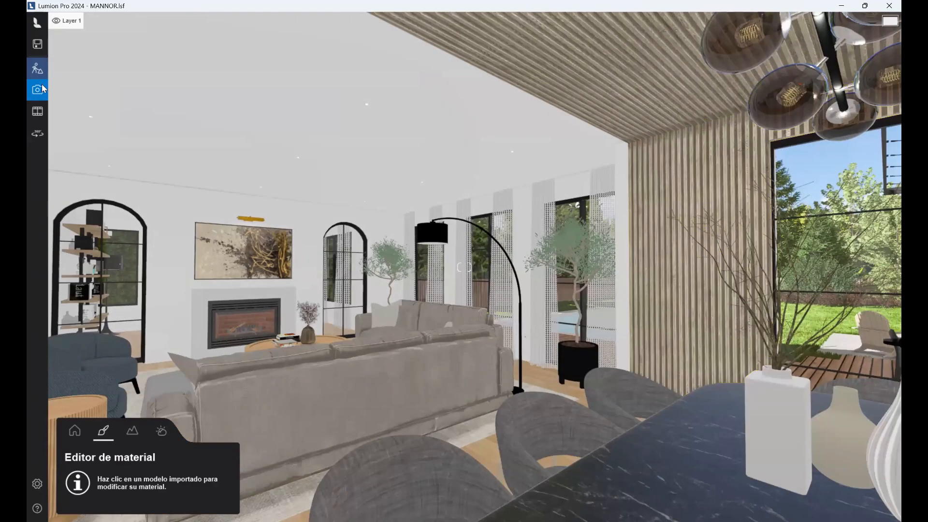
{"action": "left_click", "coordinate": [36, 92]}
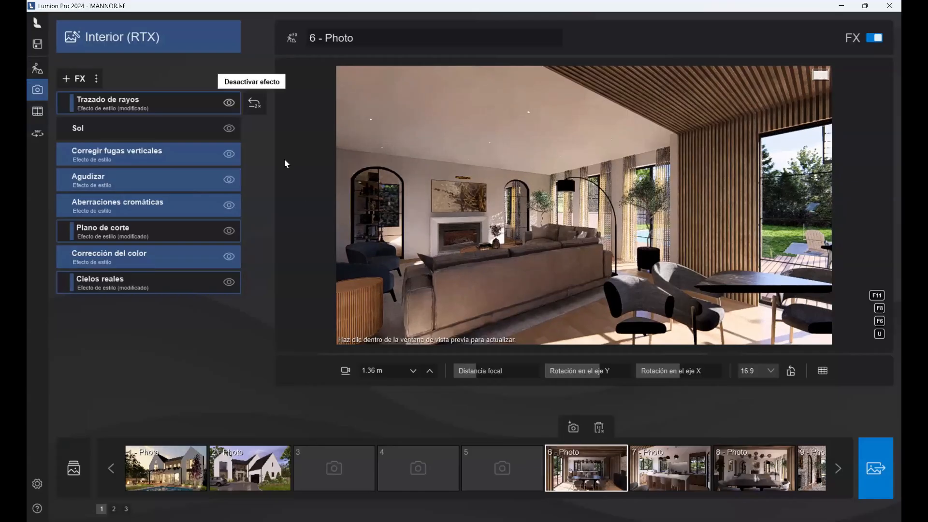
{"action": "key", "text": "shift+6"}
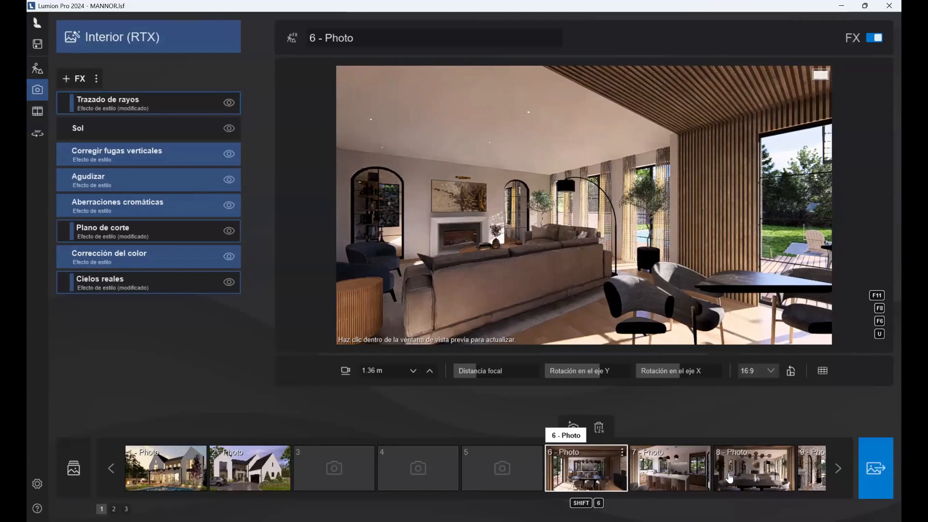
{"action": "left_click", "coordinate": [729, 479]}
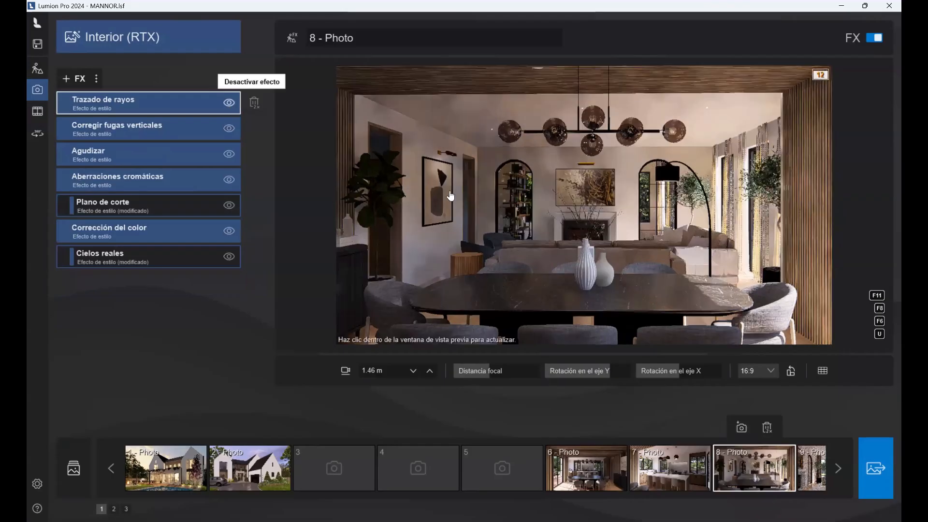
Compare the preview of 8 - Photo with the ray tracing effect (Trazado de rayos) disabled and re-enabled, refreshing it each time.
{"action": "left_click", "coordinate": [229, 108]}
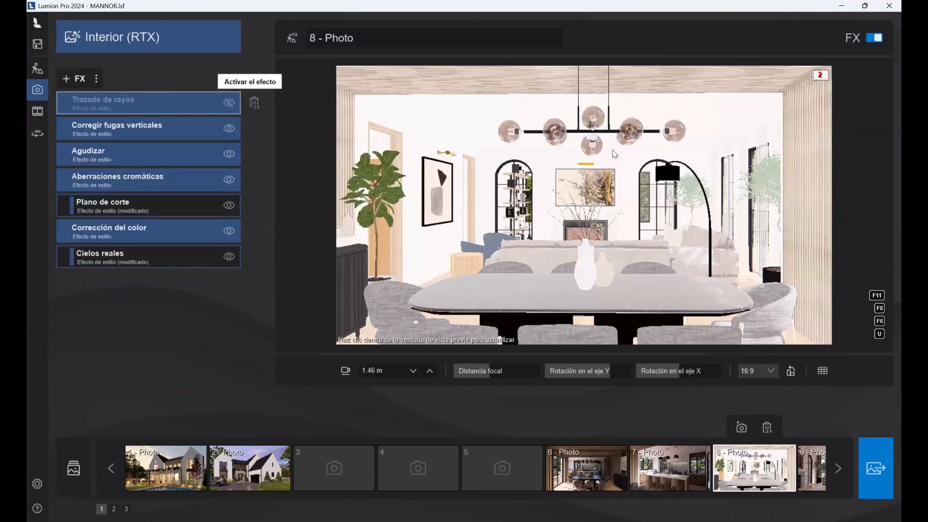
{"action": "left_click", "coordinate": [614, 153]}
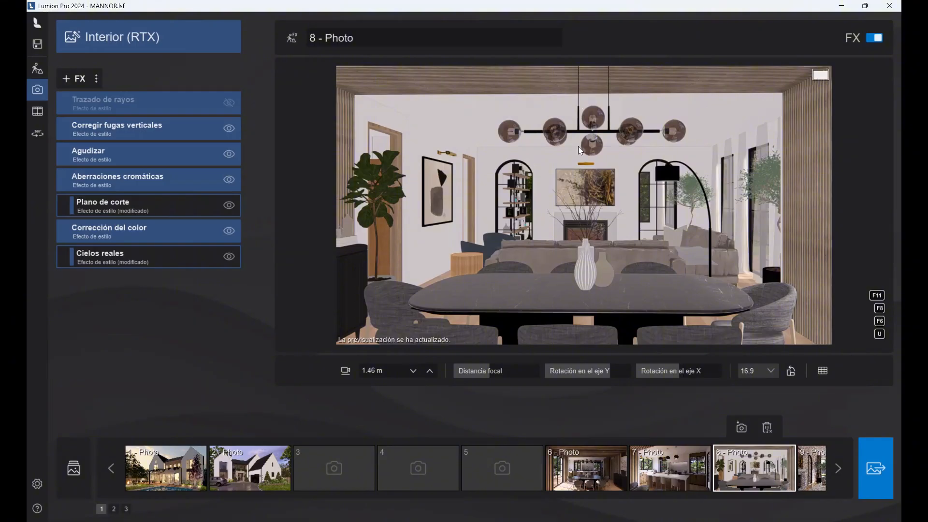
{"action": "left_click", "coordinate": [231, 105]}
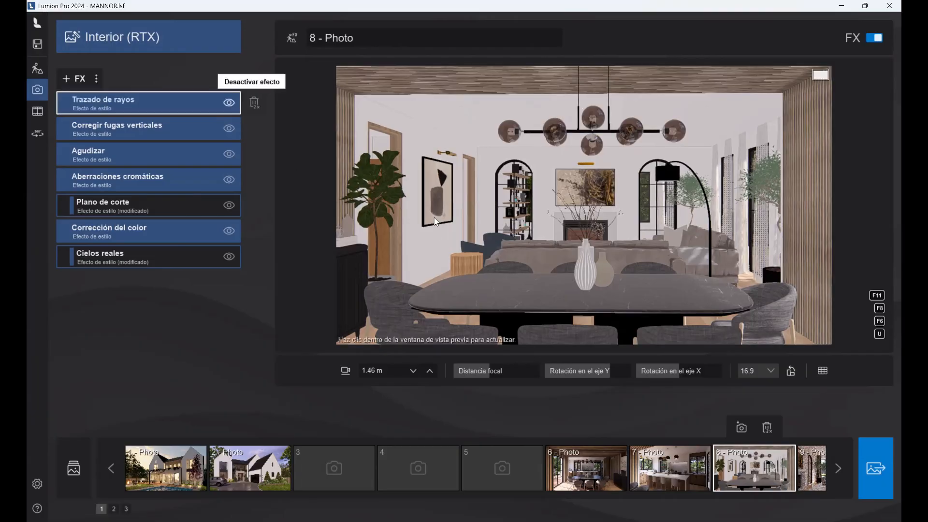
{"action": "left_click", "coordinate": [434, 219]}
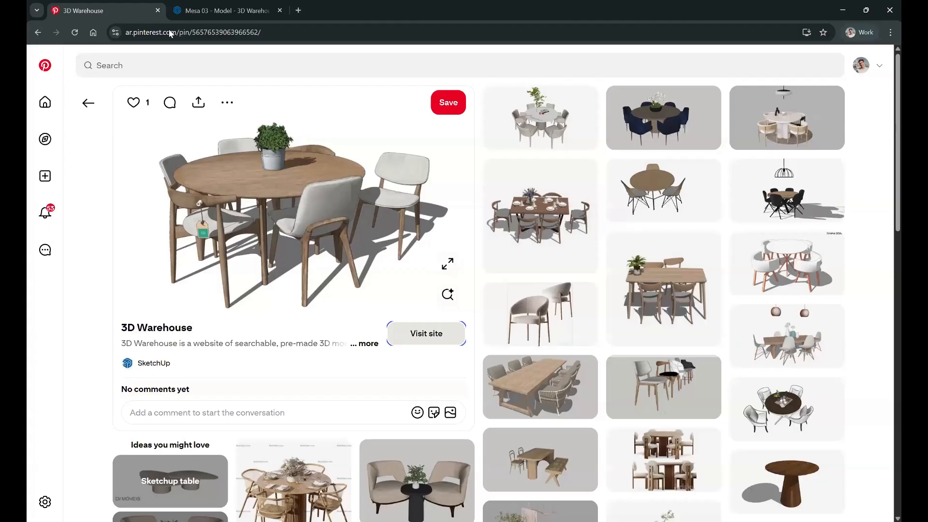
Switch to the web browser, search Google for "textures", and open and browse the Textures.com home page.
{"action": "left_click", "coordinate": [169, 29]}
{"action": "type", "text": "tex"}
{"action": "key", "text": "Return"}
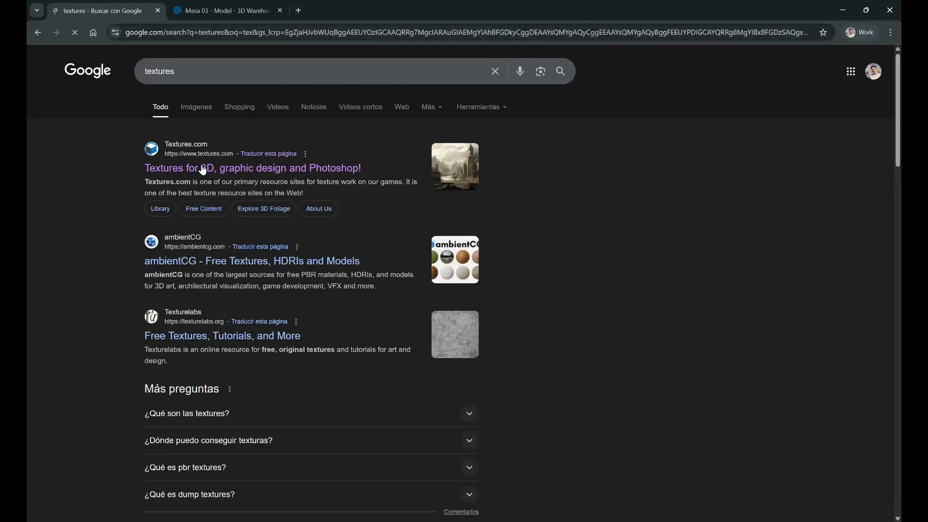
{"action": "left_click", "coordinate": [466, 172]}
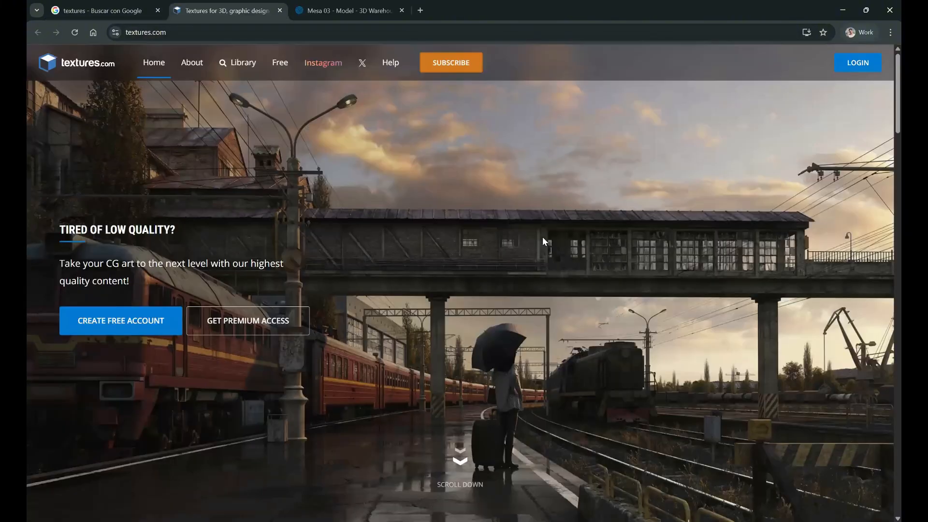
{"action": "scroll", "coordinate": [566, 177], "scroll_direction": "down", "scroll_amount": 6}
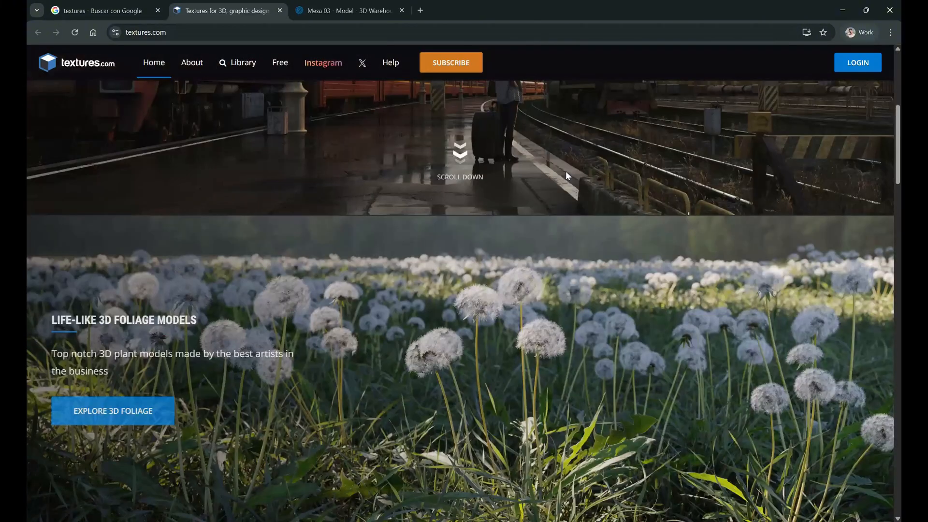
Browse the Textures.com library and open the Brick Pavement 8 texture's page.
{"action": "left_click", "coordinate": [567, 175]}
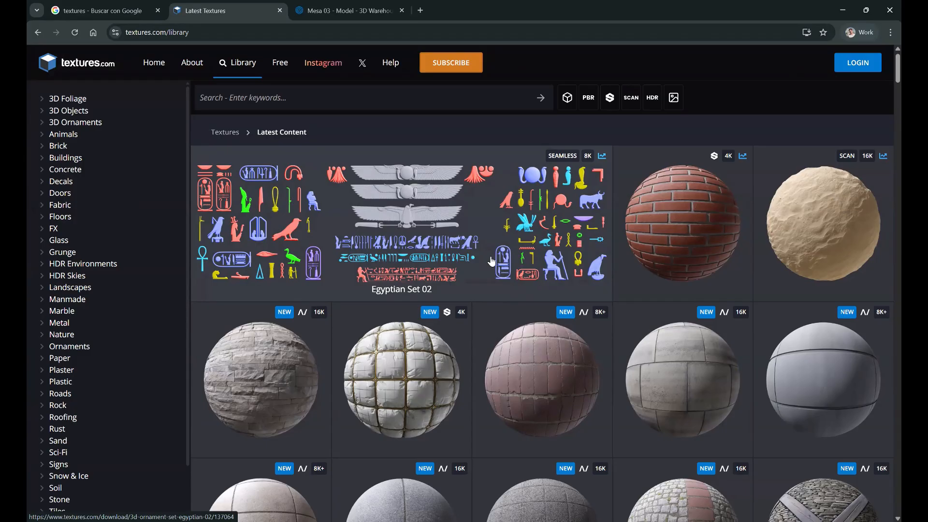
{"action": "scroll", "coordinate": [491, 261], "scroll_direction": "down", "scroll_amount": 2}
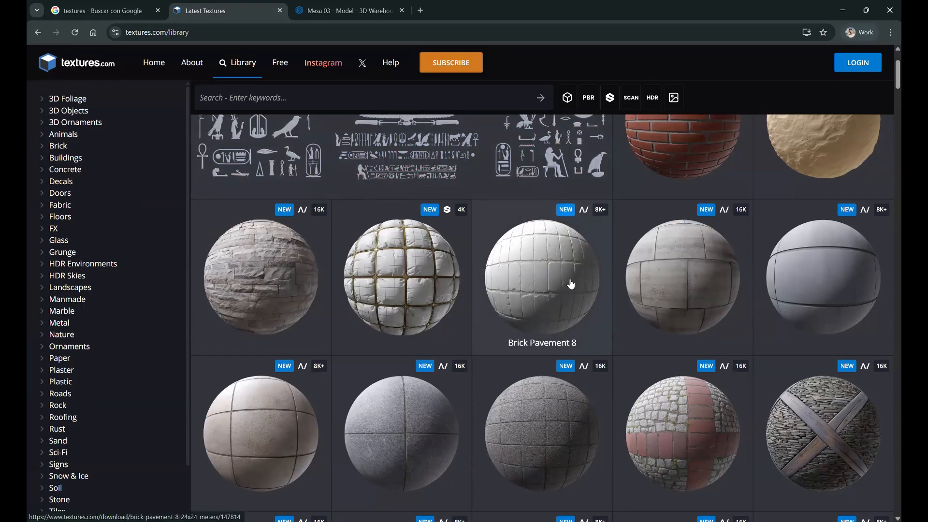
{"action": "left_click", "coordinate": [556, 286]}
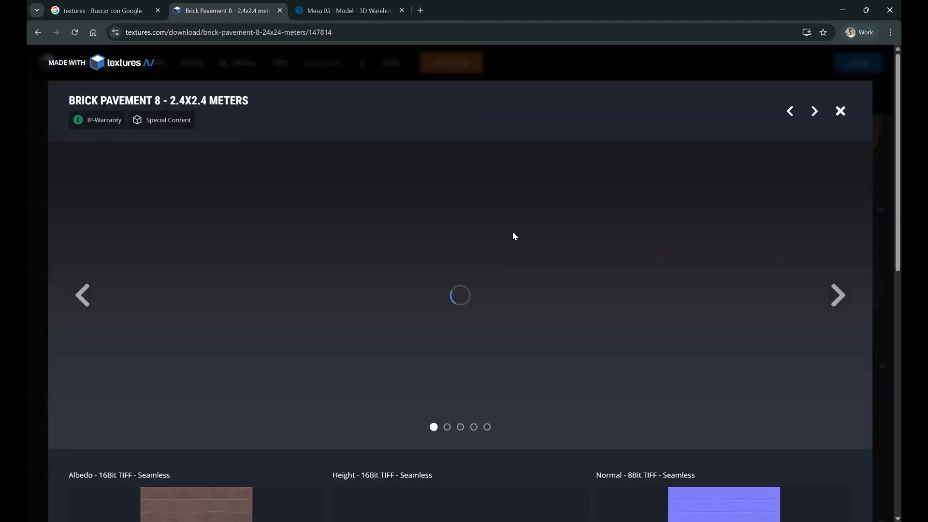
Look through the Brick Pavement 8 preview images and its albedo, height and normal map download options.
{"action": "scroll", "coordinate": [512, 231], "scroll_direction": "down", "scroll_amount": 3}
{"action": "scroll", "coordinate": [450, 385], "scroll_direction": "up", "scroll_amount": 3}
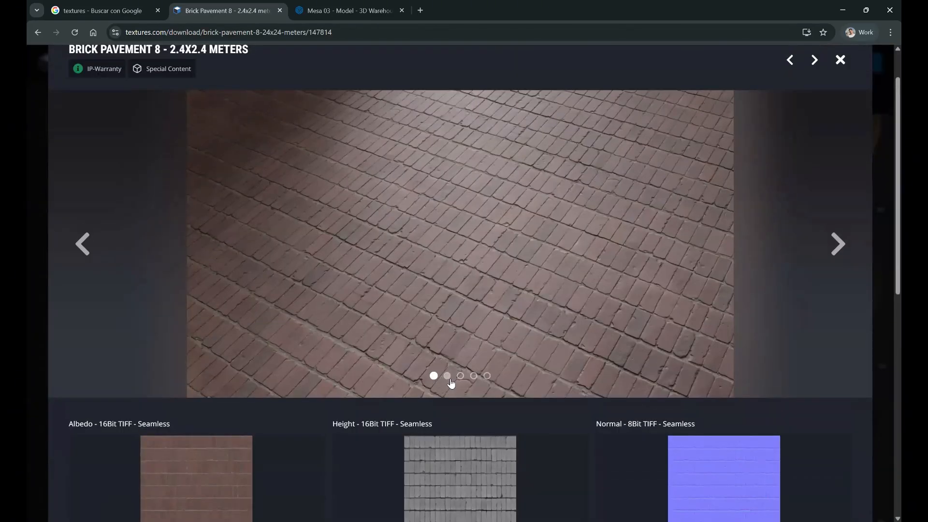
{"action": "left_click", "coordinate": [446, 375]}
{"action": "left_click", "coordinate": [460, 375]}
{"action": "left_click", "coordinate": [473, 375]}
{"action": "left_click", "coordinate": [486, 376]}
{"action": "scroll", "coordinate": [487, 377], "scroll_direction": "down", "scroll_amount": 4}
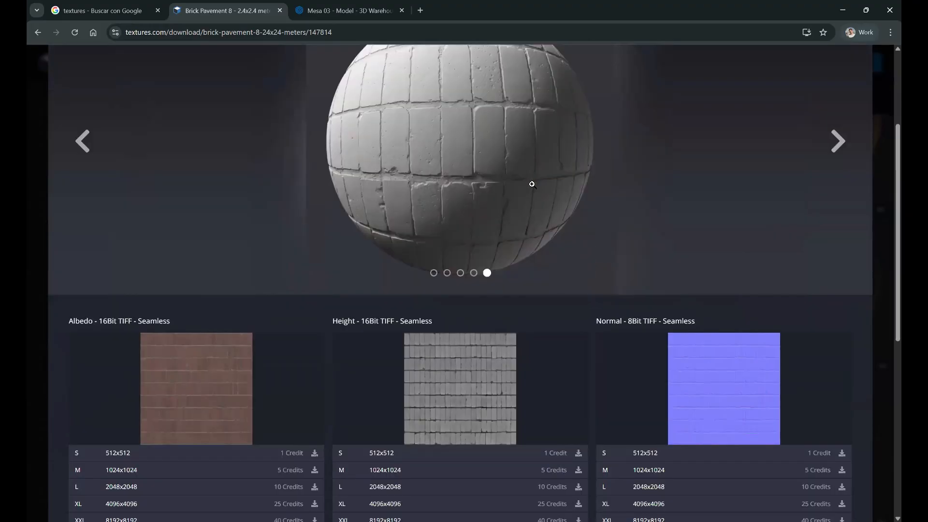
{"action": "scroll", "coordinate": [330, 69], "scroll_direction": "up", "scroll_amount": 4}
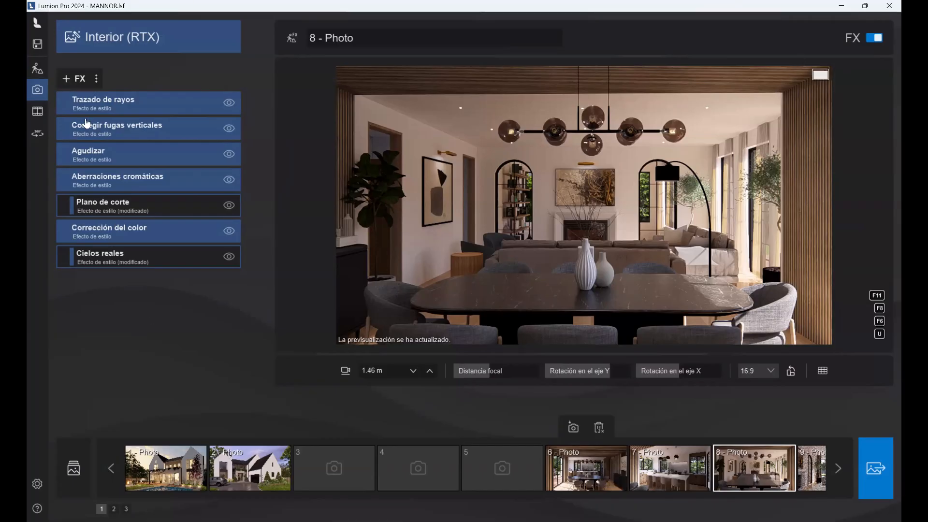
Switch to Lumion, browse the image effect categories available for 8 - Photo, and leave without adding an effect.
{"action": "left_click", "coordinate": [68, 79]}
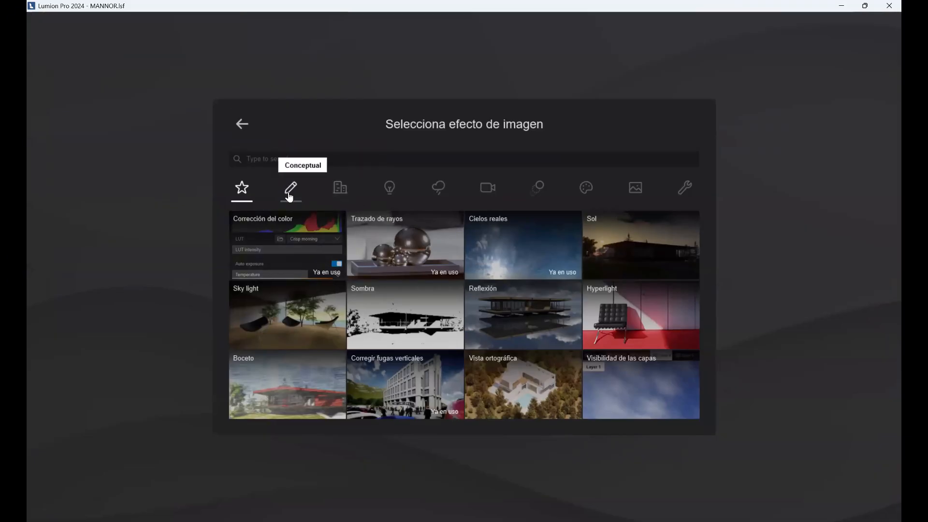
{"action": "left_click", "coordinate": [292, 196]}
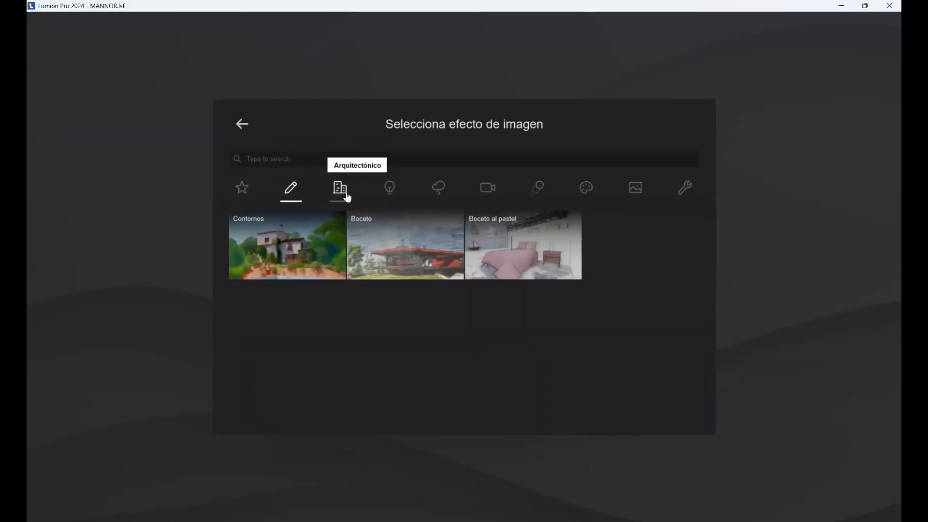
{"action": "left_click", "coordinate": [386, 194]}
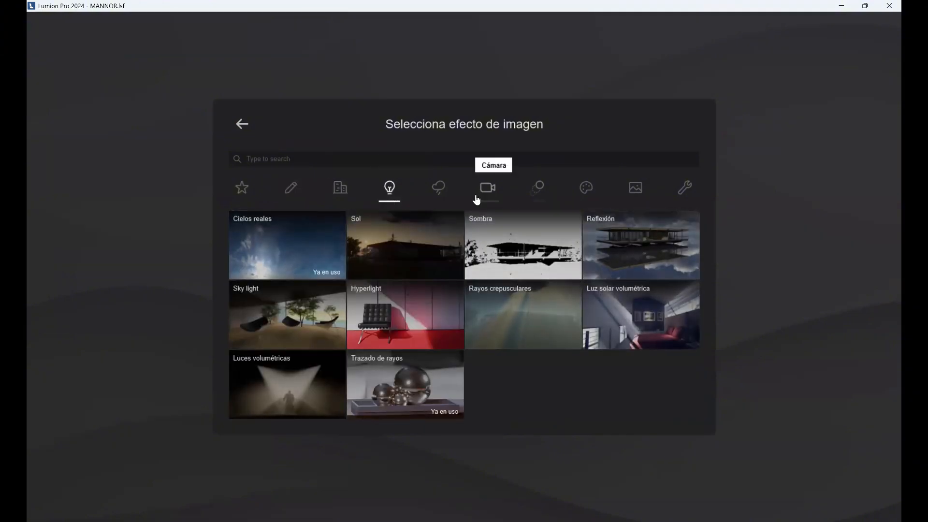
{"action": "left_click", "coordinate": [531, 194]}
{"action": "left_click", "coordinate": [593, 194]}
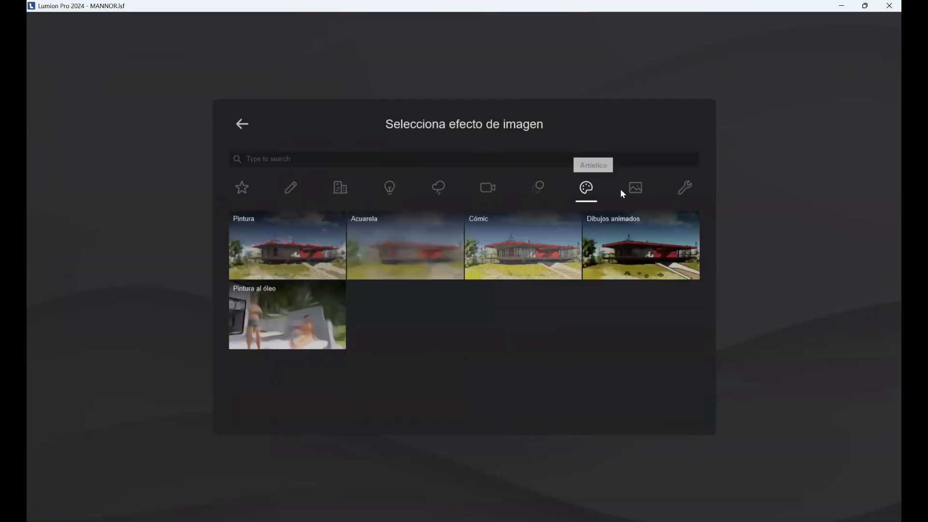
{"action": "left_click", "coordinate": [635, 193]}
{"action": "left_click", "coordinate": [675, 195]}
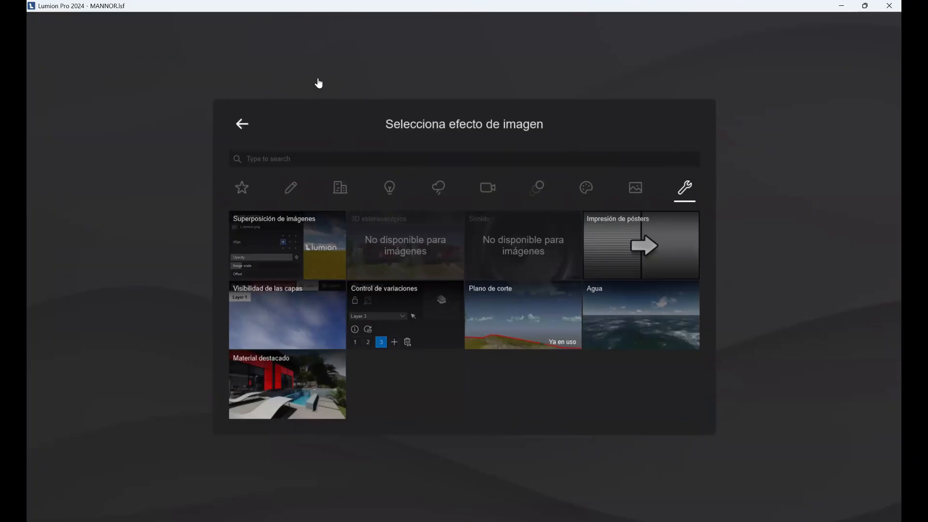
{"action": "left_click", "coordinate": [338, 59]}
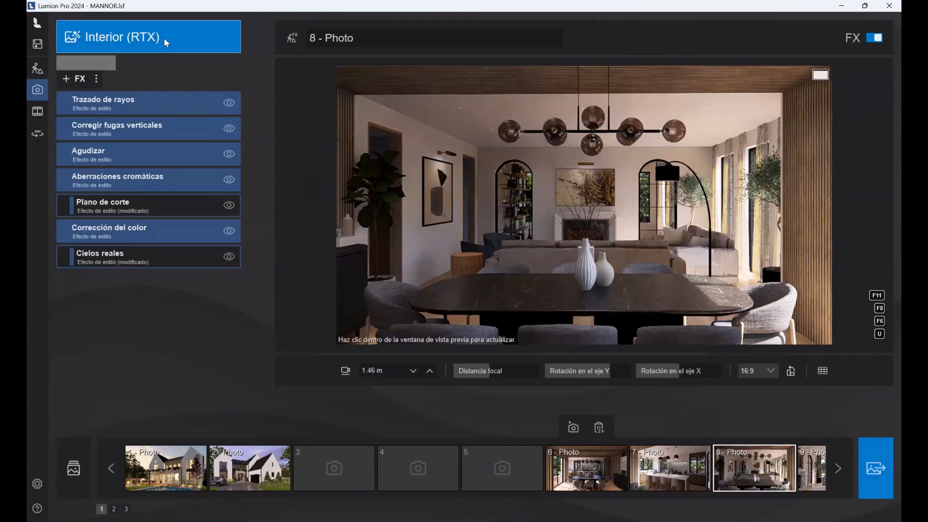
Apply the RT Diurno style to 8 - Photo and compare the view with Corregir fugas verticales disabled and re-enabled.
{"action": "left_click", "coordinate": [164, 37]}
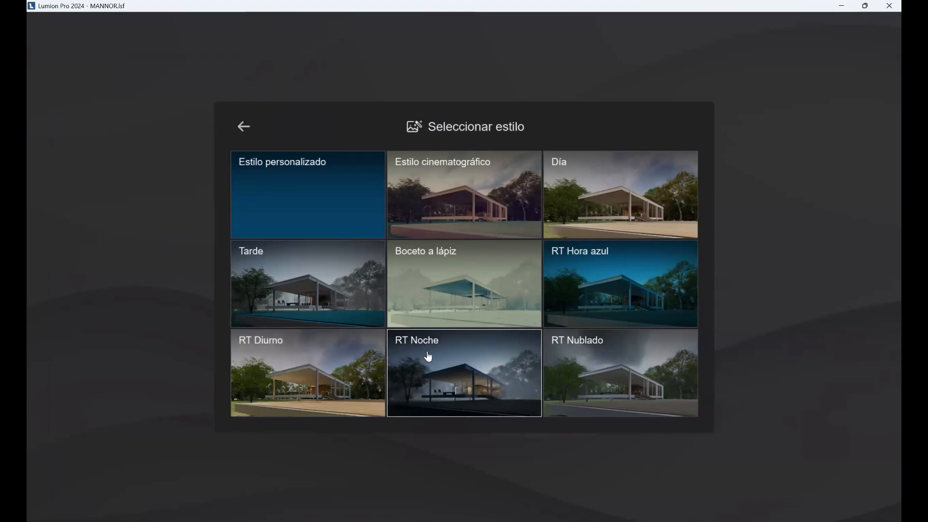
{"action": "left_click", "coordinate": [344, 371]}
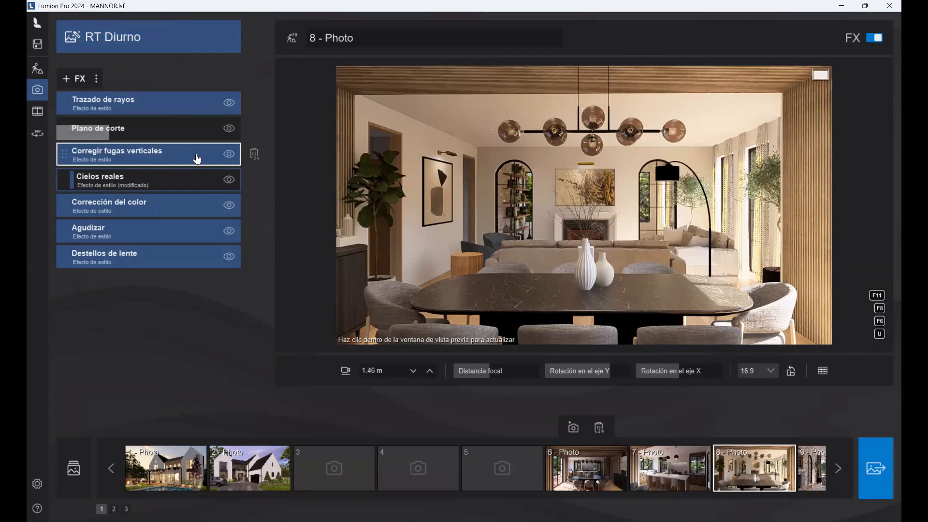
{"action": "left_click", "coordinate": [228, 154]}
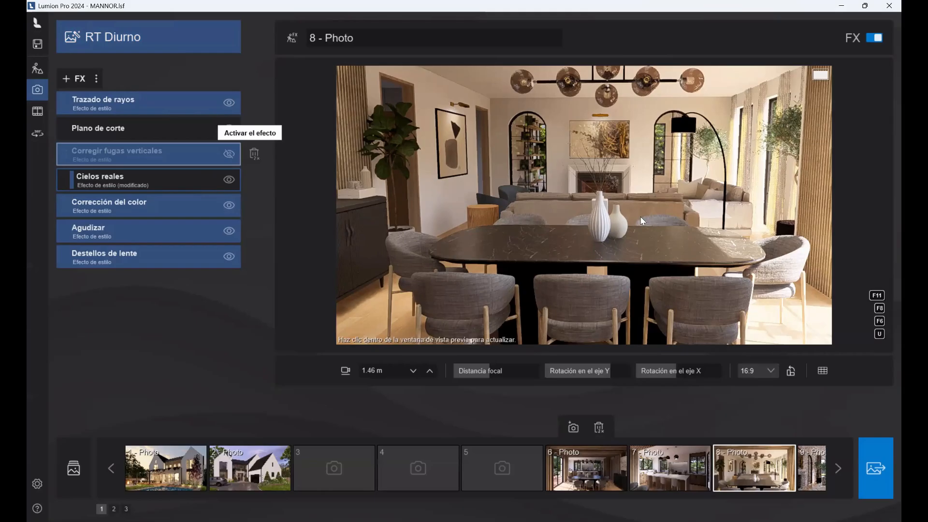
{"action": "left_click", "coordinate": [228, 153]}
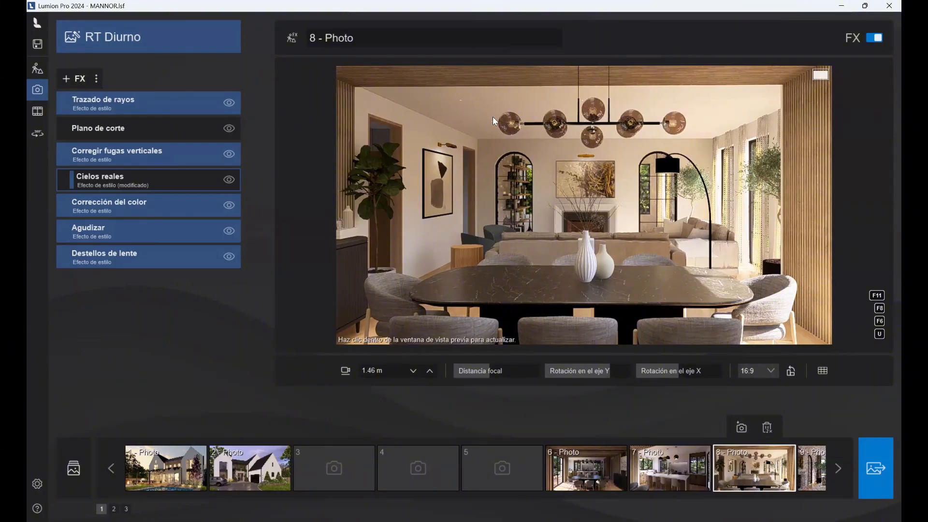
Open 2 - Photo, look around the front of the house in Build mode, and restore the saved view in Photo mode.
{"action": "left_click", "coordinate": [258, 474]}
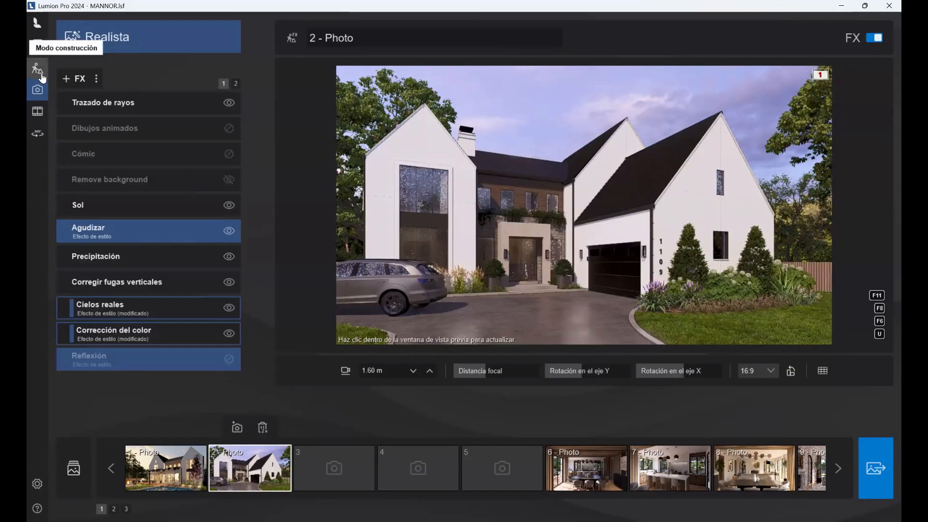
{"action": "left_click", "coordinate": [39, 72]}
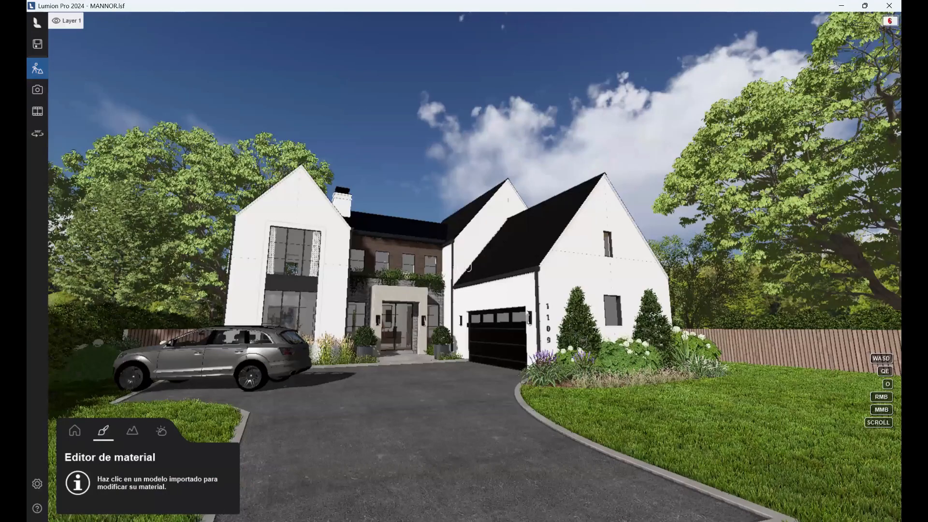
{"action": "key", "text": "w"}
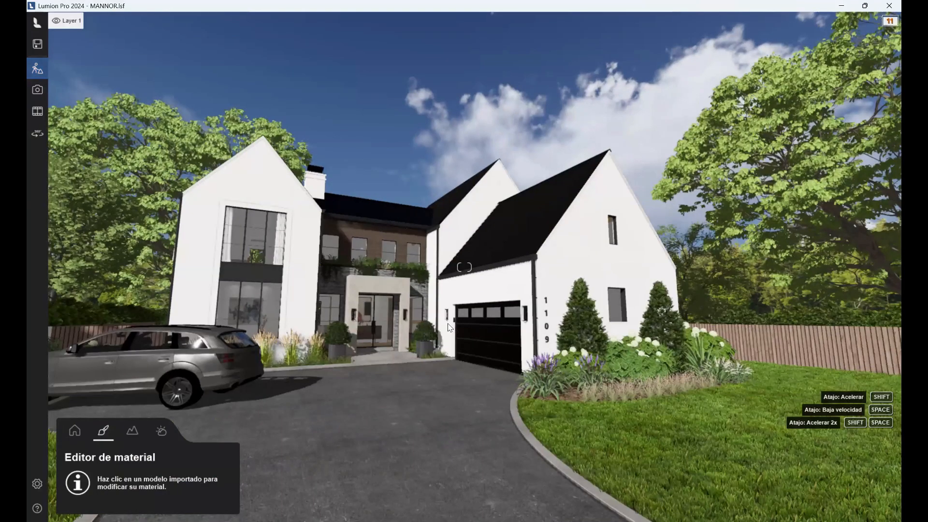
{"action": "mouse_move", "coordinate": [449, 328]}
{"action": "right_mouse_down"}
{"action": "mouse_move", "coordinate": [459, 351]}
{"action": "mouse_move", "coordinate": [454, 335]}
{"action": "right_mouse_up"}
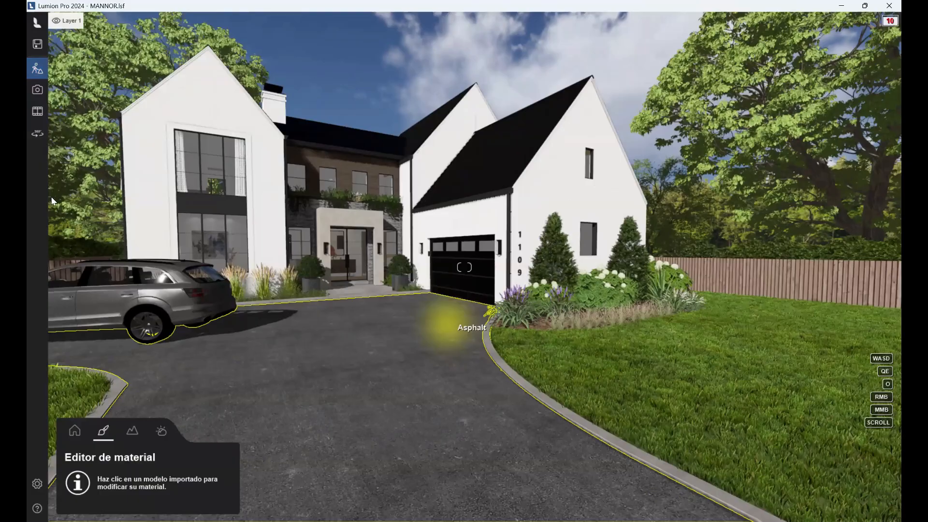
{"action": "key", "text": "s"}
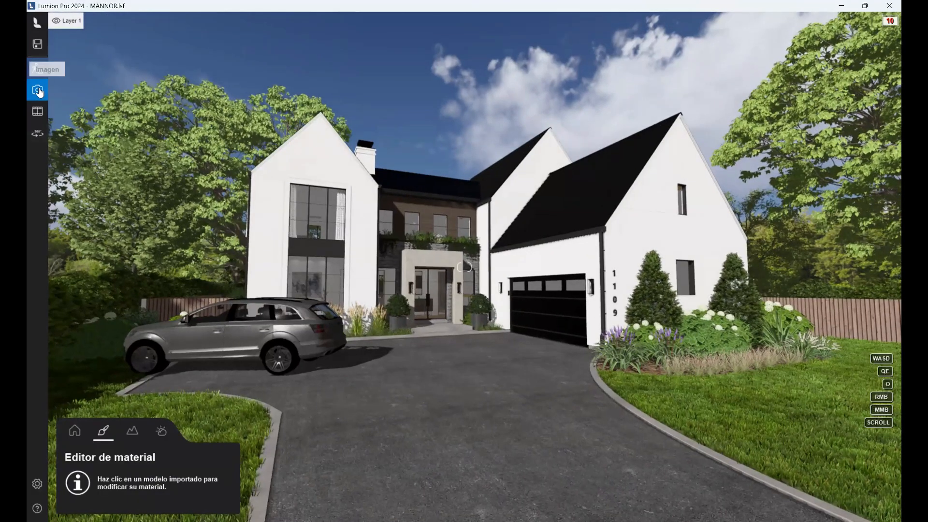
{"action": "left_click", "coordinate": [38, 90]}
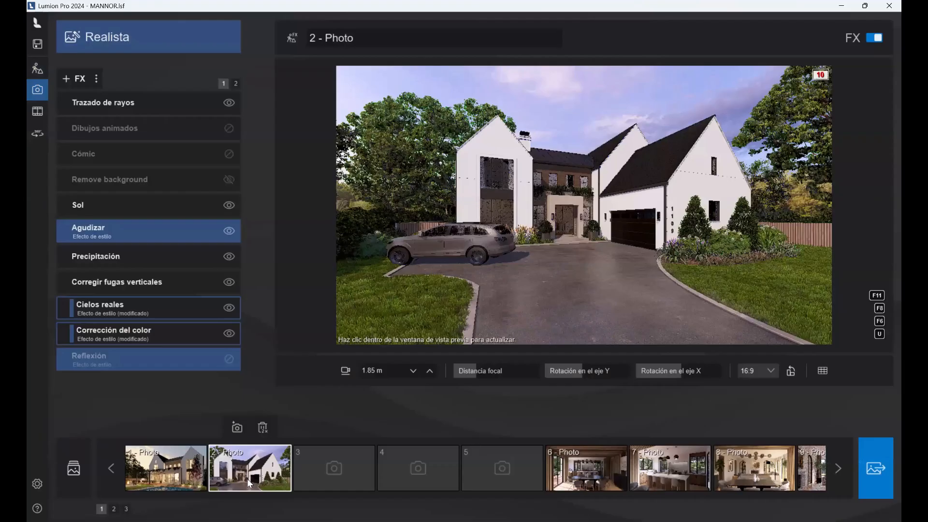
{"action": "left_click", "coordinate": [256, 475]}
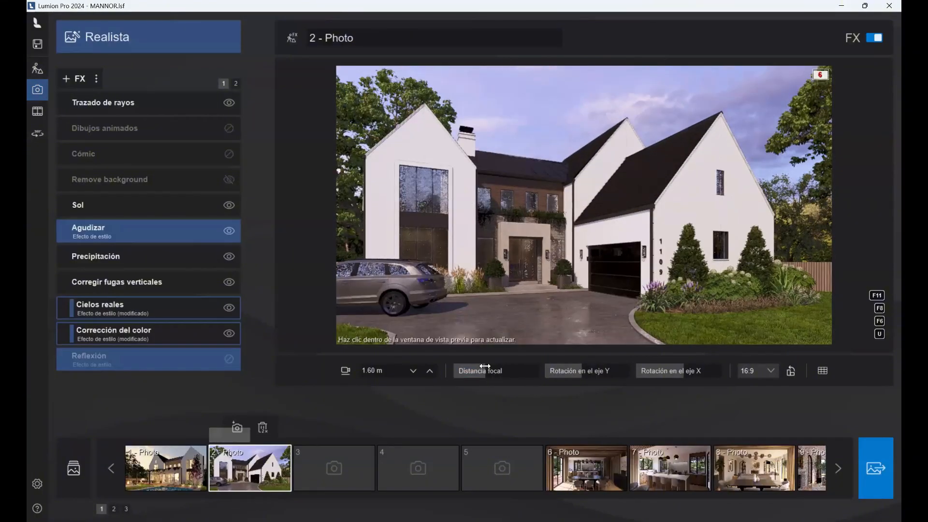
Try a longer focal length and different camera heights and distances for 2 - Photo.
{"action": "left_click_drag", "start_coordinate": [484, 366], "coordinate": [486, 403]}
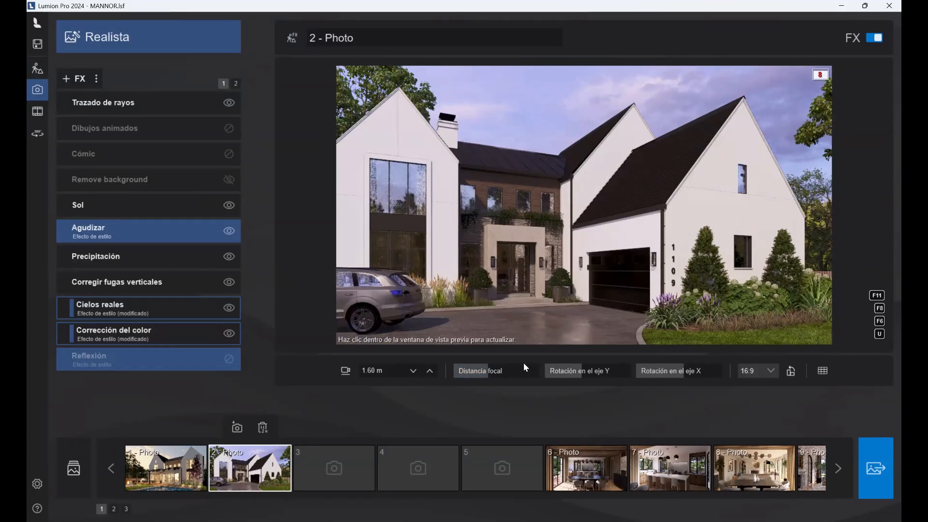
{"action": "key", "text": "s"}
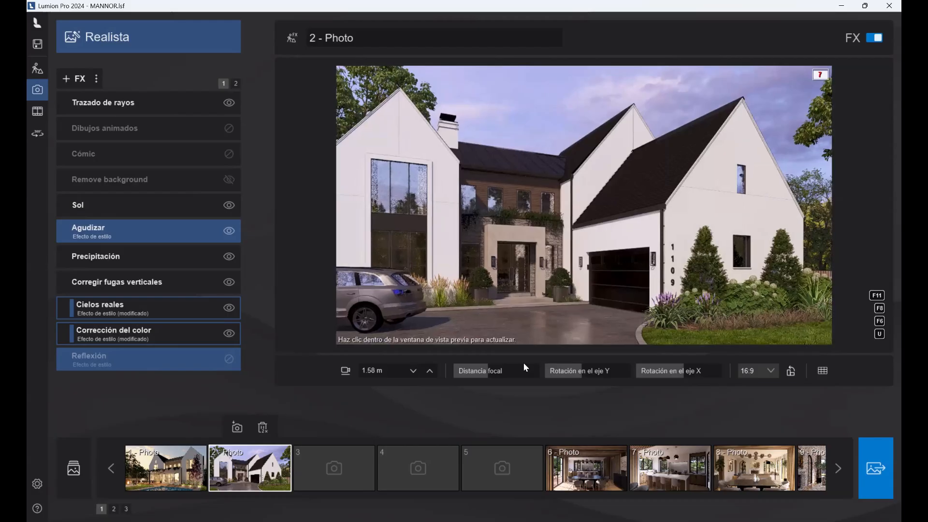
{"action": "key", "text": "q"}
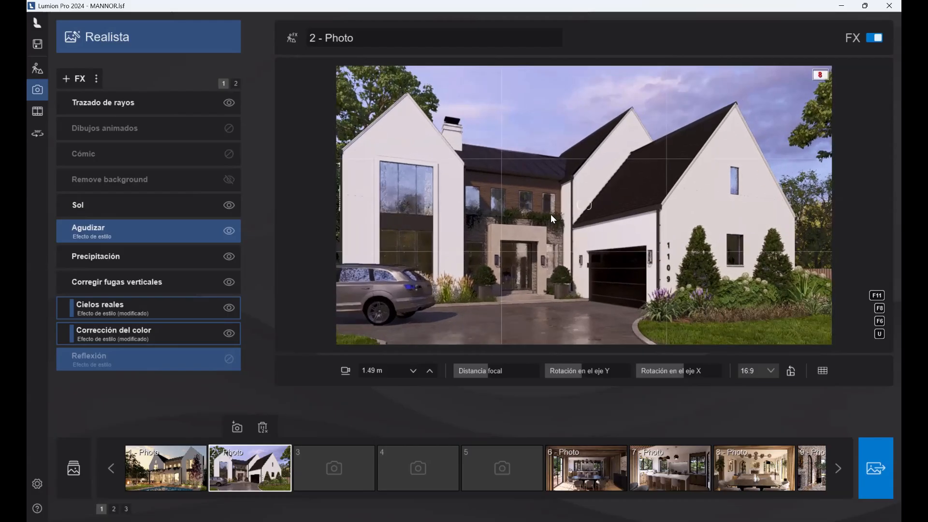
{"action": "key", "text": "e"}
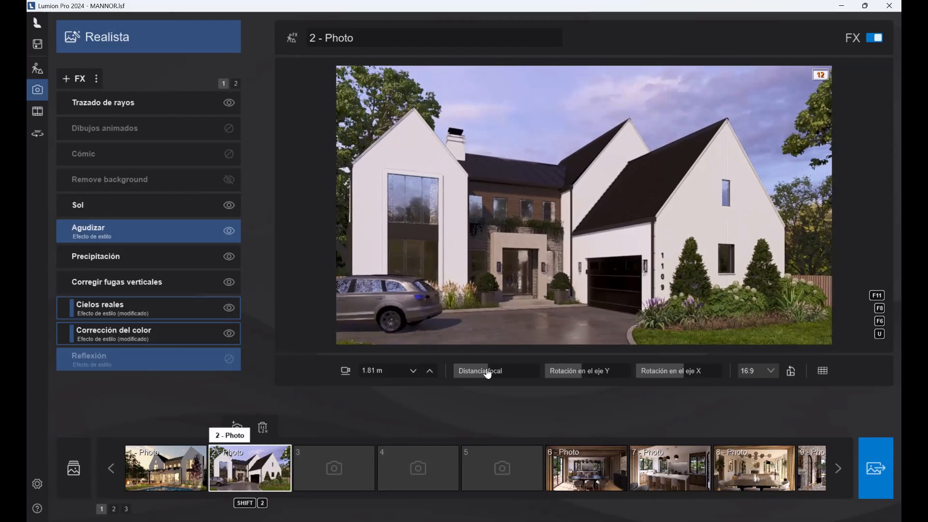
Set the focal length of 2 - Photo to 29.2 mm and shift the camera back and forth before the house.
{"action": "left_click", "coordinate": [486, 370]}
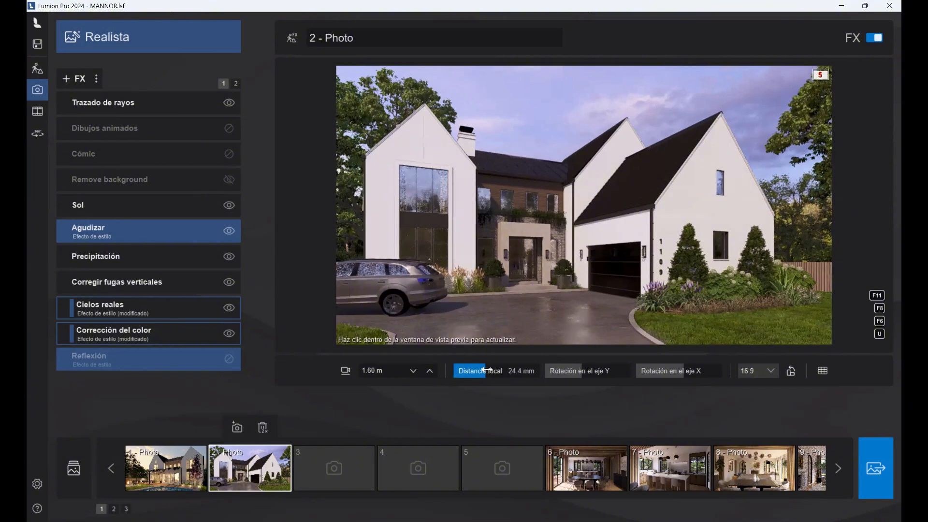
{"action": "left_click", "coordinate": [487, 370]}
{"action": "left_click_drag", "start_coordinate": [487, 370], "coordinate": [488, 370]}
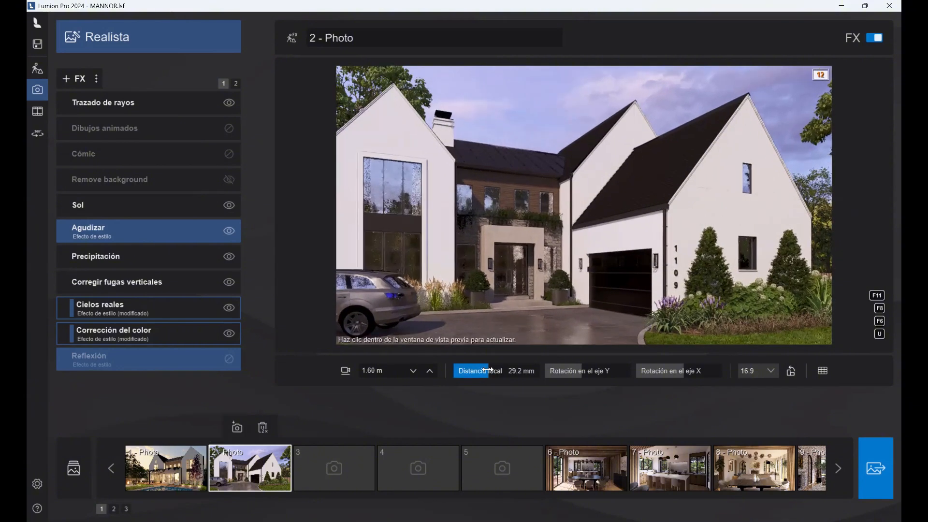
{"action": "left_click", "coordinate": [549, 252]}
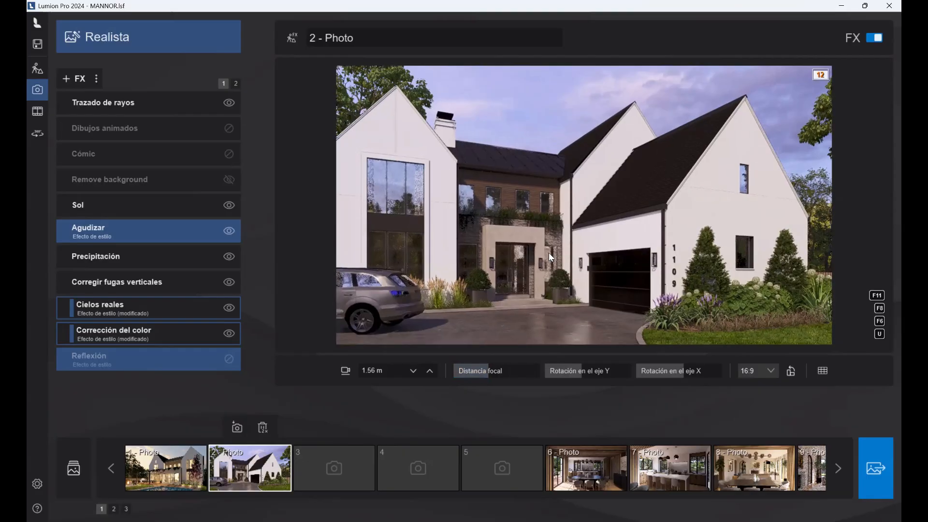
{"action": "scroll", "coordinate": [548, 252], "scroll_direction": "down", "scroll_amount": 3}
{"action": "scroll", "coordinate": [548, 253], "scroll_direction": "up", "scroll_amount": 2}
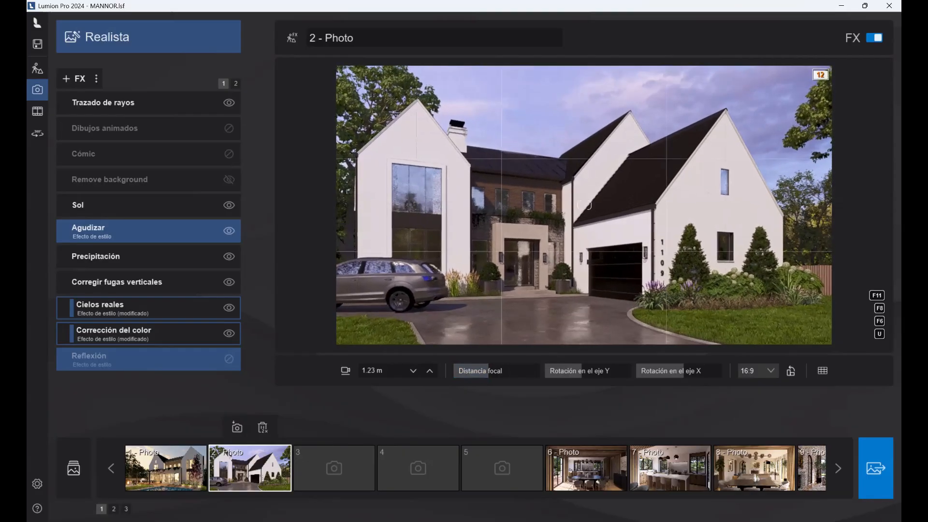
Move the camera toward the front entrance, set the focal length to 14.2 mm, and re-aim the view at the house.
{"action": "key", "text": "w"}
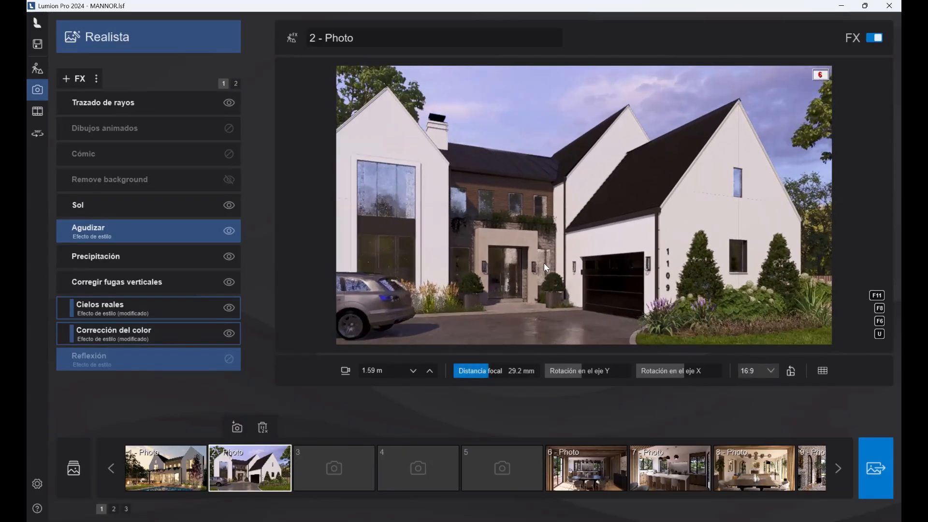
{"action": "key", "text": "w"}
{"action": "right_click_drag", "start_coordinate": [532, 281], "coordinate": [503, 350]}
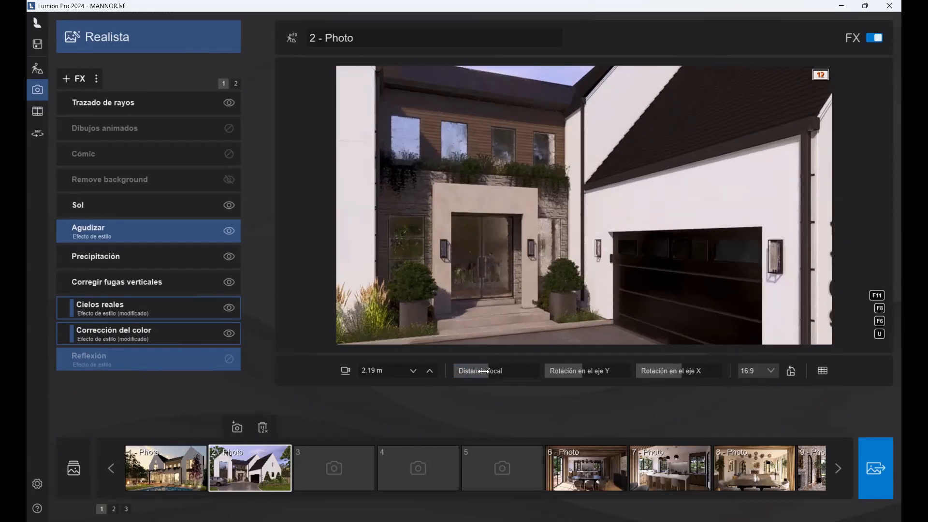
{"action": "left_click", "coordinate": [473, 373]}
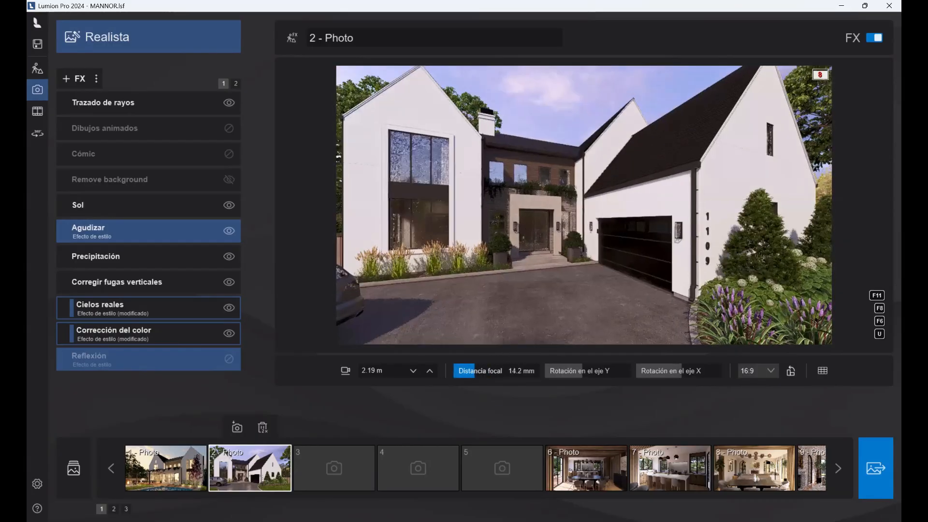
{"action": "right_click_drag", "start_coordinate": [502, 270], "coordinate": [492, 223]}
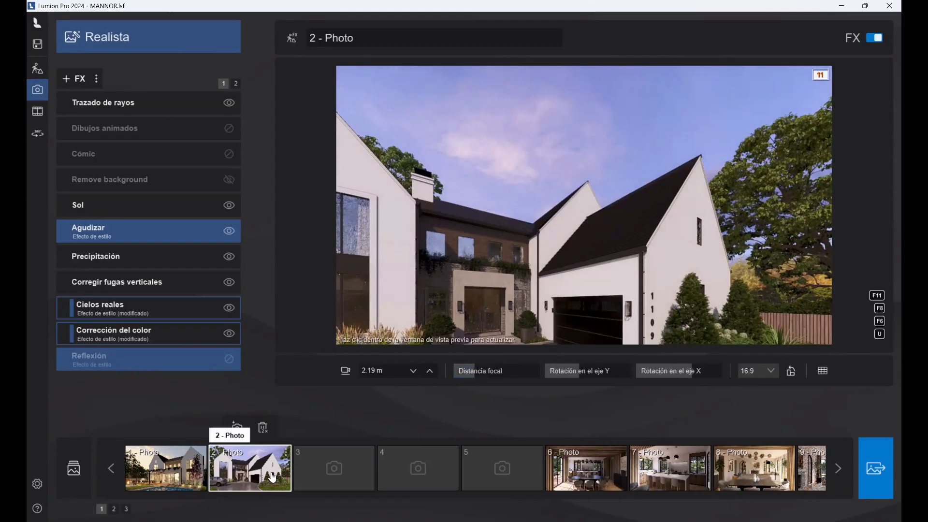
Recall 2 - Photo, set its focal length to 31.9 mm, and adjust the camera's distance and height before the house.
{"action": "key", "text": "shift+2"}
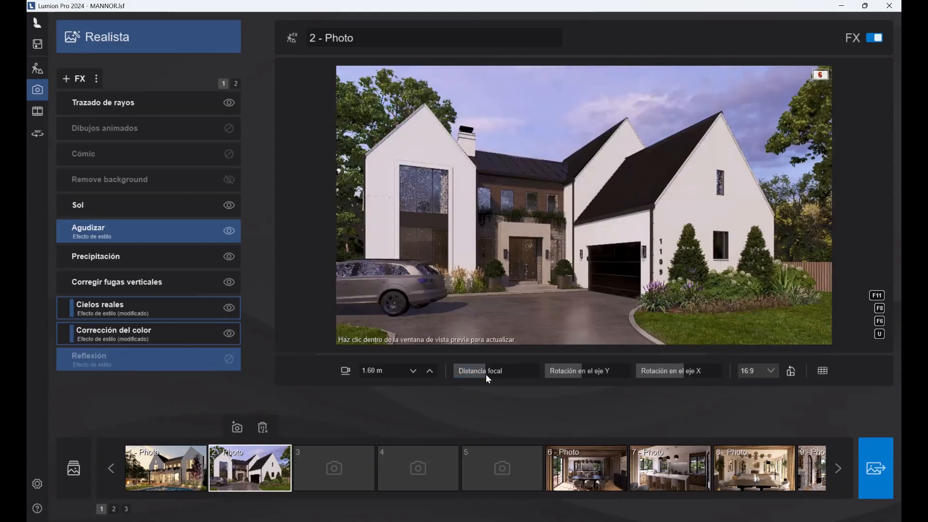
{"action": "left_click", "coordinate": [486, 374]}
{"action": "left_click_drag", "start_coordinate": [491, 353], "coordinate": [493, 353]}
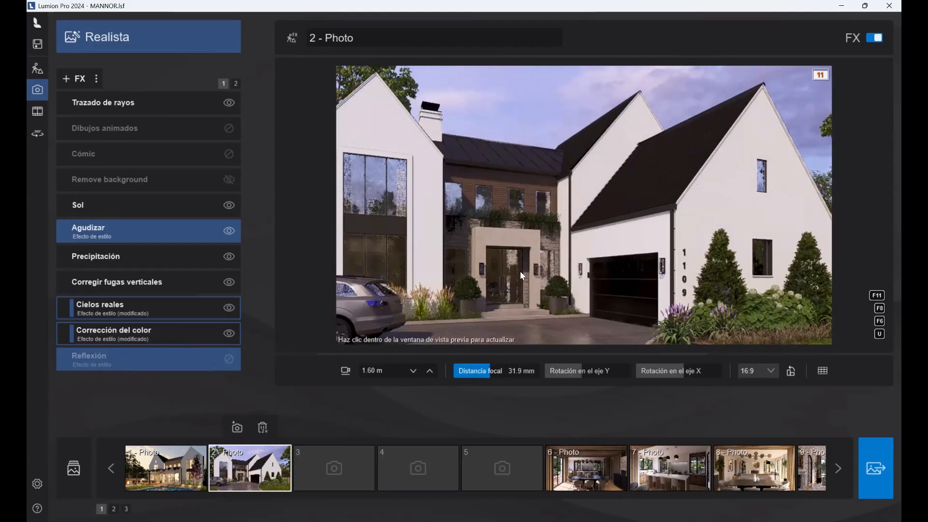
{"action": "scroll", "coordinate": [520, 271], "scroll_direction": "down", "scroll_amount": 4}
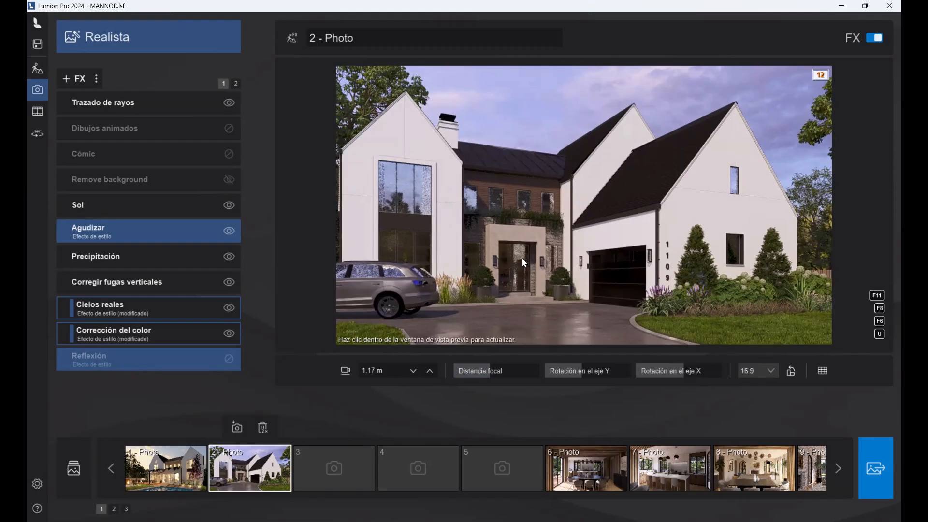
{"action": "left_click", "coordinate": [583, 236]}
{"action": "scroll", "coordinate": [583, 234], "scroll_direction": "up", "scroll_amount": 1}
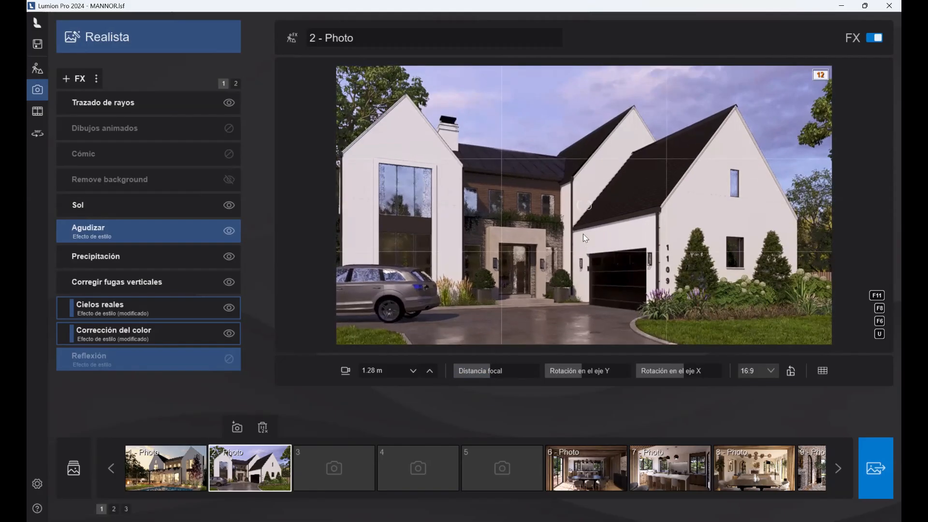
{"action": "scroll", "coordinate": [583, 233], "scroll_direction": "down", "scroll_amount": 3}
{"action": "scroll", "coordinate": [583, 233], "scroll_direction": "up", "scroll_amount": 2}
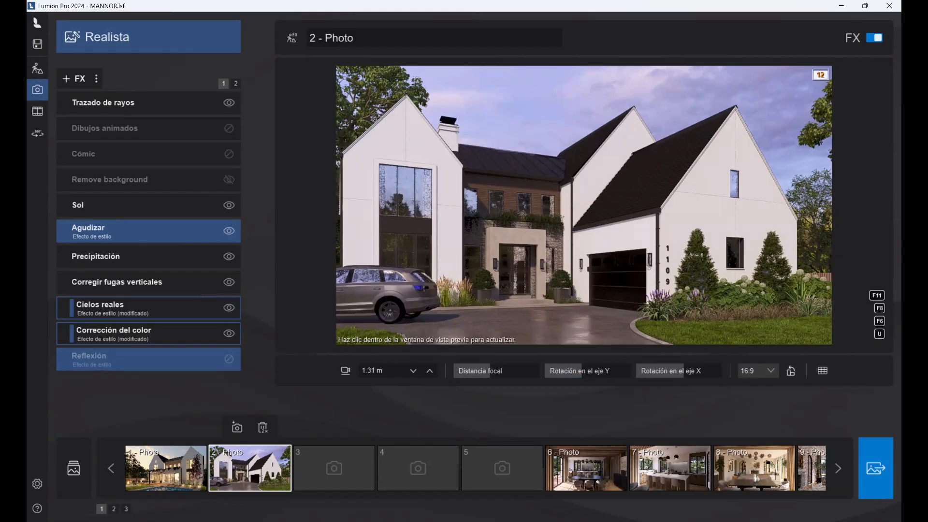
Open 6 - Photo, disable its Plano de corte effect, and try different camera distances and heights in the dining room.
{"action": "key", "text": "shift+6"}
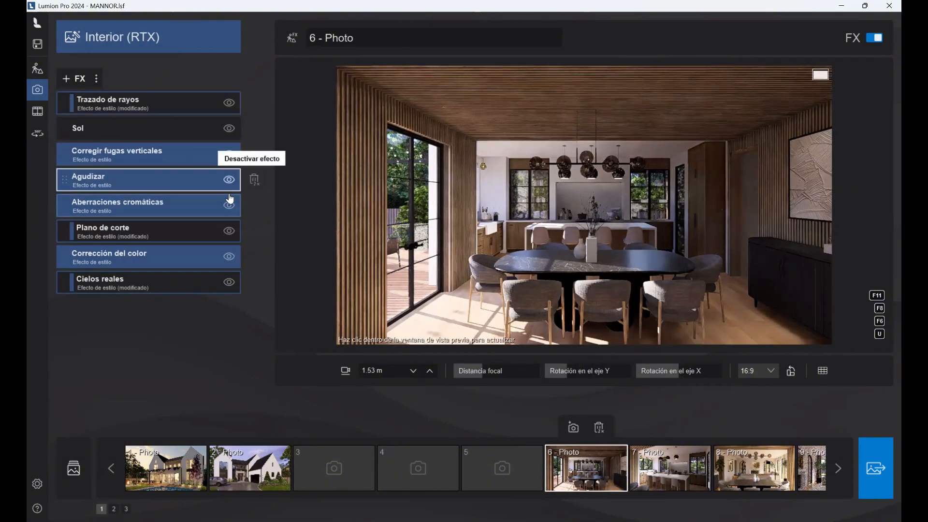
{"action": "left_click", "coordinate": [229, 230]}
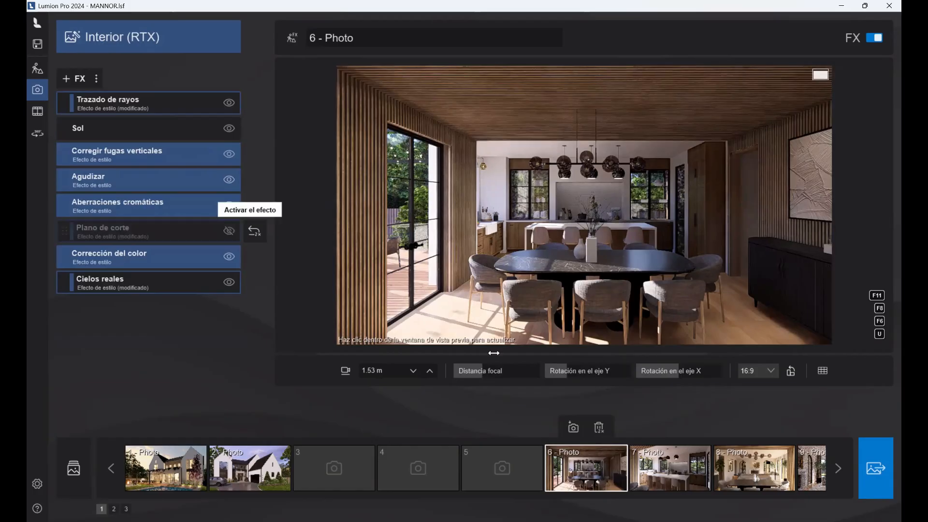
{"action": "key", "text": "d"}
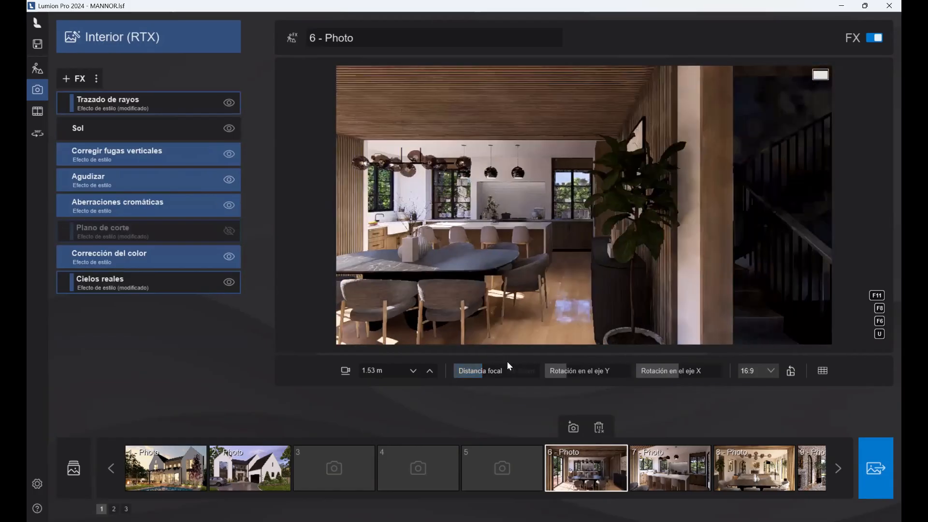
{"action": "key", "text": "a"}
{"action": "key", "text": "w"}
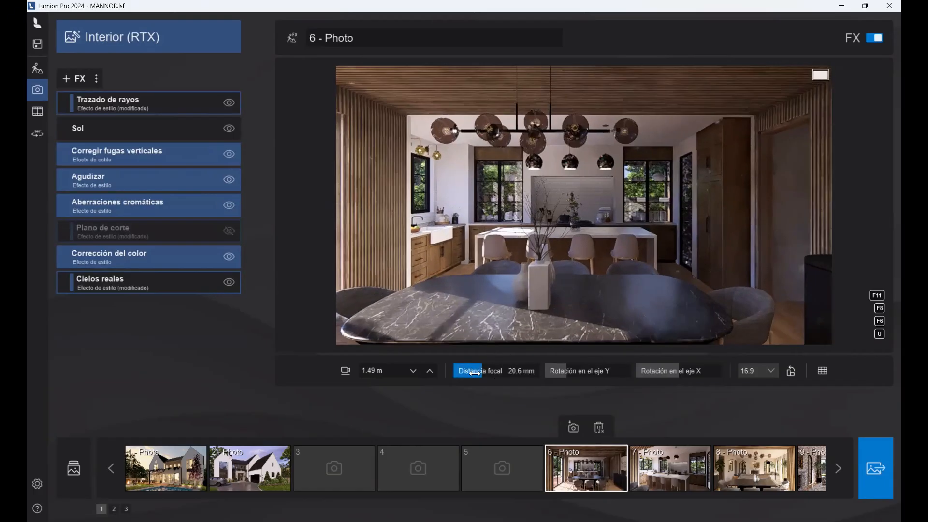
{"action": "key", "text": "s"}
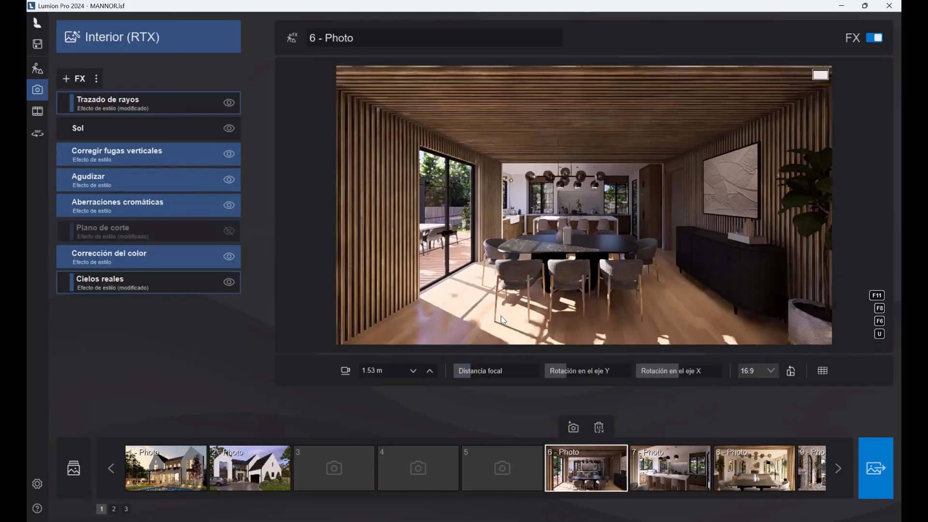
{"action": "key", "text": "e"}
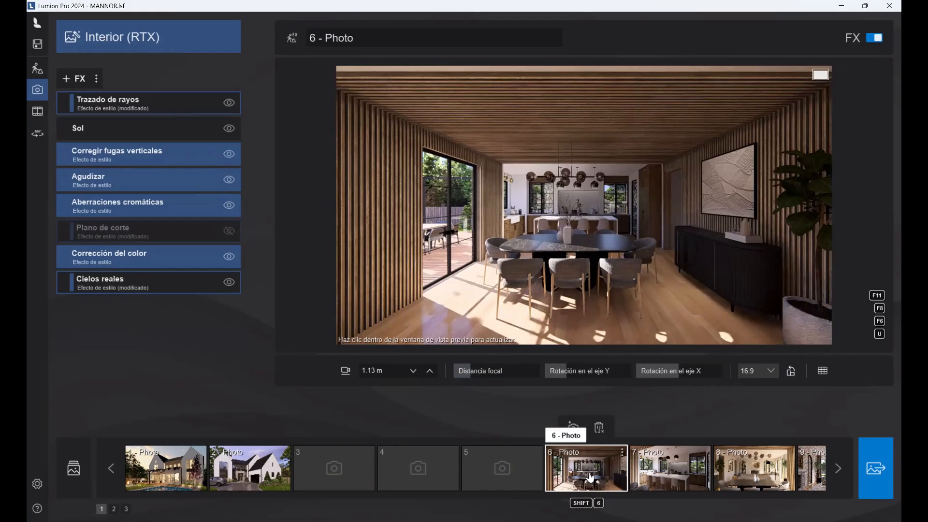
Lengthen the focal length of 6 - Photo, turn the camera, and shift it sideways past the plant beside the dining table.
{"action": "left_click_drag", "start_coordinate": [474, 373], "coordinate": [483, 372]}
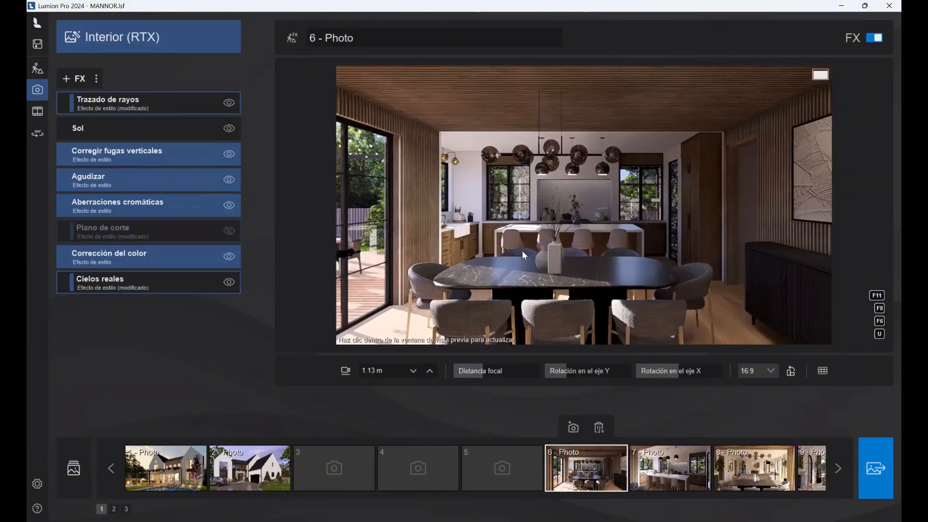
{"action": "right_click_drag", "start_coordinate": [514, 250], "coordinate": [485, 251]}
{"action": "key", "text": "d"}
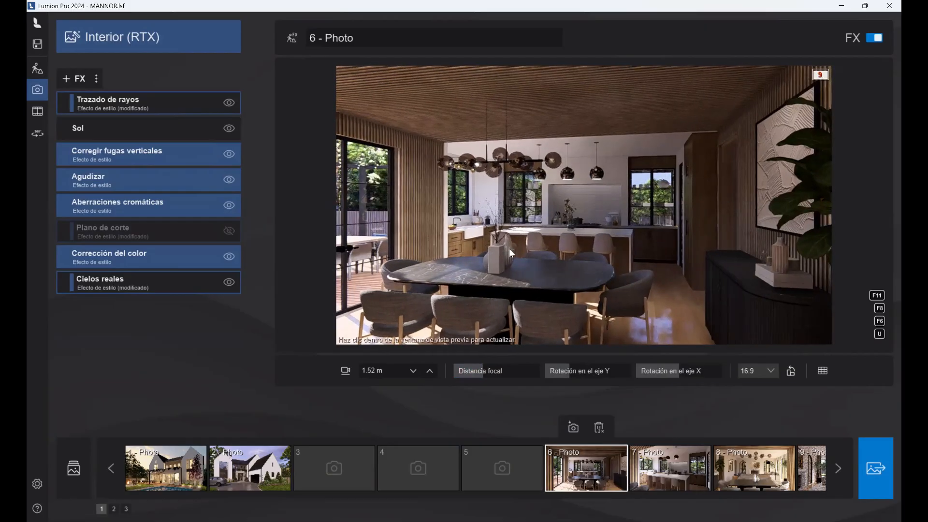
{"action": "middle_click_drag", "start_coordinate": [508, 248], "coordinate": [483, 248]}
{"action": "right_click_drag", "start_coordinate": [483, 249], "coordinate": [463, 247]}
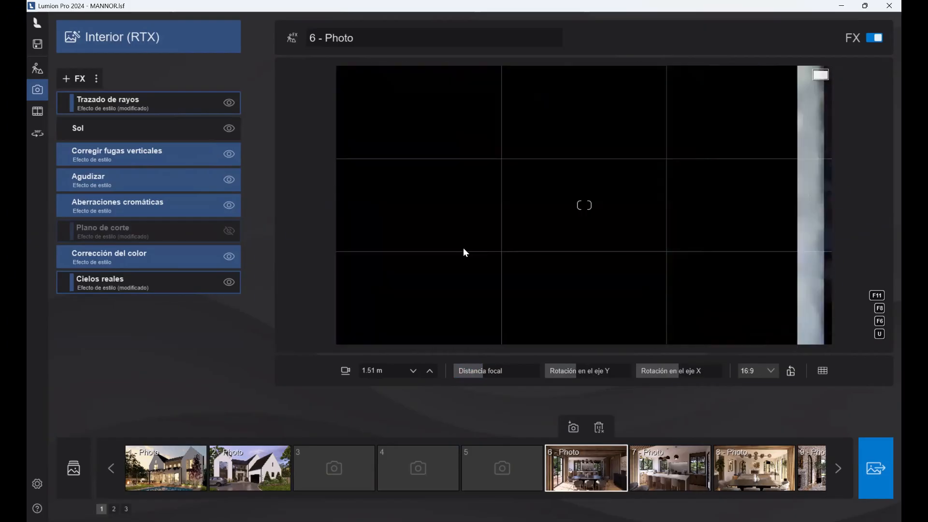
{"action": "key", "text": "d"}
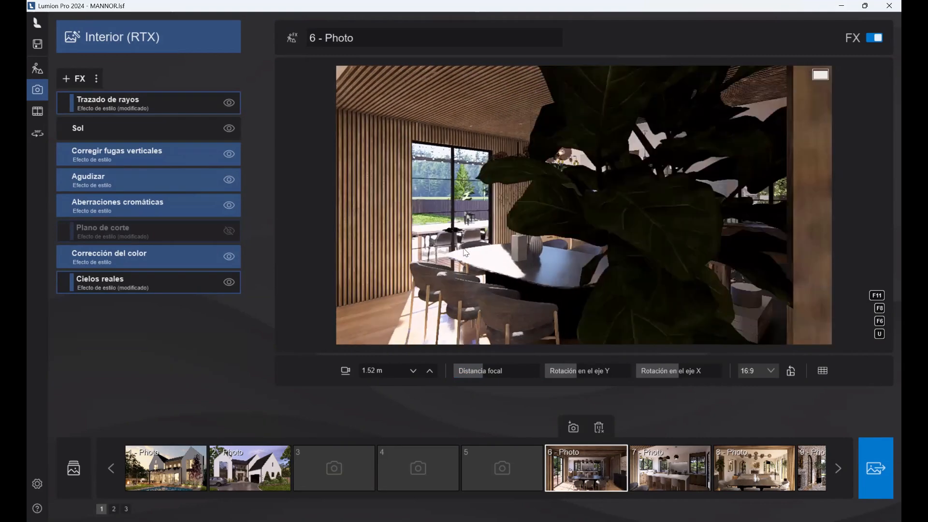
{"action": "key", "text": "d"}
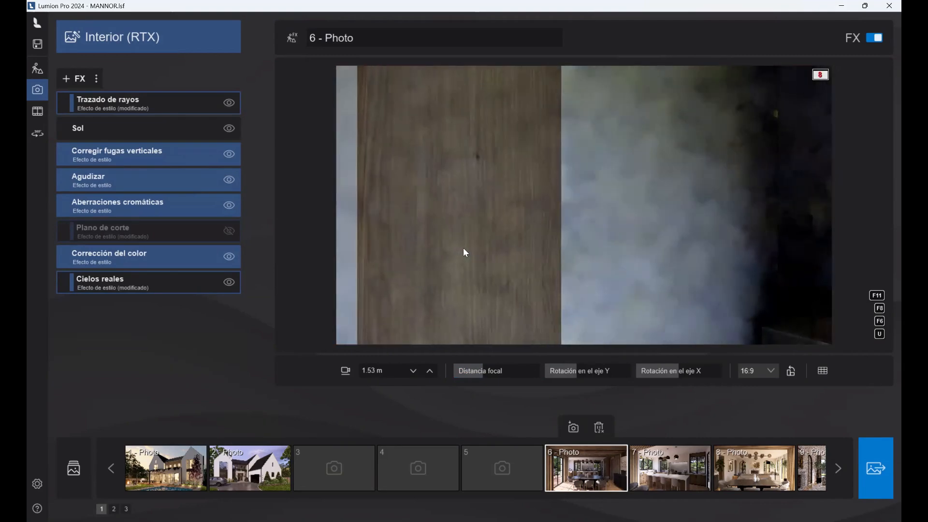
Reposition the 6 - Photo camera for an angled view over the dining table toward the kitchen island, and back it away.
{"action": "key", "text": "a"}
{"action": "key", "text": "a"}
{"action": "key", "text": "d"}
{"action": "key", "text": "w"}
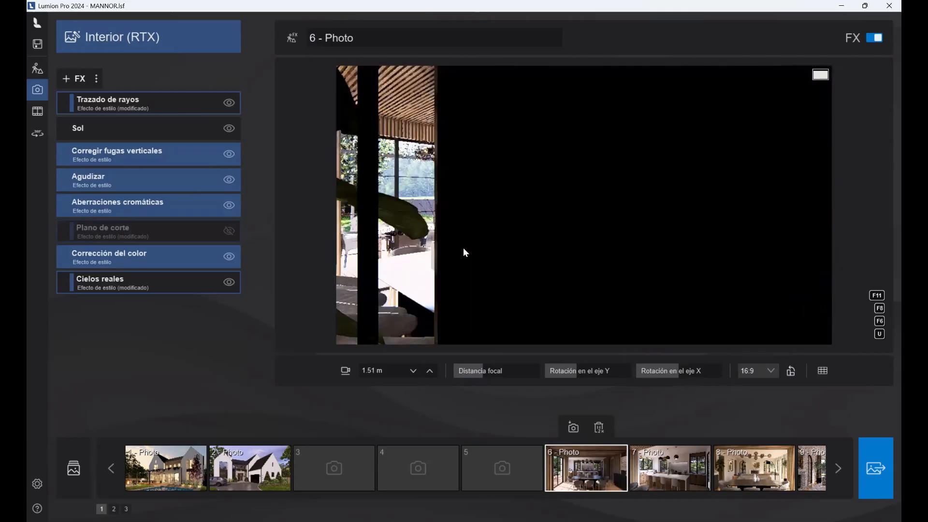
{"action": "key", "text": "w"}
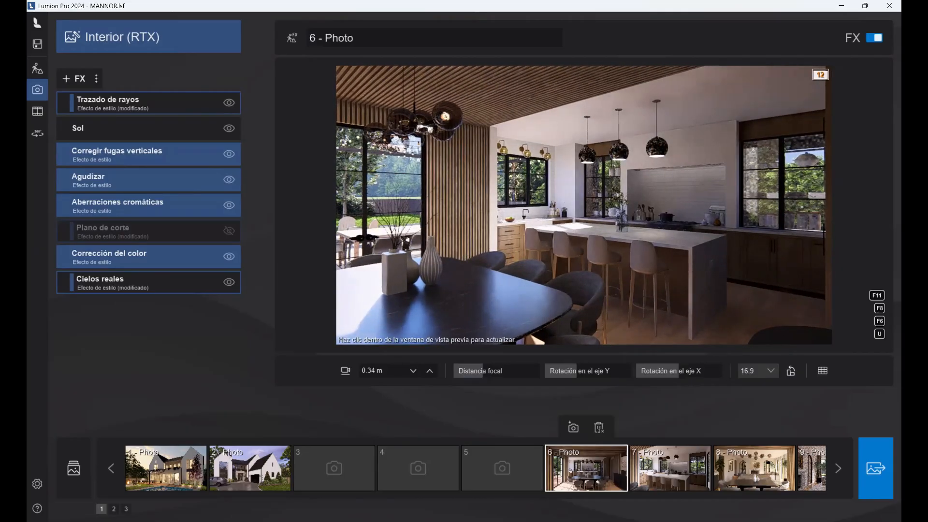
{"action": "key", "text": "s"}
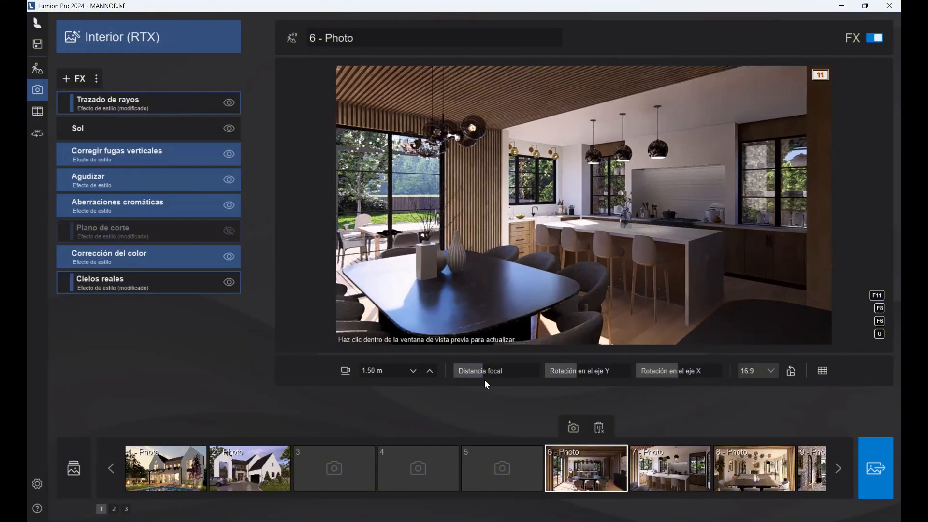
{"action": "scroll", "coordinate": [484, 205], "scroll_direction": "down", "scroll_amount": 3}
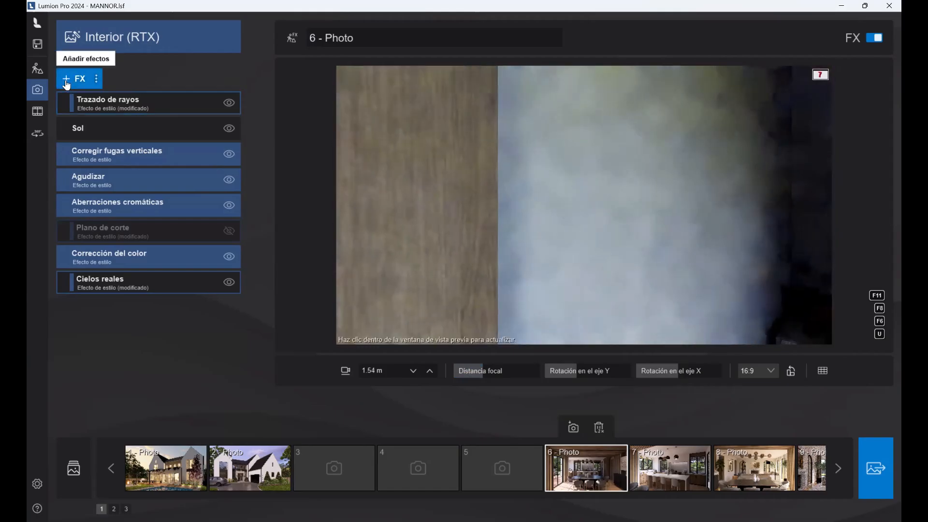
Open the Plano de corte effect for 6 - Photo and set its clipping plane distance to 3.34 m.
{"action": "left_click", "coordinate": [67, 85]}
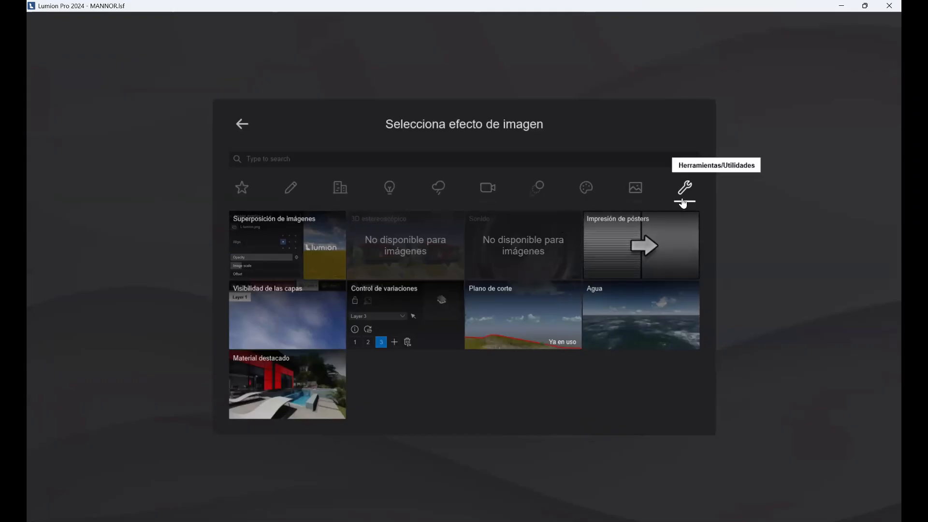
{"action": "left_click", "coordinate": [537, 324]}
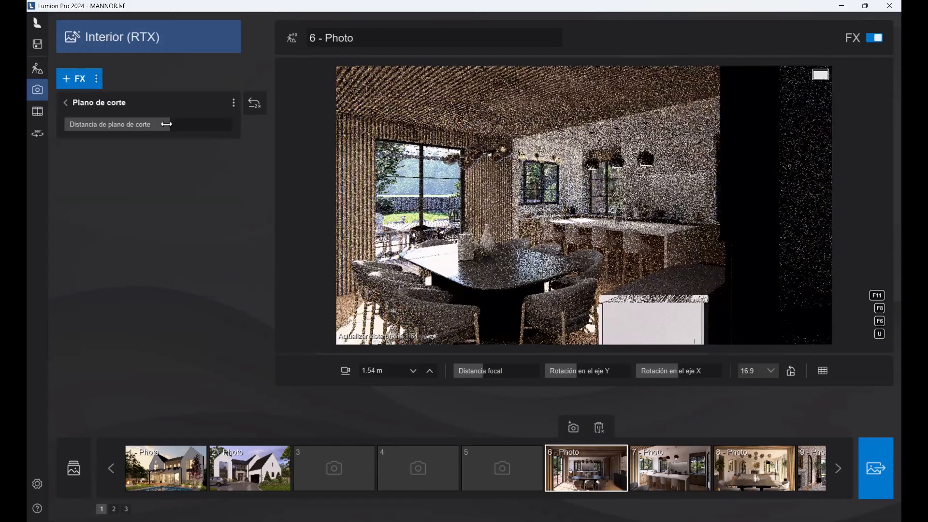
{"action": "left_click_drag", "start_coordinate": [166, 124], "coordinate": [192, 129]}
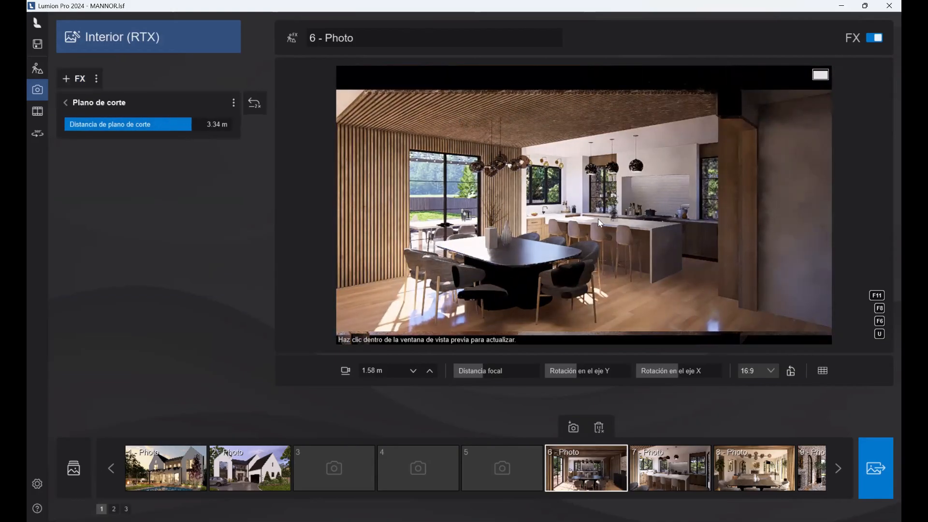
Re-aim the camera with a slightly longer focal length and set the Plano de corte distance to 2.84 m.
{"action": "mouse_move", "coordinate": [600, 222]}
{"action": "right_mouse_down"}
{"action": "mouse_move", "coordinate": [586, 217]}
{"action": "mouse_move", "coordinate": [588, 232]}
{"action": "right_mouse_up"}
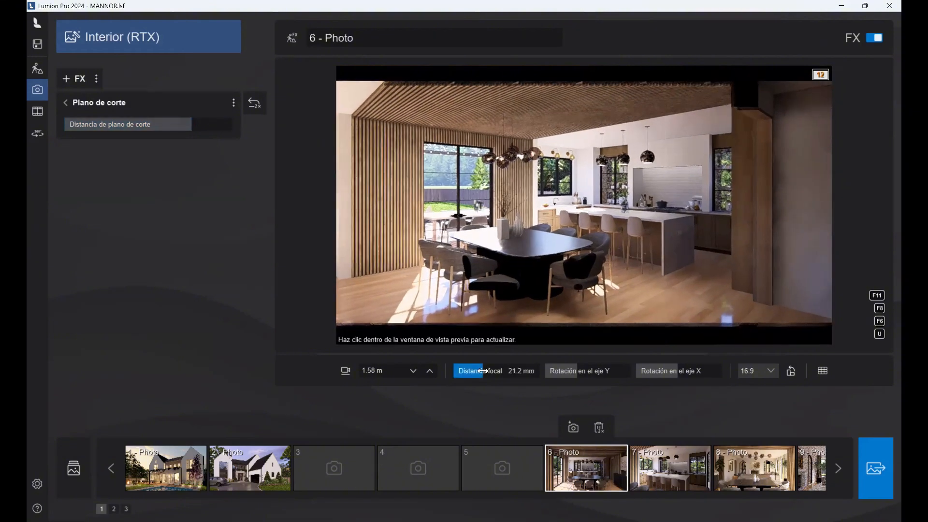
{"action": "left_click_drag", "start_coordinate": [482, 370], "coordinate": [486, 371]}
{"action": "mouse_move", "coordinate": [540, 267]}
{"action": "right_mouse_down"}
{"action": "mouse_move", "coordinate": [539, 247]}
{"action": "mouse_move", "coordinate": [536, 273]}
{"action": "right_mouse_up"}
{"action": "left_click_drag", "start_coordinate": [192, 124], "coordinate": [186, 124]}
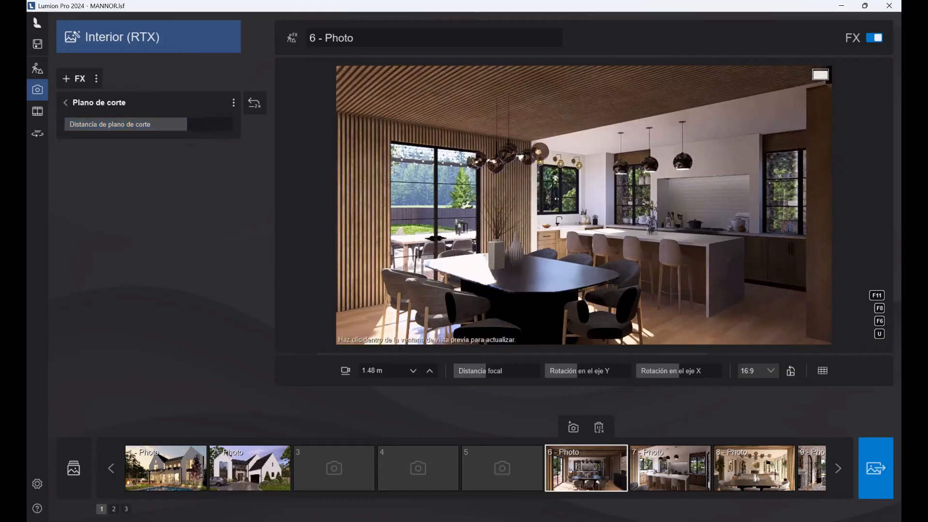
{"action": "left_click", "coordinate": [627, 219]}
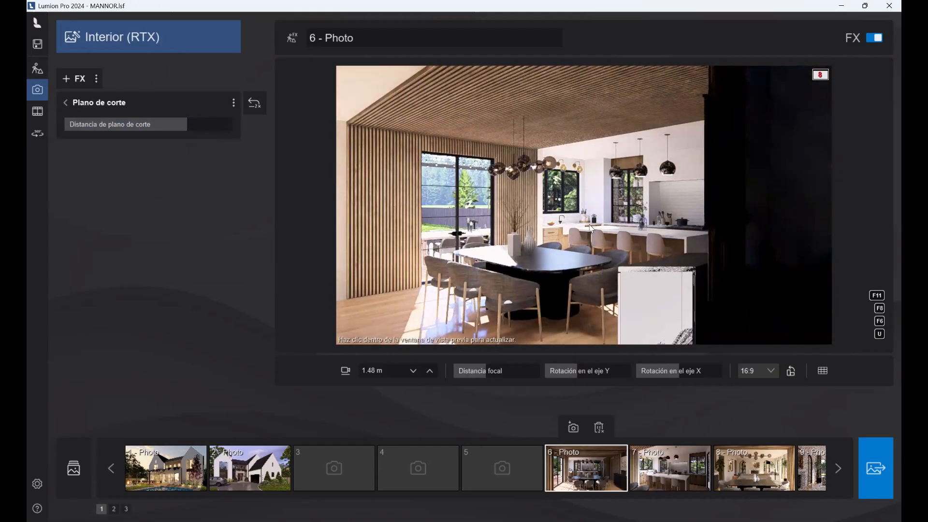
Shorten the Plano de corte distance and shift the camera sideways to try other dining room views around the plant and sofa.
{"action": "key", "text": "a"}
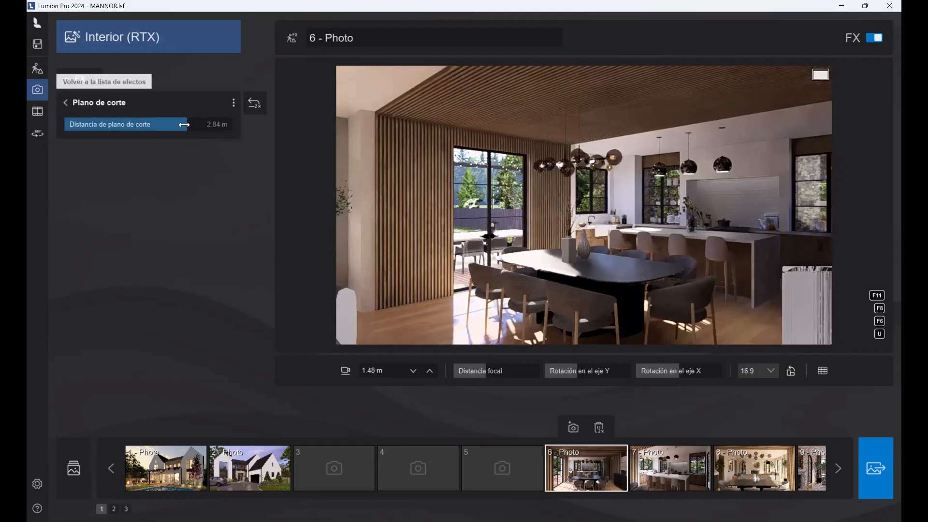
{"action": "left_click_drag", "start_coordinate": [138, 117], "coordinate": [158, 116]}
{"action": "key", "text": "d"}
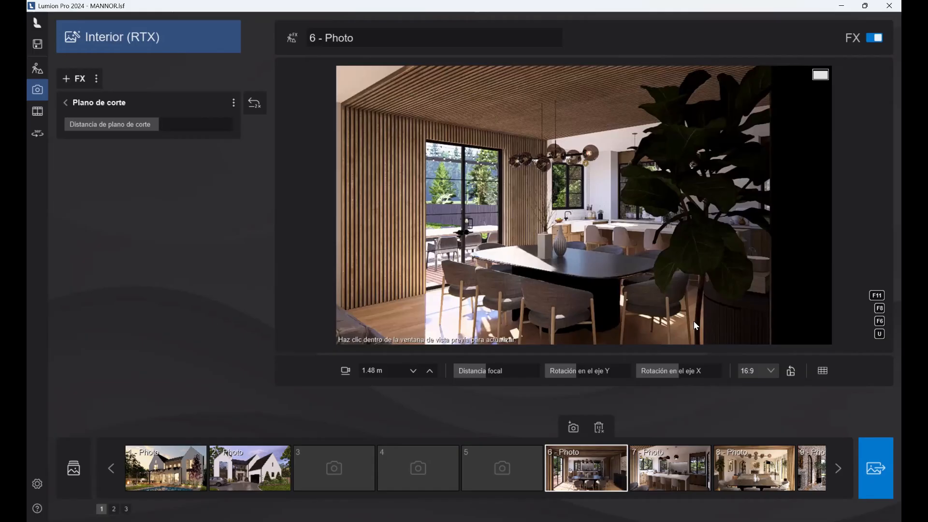
{"action": "key", "text": "a"}
{"action": "key", "text": "a"}
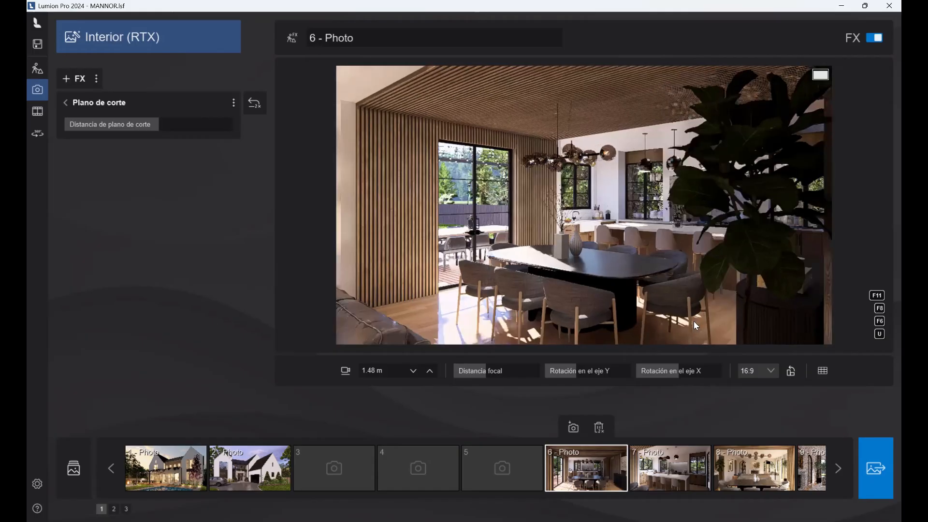
{"action": "key", "text": "a"}
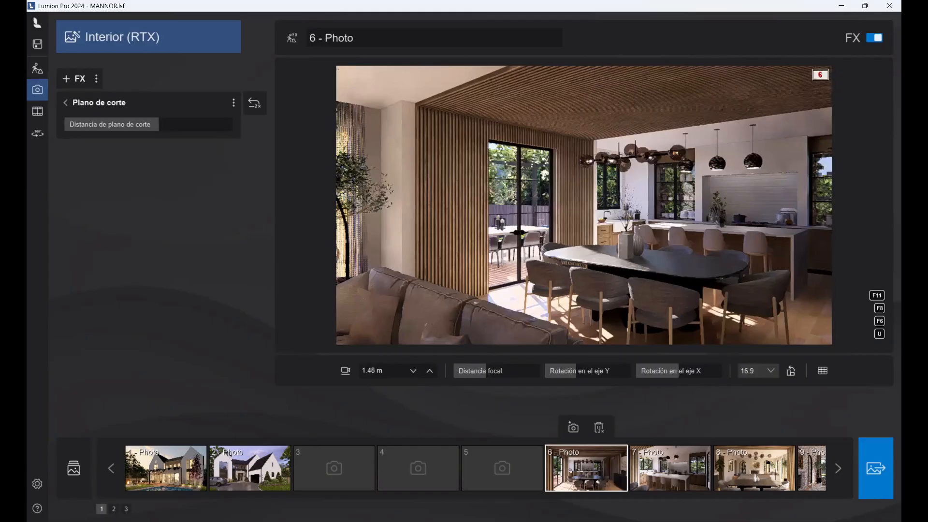
{"action": "key", "text": "d"}
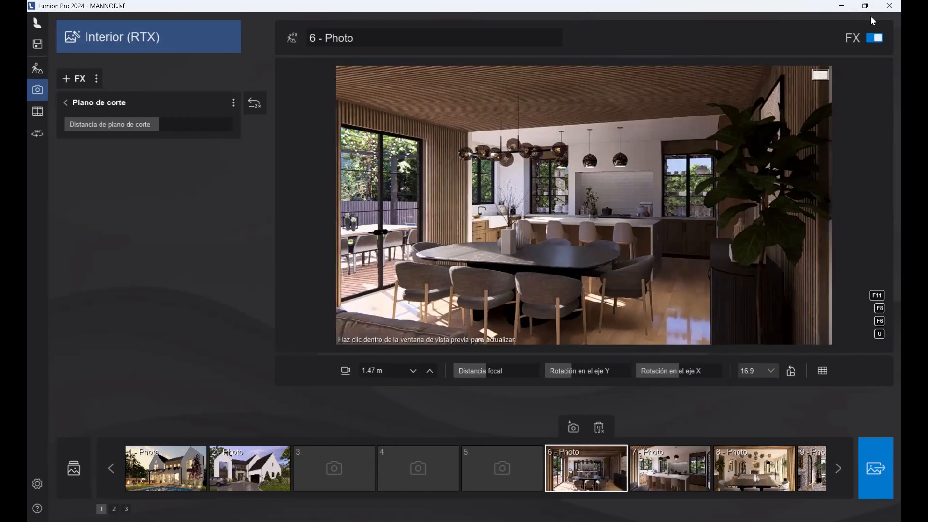
Recall the saved views of 2 - Photo and 6 - Photo, and look around the living room in Build mode.
{"action": "left_click", "coordinate": [234, 476]}
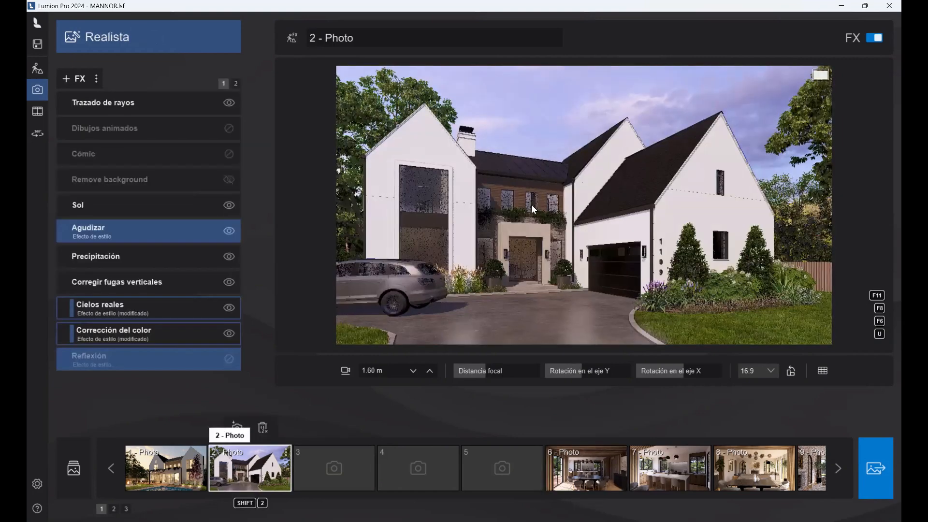
{"action": "left_click", "coordinate": [615, 483]}
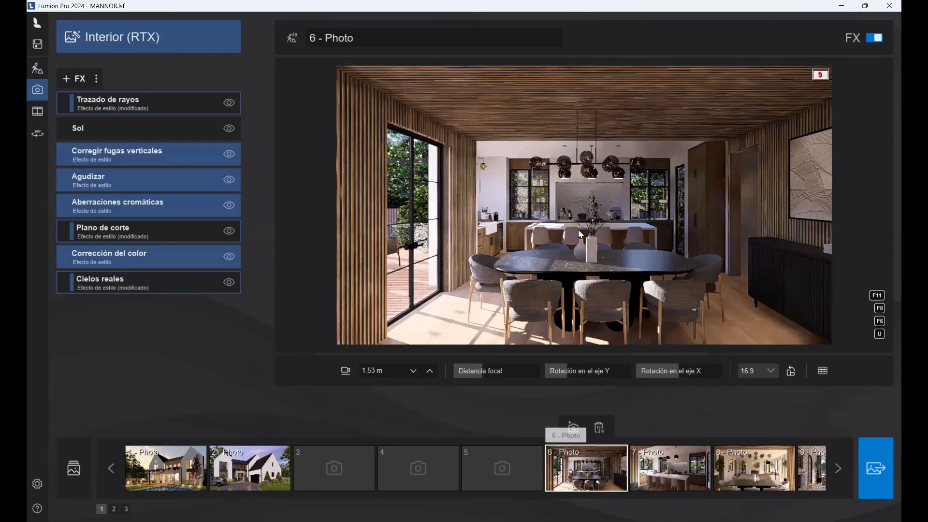
{"action": "left_click", "coordinate": [32, 73]}
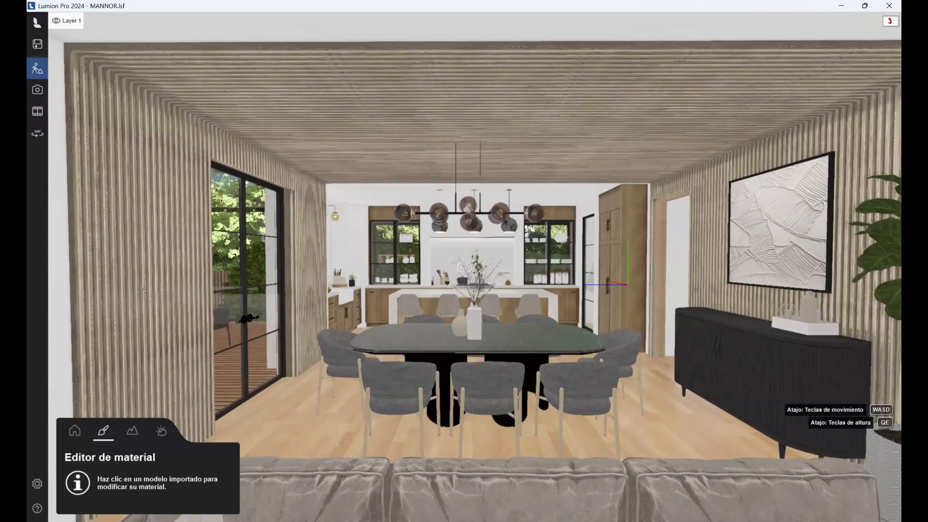
{"action": "right_click_drag", "start_coordinate": [563, 270], "coordinate": [251, 270]}
{"action": "key", "text": "s"}
{"action": "key", "text": "a"}
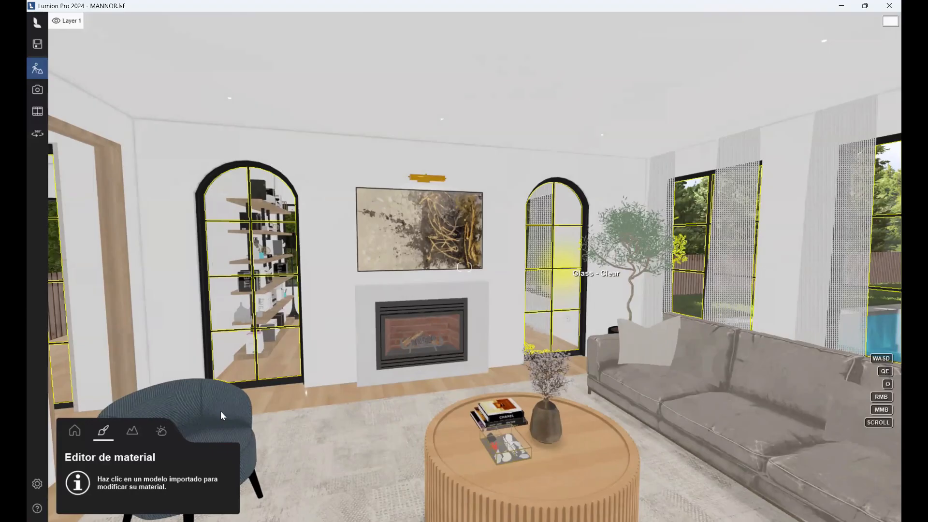
Look over the living room's Lamp05 ceiling spotlights in Build mode, selecting a group of them near the fireplace wall.
{"action": "key", "text": "Escape"}
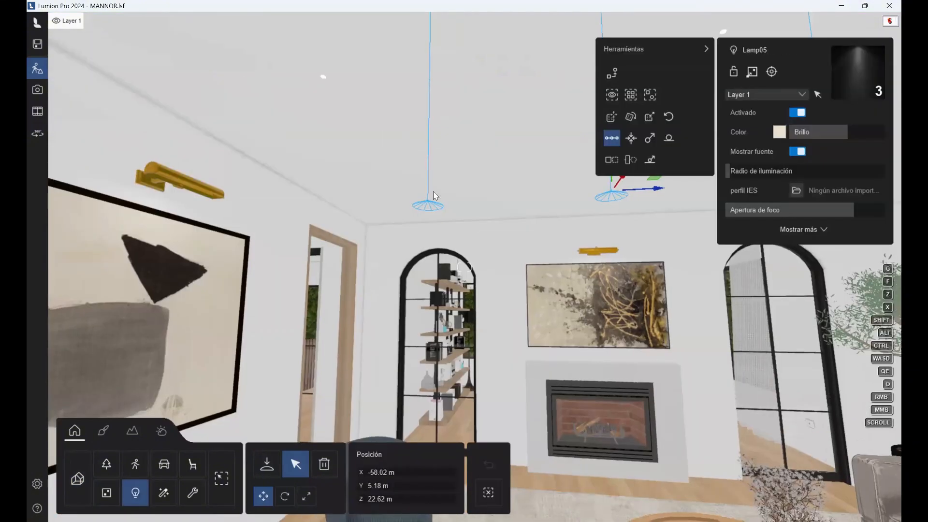
{"action": "right_click_drag", "start_coordinate": [432, 192], "coordinate": [272, 156]}
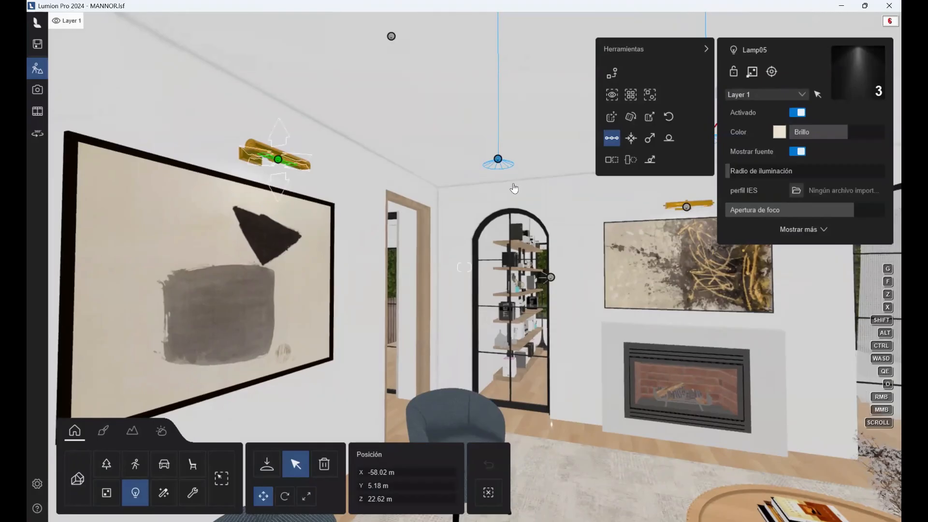
{"action": "right_click_drag", "start_coordinate": [503, 160], "coordinate": [686, 212]}
{"action": "right_click_drag", "start_coordinate": [464, 267], "coordinate": [225, 174]}
{"action": "key", "text": "s"}
{"action": "key", "text": "w"}
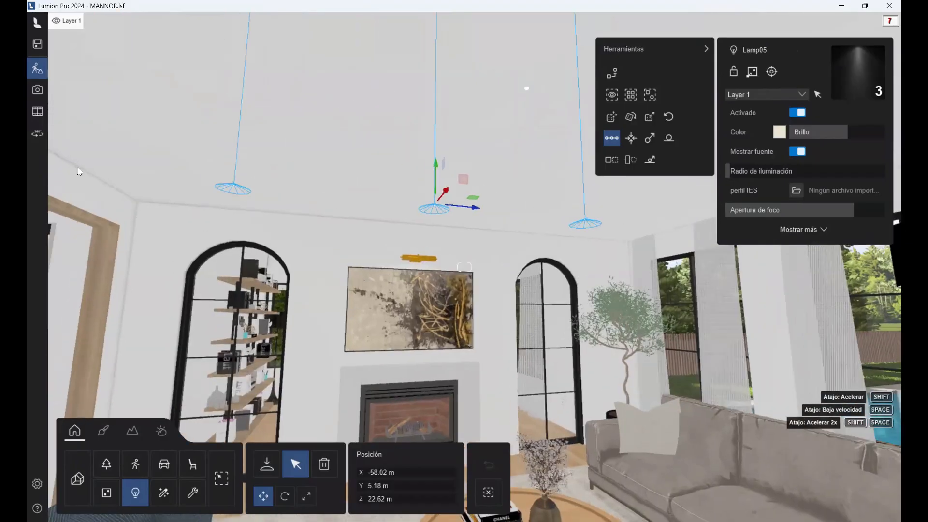
{"action": "left_click_drag", "start_coordinate": [222, 136], "coordinate": [472, 224], "text": "ctrl"}
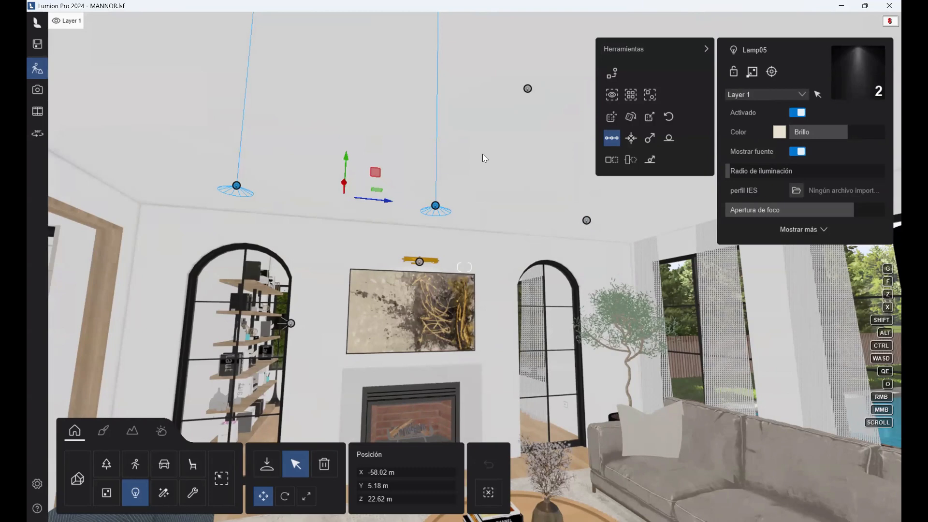
Open 7 - Photo in Photo mode, adjust its Plano de corte distance so the island stools appear whole, and refresh the preview.
{"action": "left_click", "coordinate": [43, 92]}
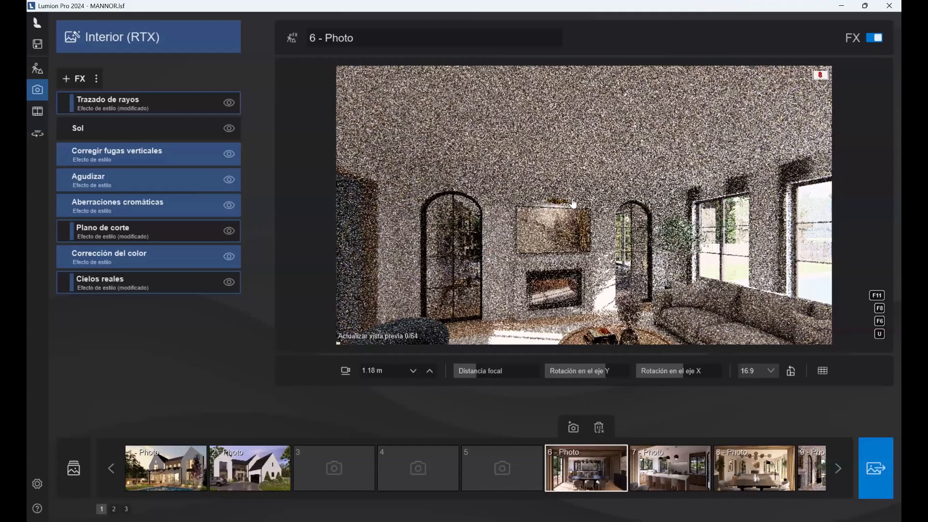
{"action": "key", "text": "shift+7"}
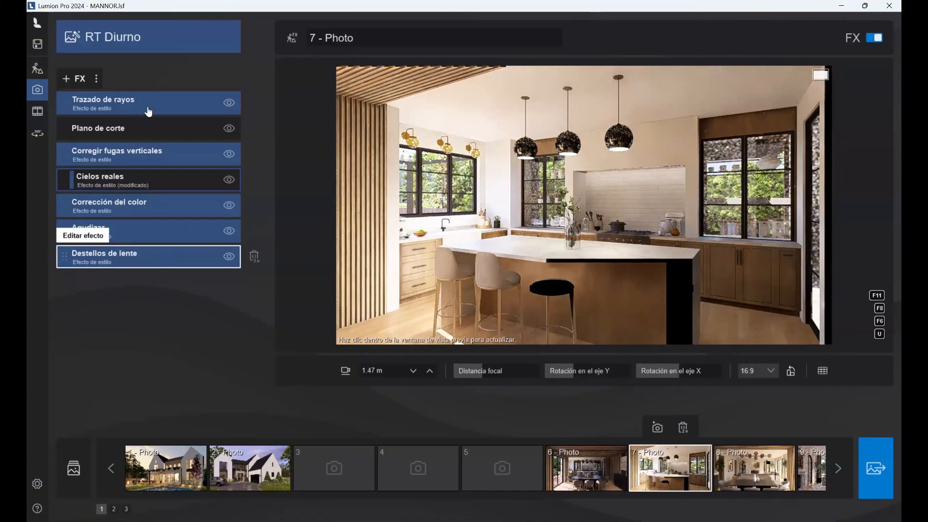
{"action": "left_click", "coordinate": [213, 128]}
{"action": "left_click_drag", "start_coordinate": [187, 122], "coordinate": [161, 124]}
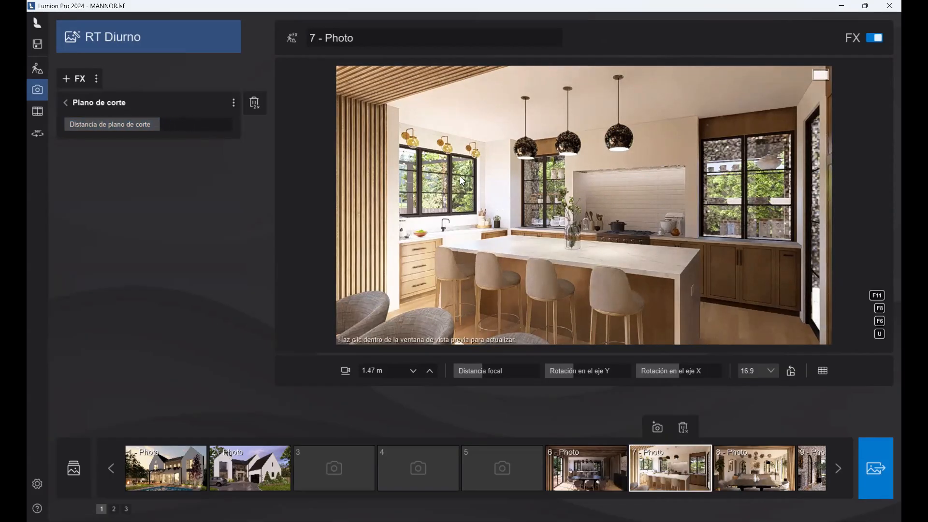
{"action": "left_click", "coordinate": [505, 160]}
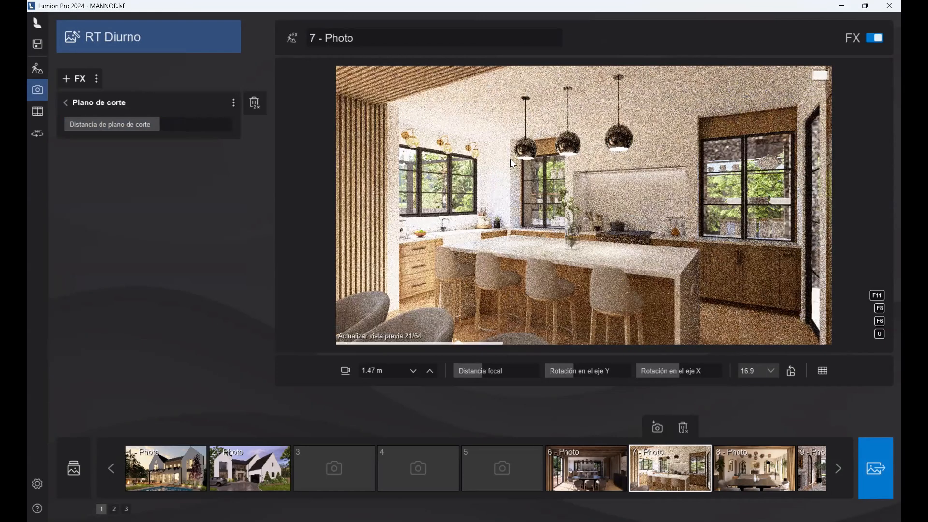
{"action": "left_click", "coordinate": [66, 103]}
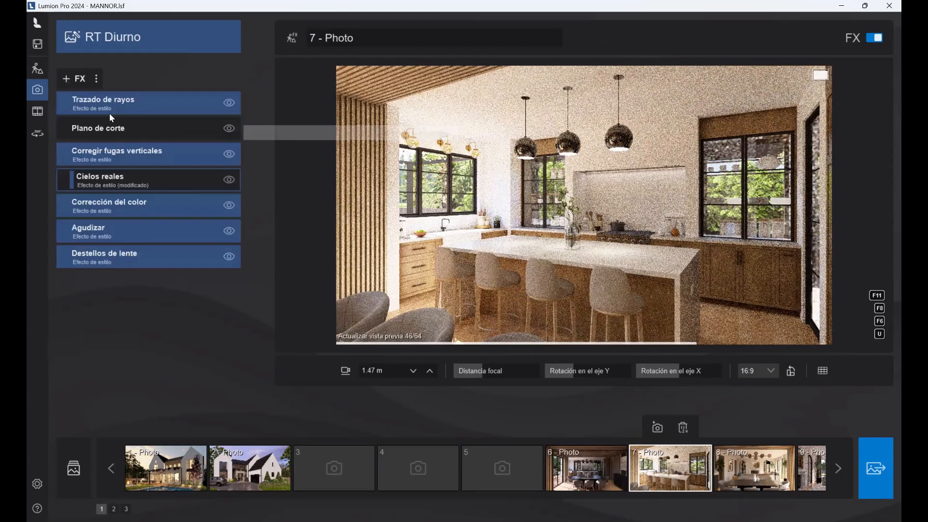
Raise the Rebotes and set Muestras to 384 in 7 - Photo's Trazado de rayos effect, and refresh the preview.
{"action": "left_click", "coordinate": [168, 103]}
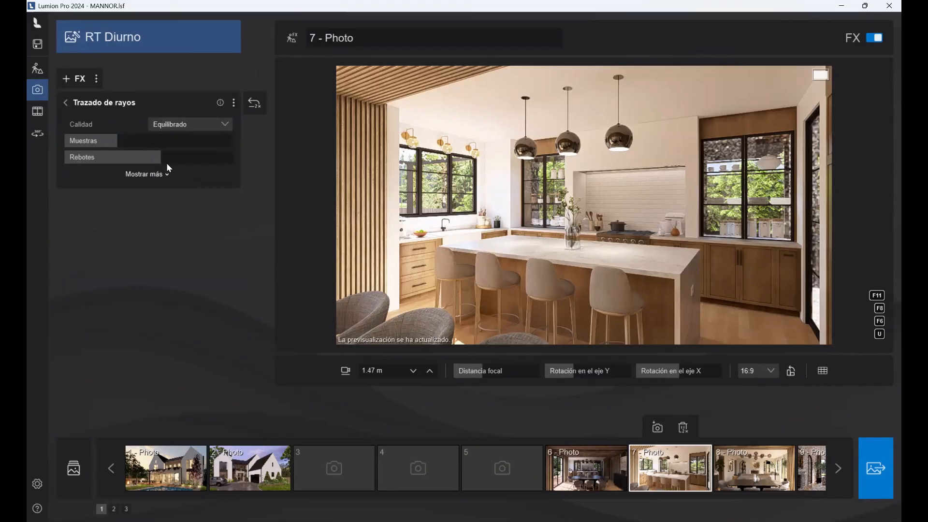
{"action": "left_click_drag", "start_coordinate": [166, 158], "coordinate": [197, 157]}
{"action": "left_click_drag", "start_coordinate": [119, 143], "coordinate": [161, 143]}
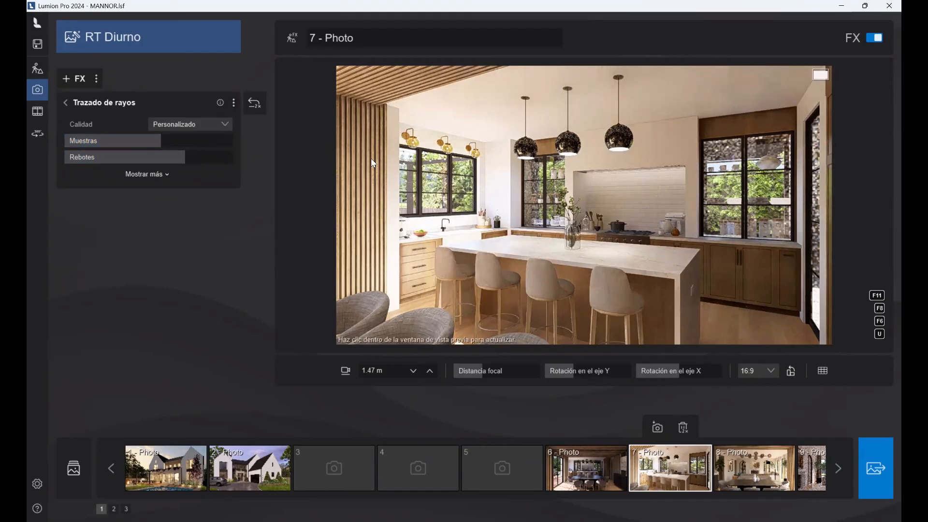
{"action": "left_click", "coordinate": [654, 199]}
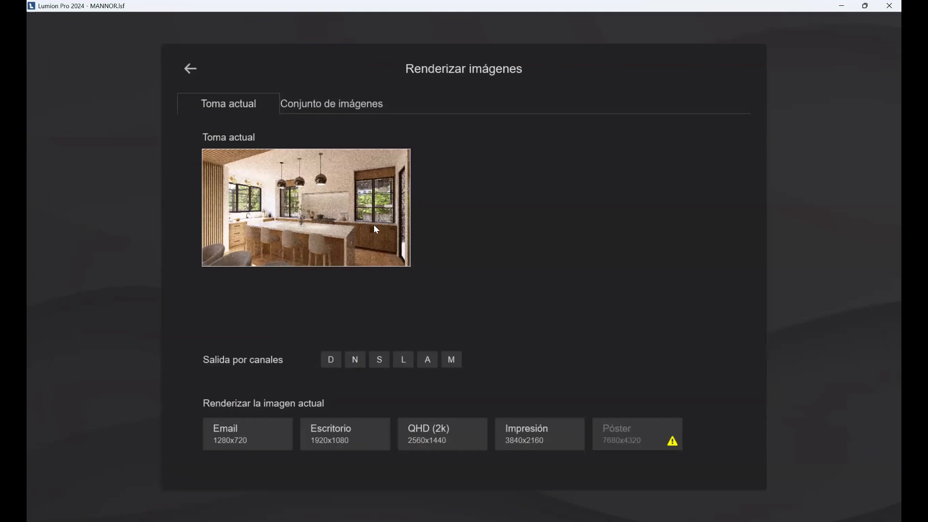
Review the Conjunto de imágenes render options by toggling 1 - Photo and 2 - Photo off and on, and return to Toma actual.
{"action": "left_click", "coordinate": [320, 108]}
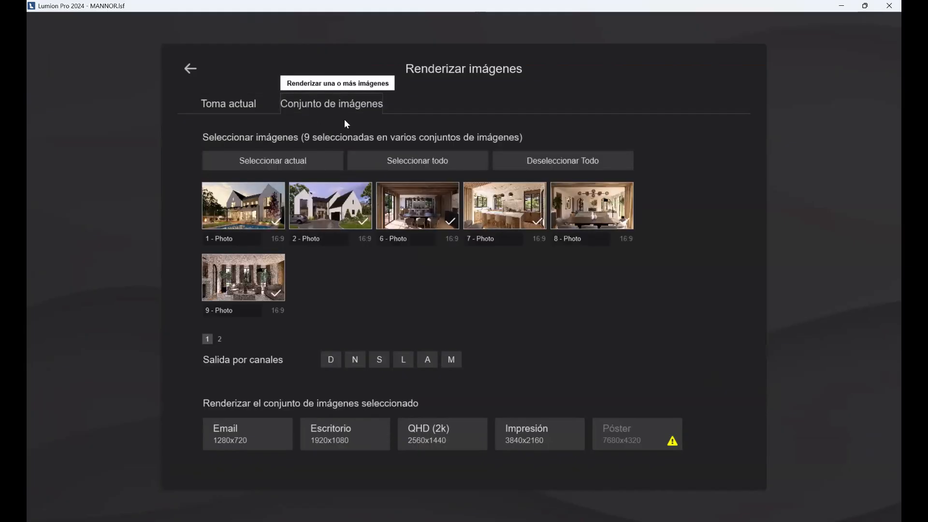
{"action": "left_click", "coordinate": [274, 222]}
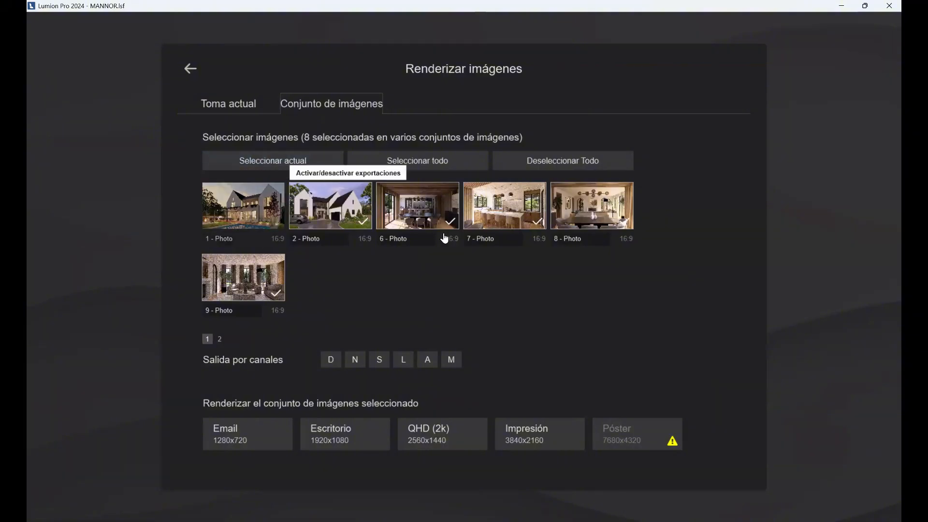
{"action": "left_click", "coordinate": [363, 220]}
{"action": "left_click", "coordinate": [314, 222]}
{"action": "left_click", "coordinate": [273, 218]}
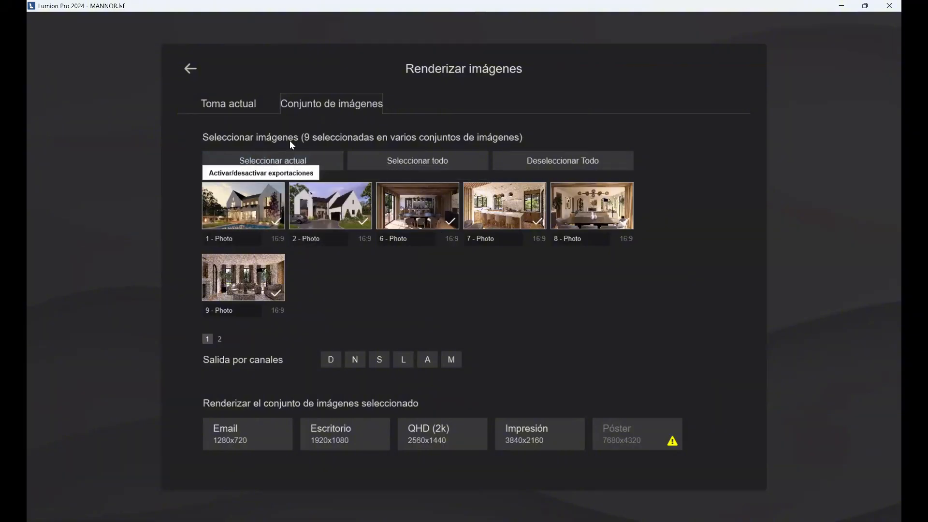
{"action": "left_click", "coordinate": [233, 101]}
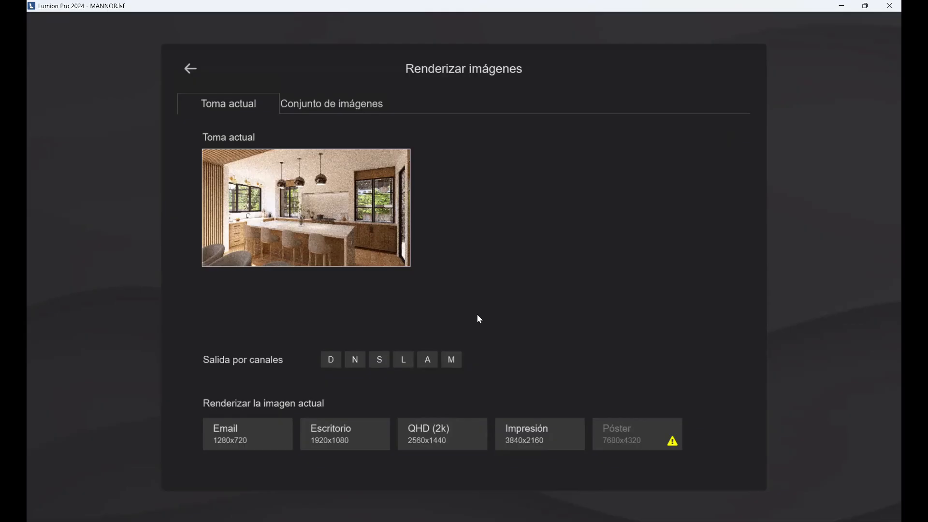
Start rendering the current kitchen shot in QHD (2k) as a JPG named wt, and cancel the render.
{"action": "left_click", "coordinate": [446, 438]}
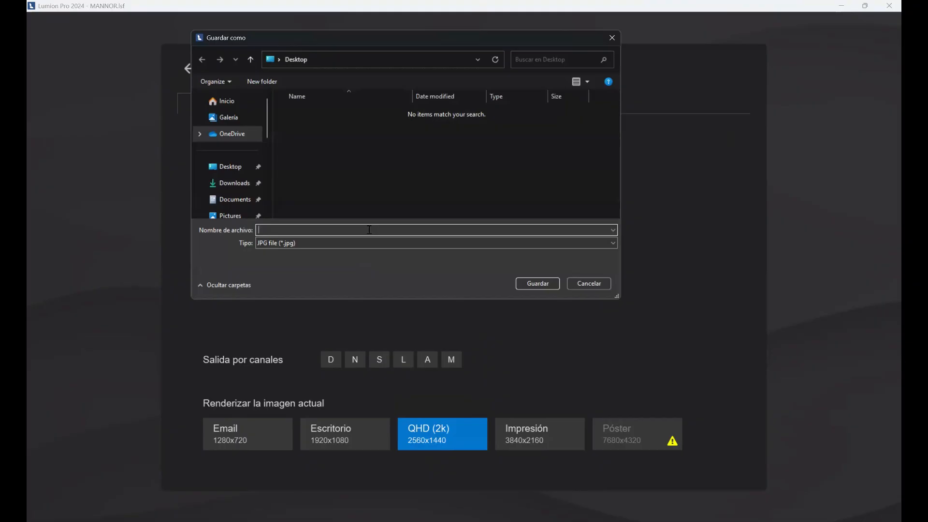
{"action": "type", "text": "wt"}
{"action": "left_click", "coordinate": [538, 286]}
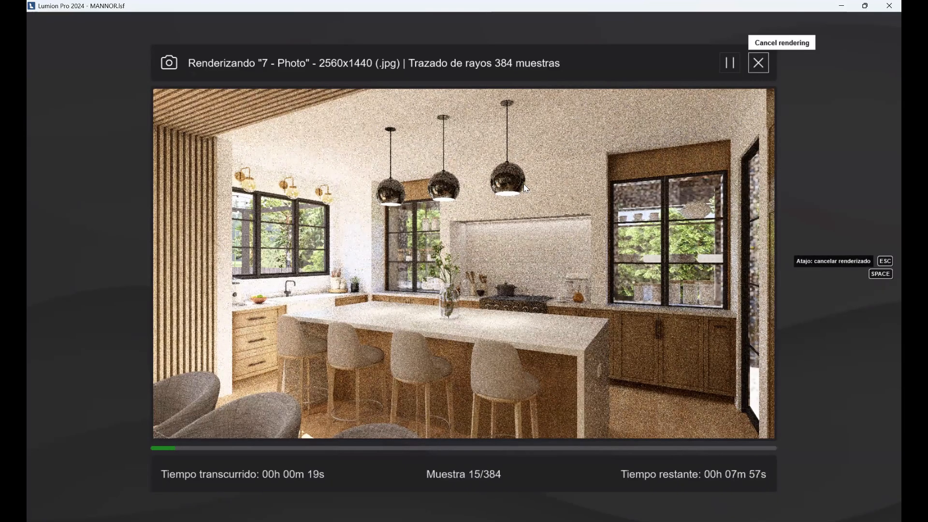
{"action": "left_click", "coordinate": [758, 63]}
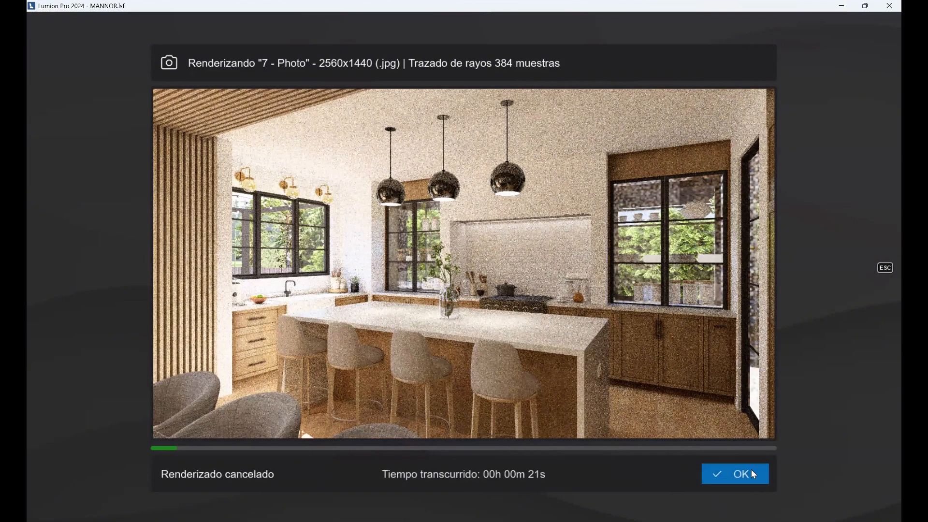
{"action": "left_click", "coordinate": [754, 475]}
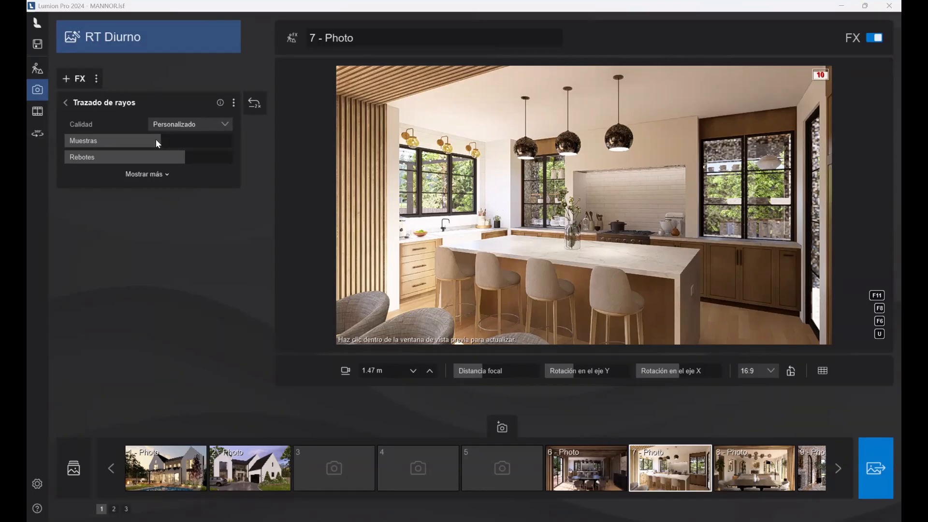
Lower the Trazado de rayos settings of 7 - Photo to 4 Rebotes and 96 Muestras.
{"action": "left_click", "coordinate": [141, 157]}
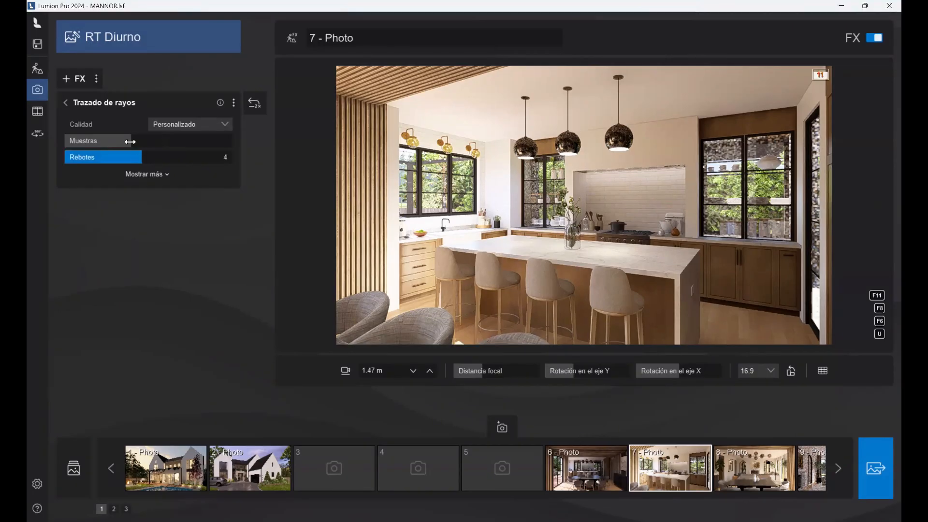
{"action": "left_click", "coordinate": [116, 135]}
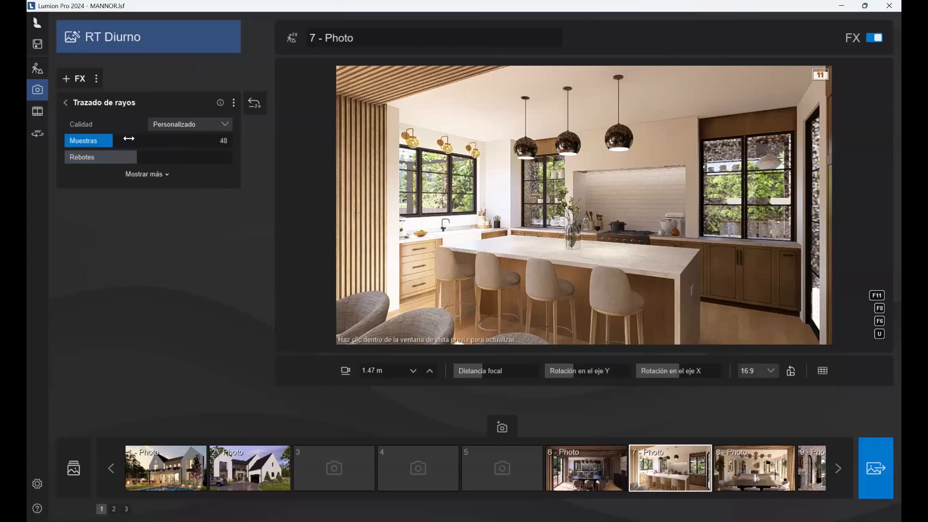
{"action": "left_click", "coordinate": [129, 138]}
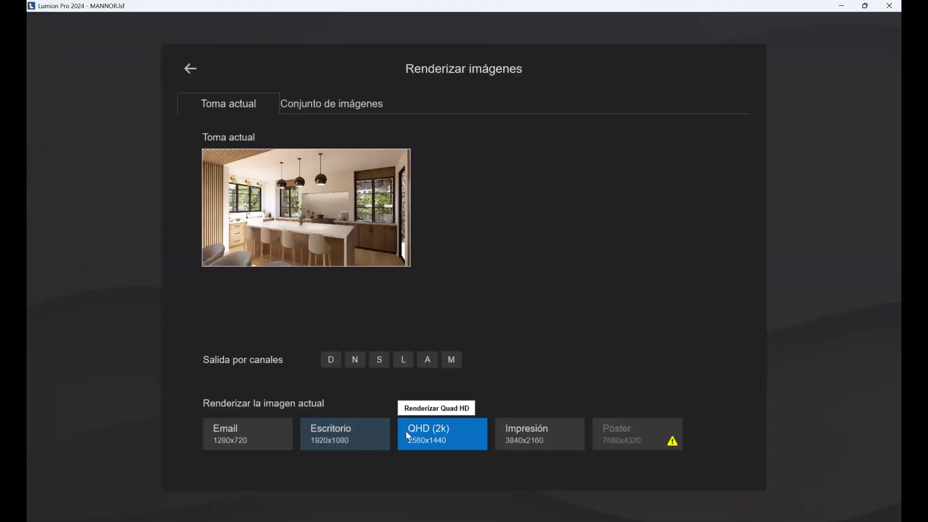
Render the current kitchen shot in QHD (2k) to the Desktop as a JPG named wt, and open its output folder.
{"action": "left_click", "coordinate": [406, 435]}
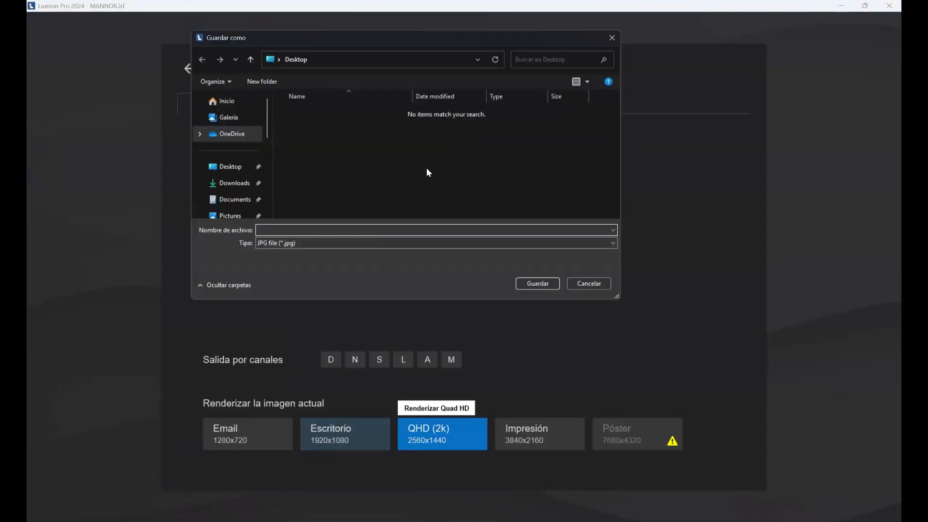
{"action": "type", "text": "wt"}
{"action": "key", "text": "Return"}
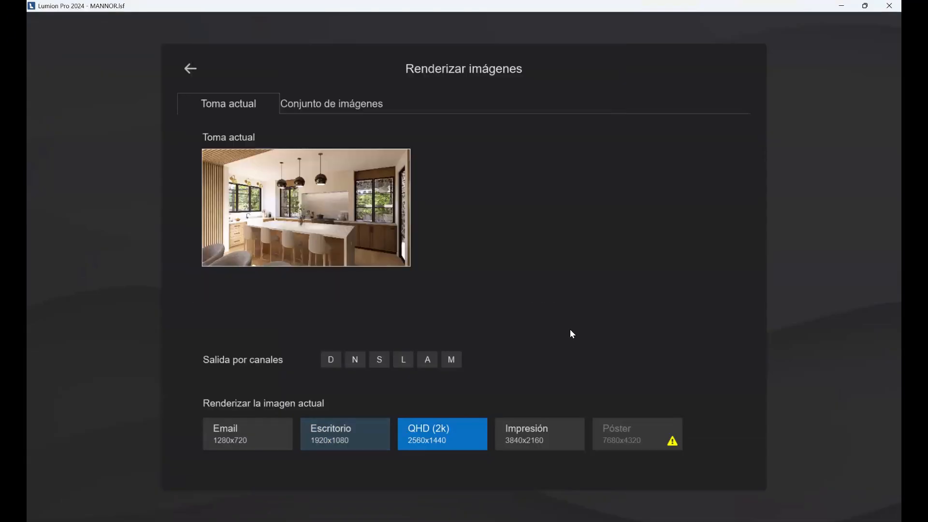
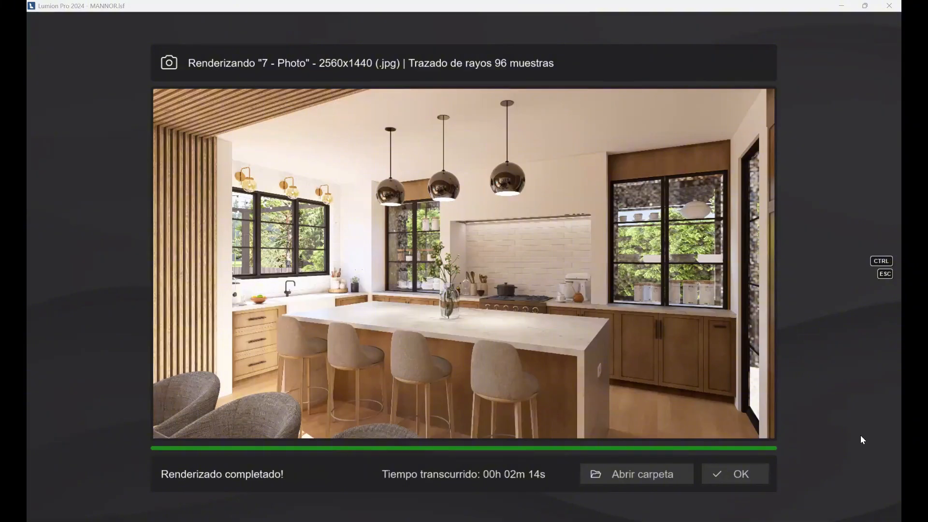
{"action": "left_click", "coordinate": [685, 478]}
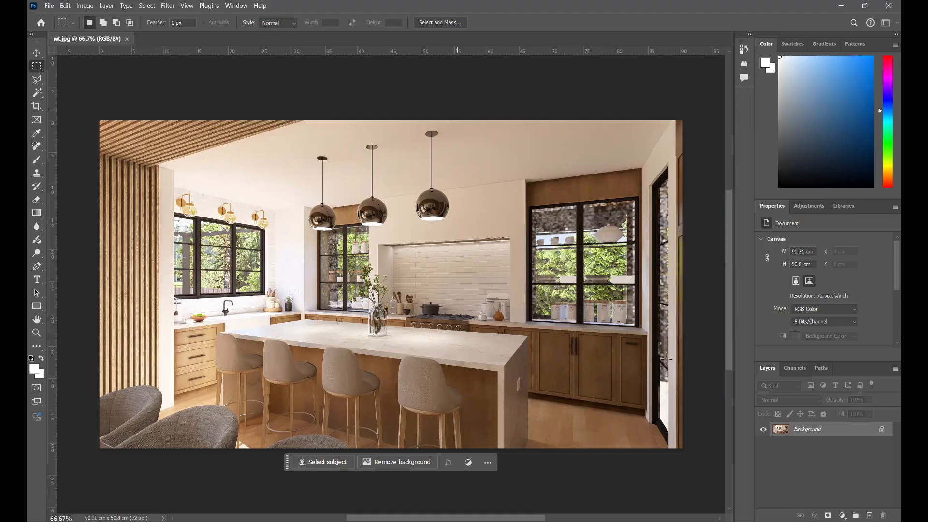
In Photoshop, unlock the Background layer of wt.jpg and convert a duplicate of it to a Smart Object.
{"action": "left_click", "coordinate": [881, 429]}
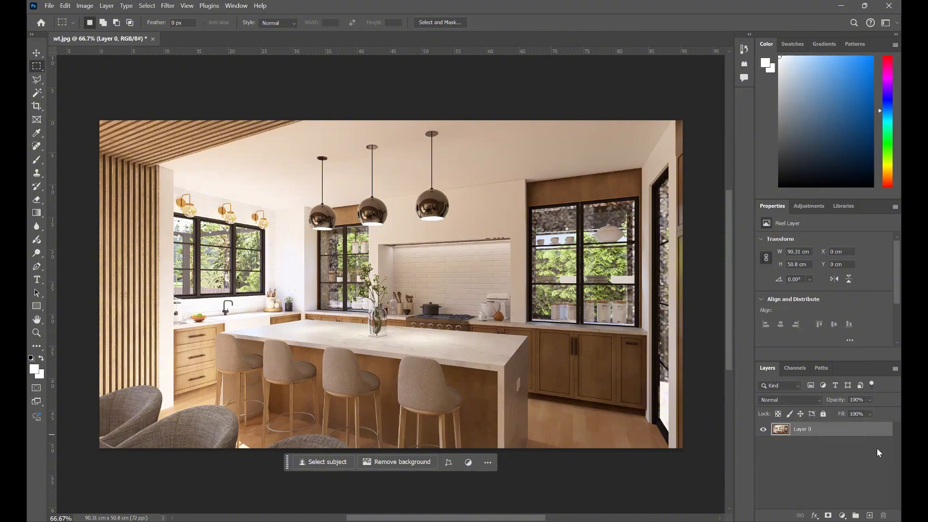
{"action": "key", "text": "ctrl+l"}
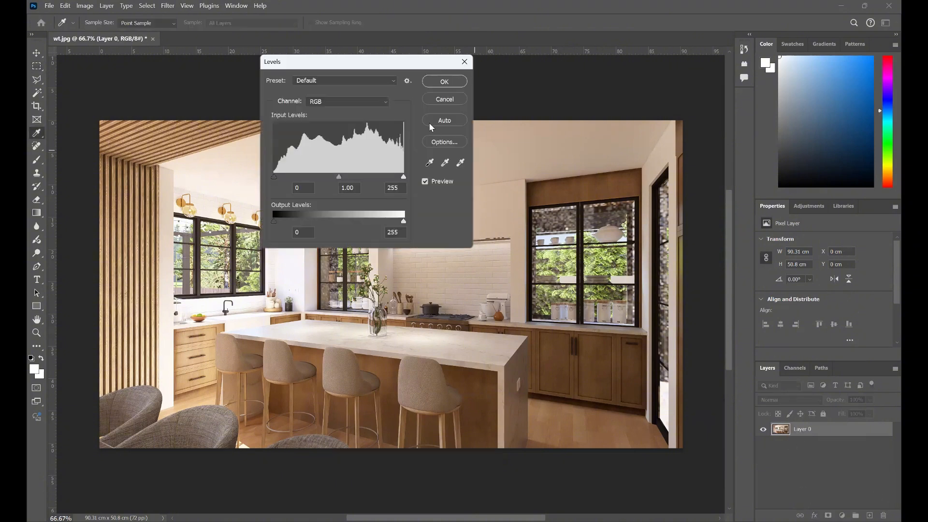
{"action": "left_click", "coordinate": [445, 98]}
{"action": "key", "text": "m"}
{"action": "key", "text": "ctrl+j"}
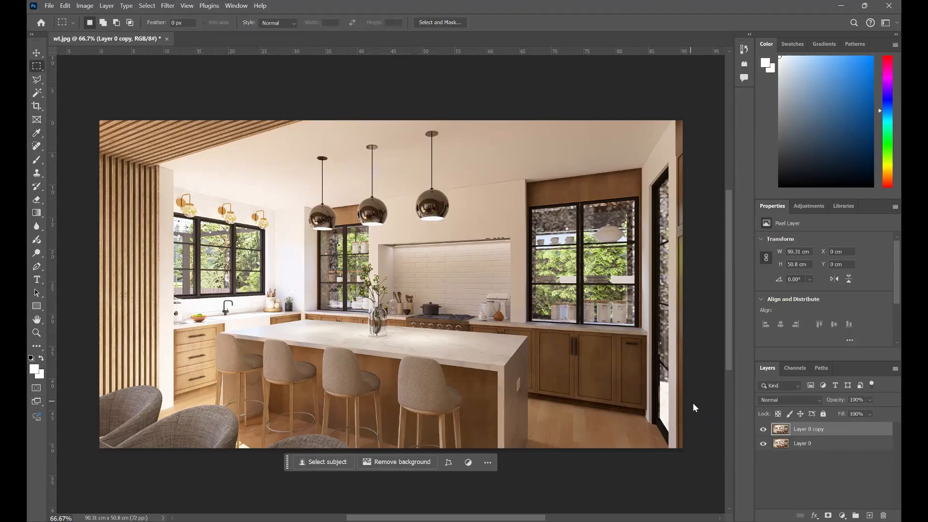
{"action": "right_click", "coordinate": [810, 426]}
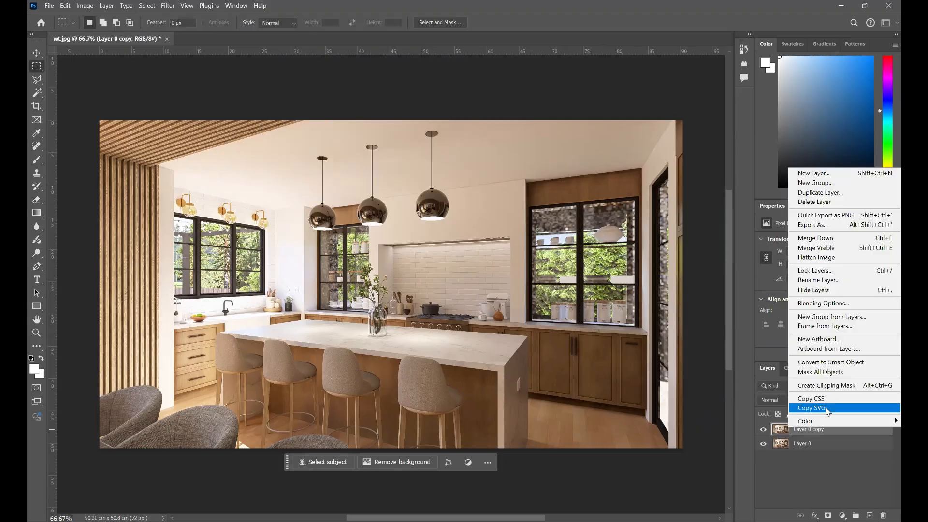
{"action": "left_click", "coordinate": [841, 363]}
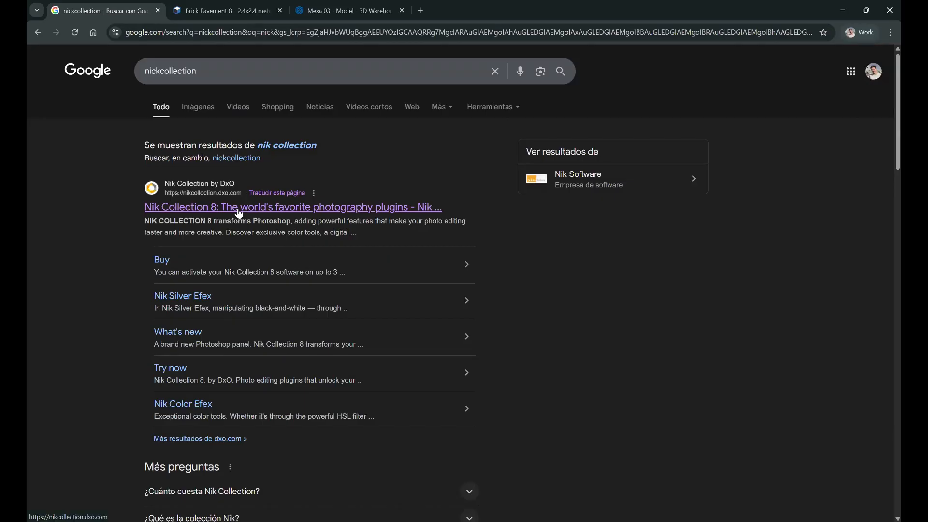
Open the Nik Collection website, and in Photoshop start Color Efex Pro 4 on Layer 0 copy with the Detail Extractor filter.
{"action": "left_click", "coordinate": [238, 213]}
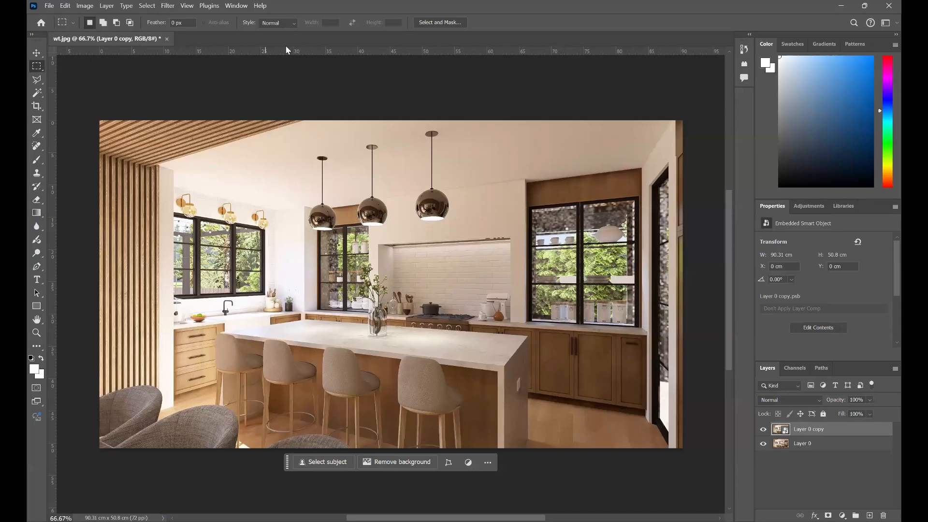
{"action": "left_click", "coordinate": [167, 5]}
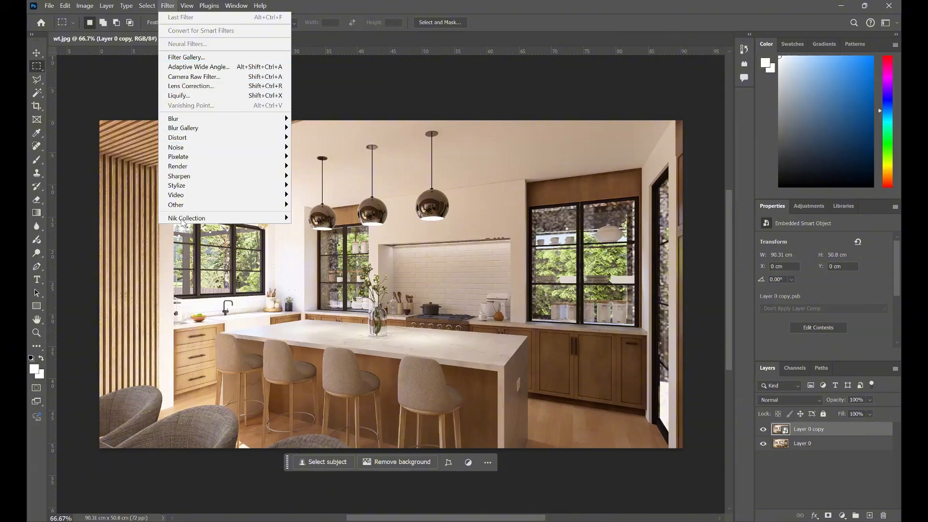
{"action": "mouse_move", "coordinate": [182, 219]}
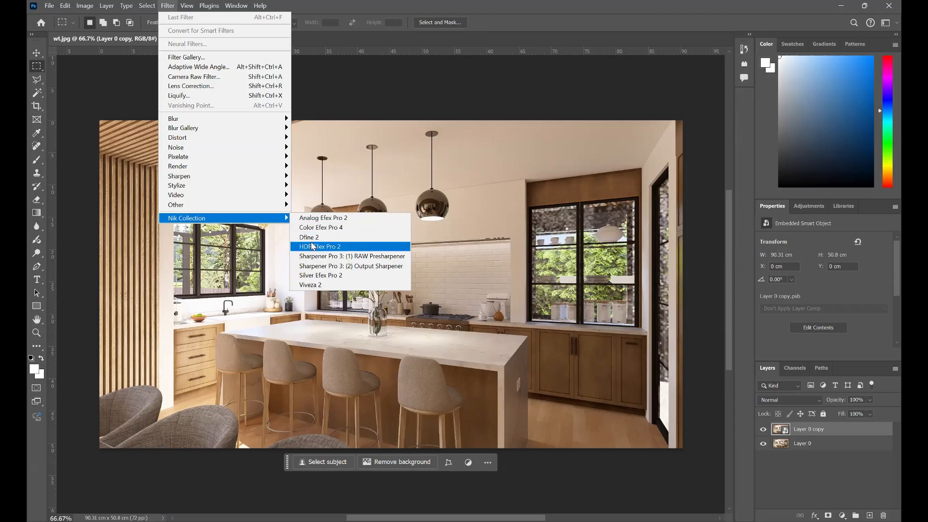
{"action": "left_click", "coordinate": [349, 233]}
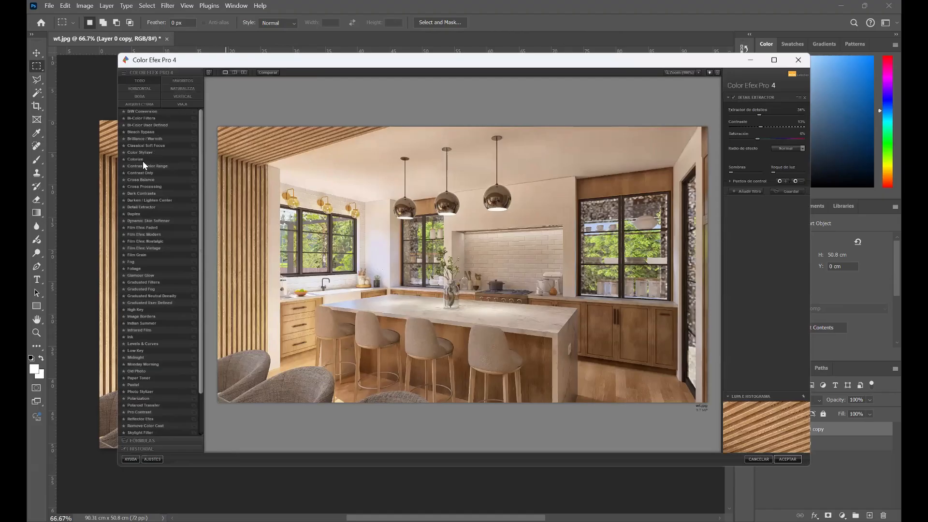
{"action": "left_click", "coordinate": [140, 208]}
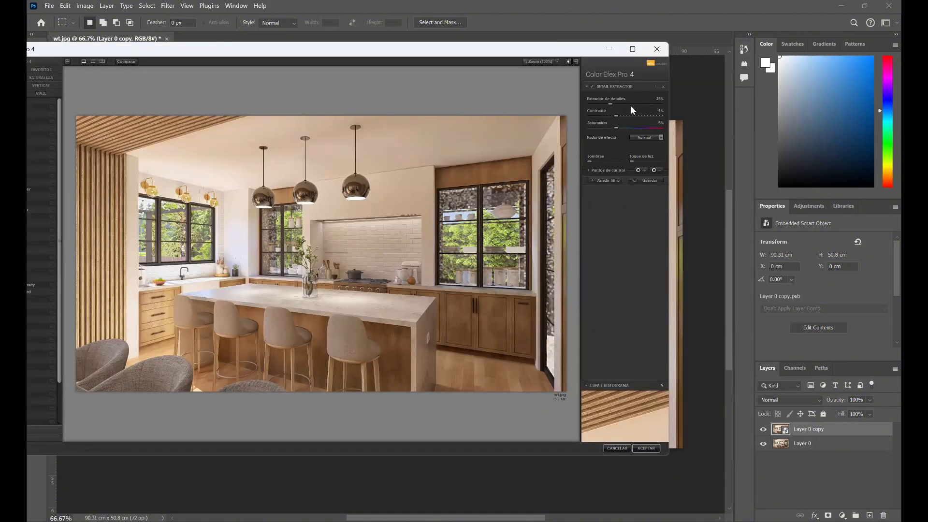
Try a stronger Extractor de detalles, return it to about 26%, lower Contraste, and apply Detail Extractor to the smart object.
{"action": "left_click", "coordinate": [638, 103]}
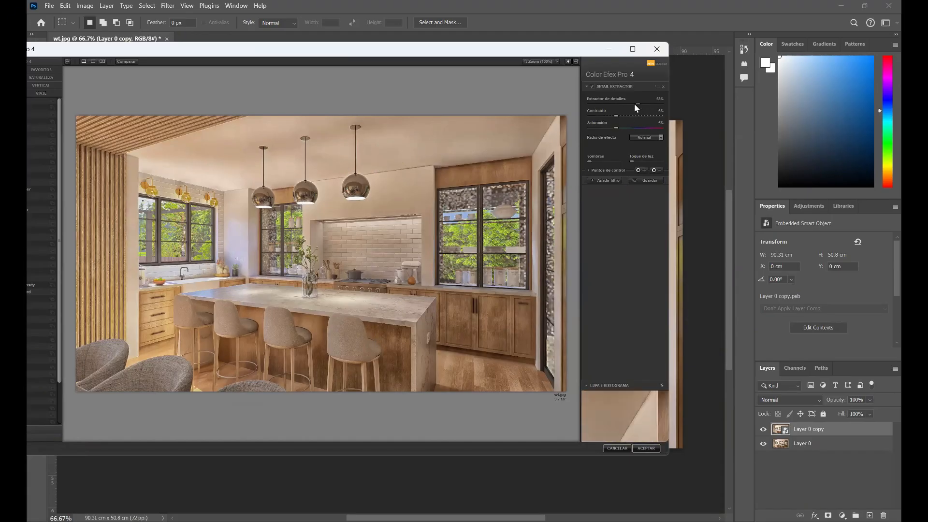
{"action": "left_click", "coordinate": [608, 101]}
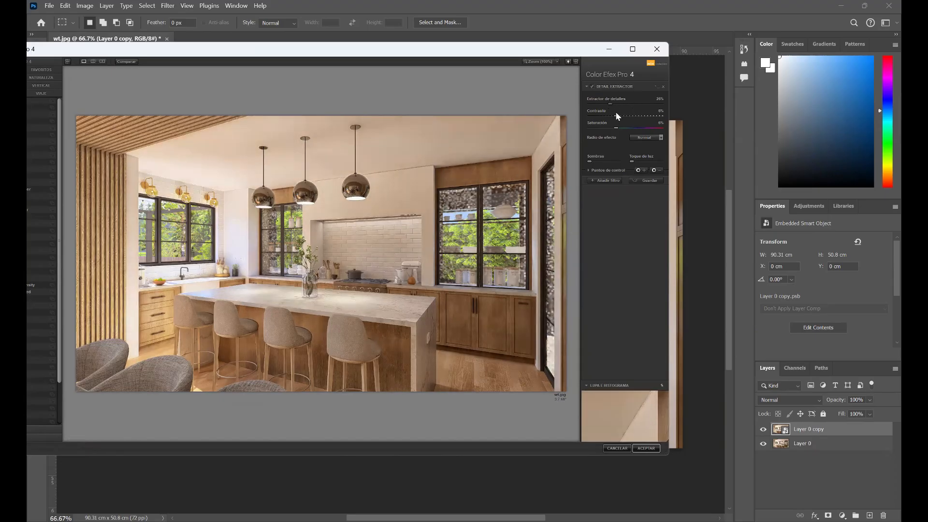
{"action": "left_click_drag", "start_coordinate": [627, 117], "coordinate": [611, 114]}
{"action": "left_click", "coordinate": [647, 447]}
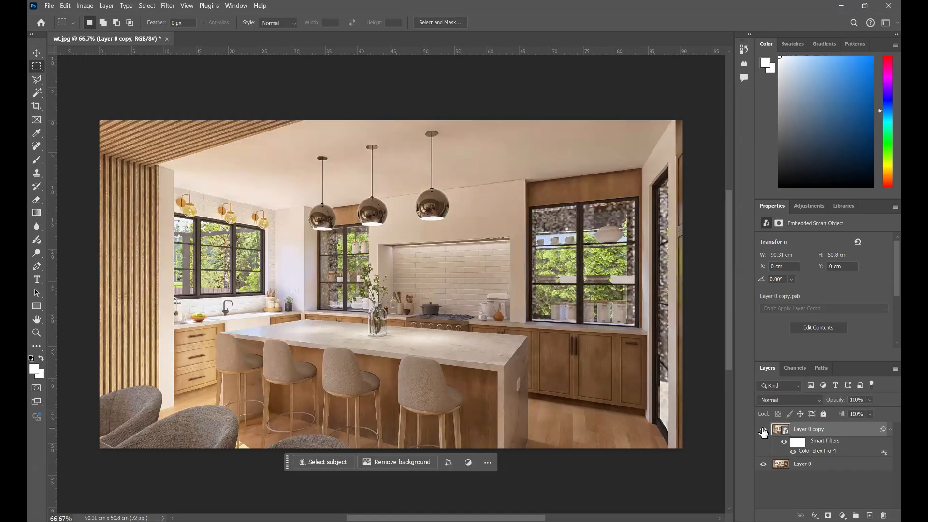
Set Layer 0 copy's blending mode to Lighten, compare the image with it hidden and shown, and merge the visible layers.
{"action": "left_click", "coordinate": [763, 429]}
{"action": "left_click", "coordinate": [763, 430]}
{"action": "left_click", "coordinate": [789, 400]}
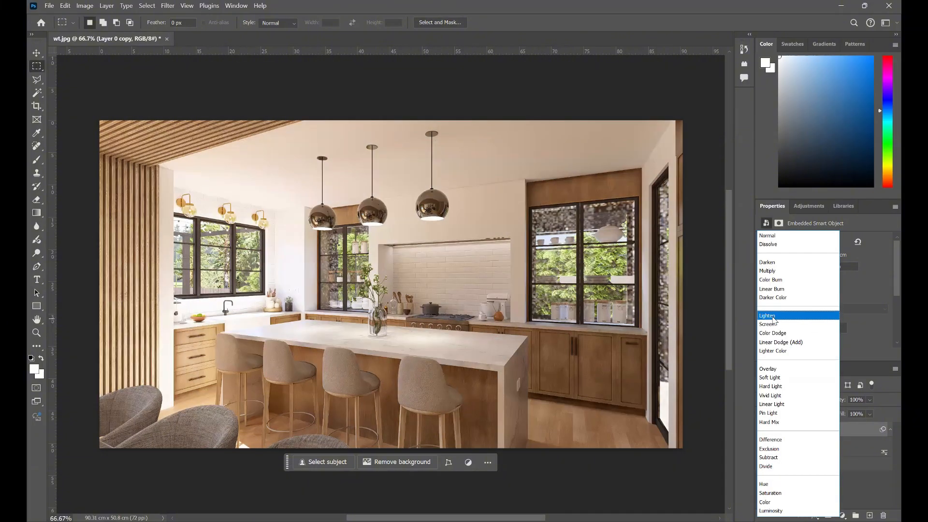
{"action": "left_click", "coordinate": [772, 316]}
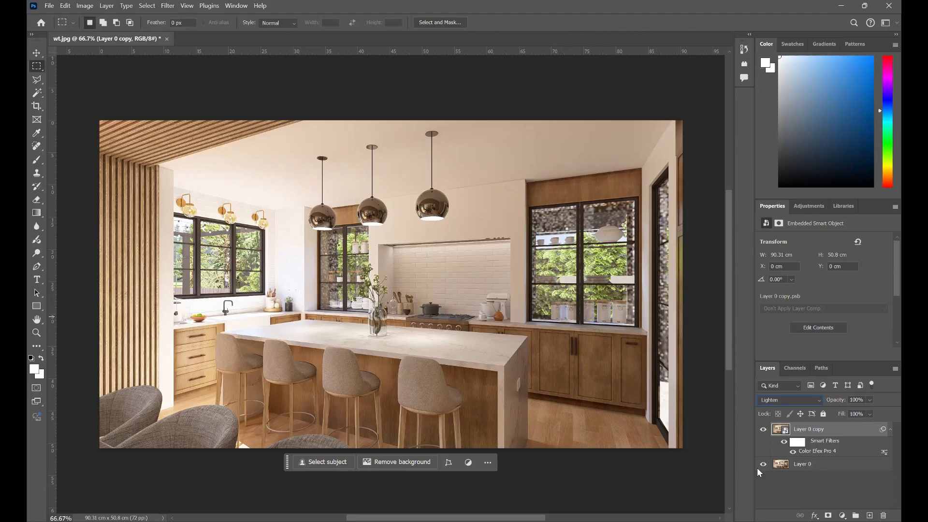
{"action": "left_click", "coordinate": [763, 429]}
{"action": "left_click", "coordinate": [763, 429]}
{"action": "left_click", "coordinate": [764, 430]}
{"action": "left_click", "coordinate": [763, 430]}
{"action": "right_click", "coordinate": [828, 428]}
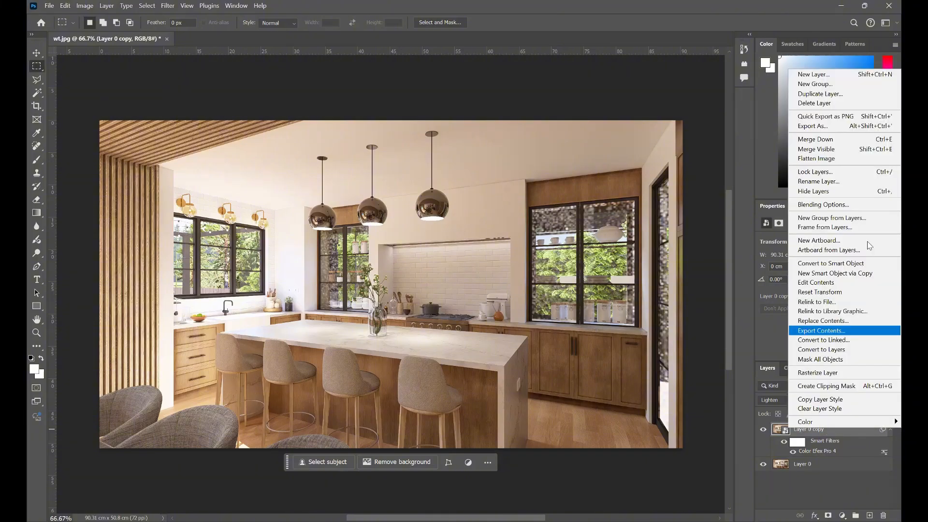
{"action": "left_click", "coordinate": [816, 150]}
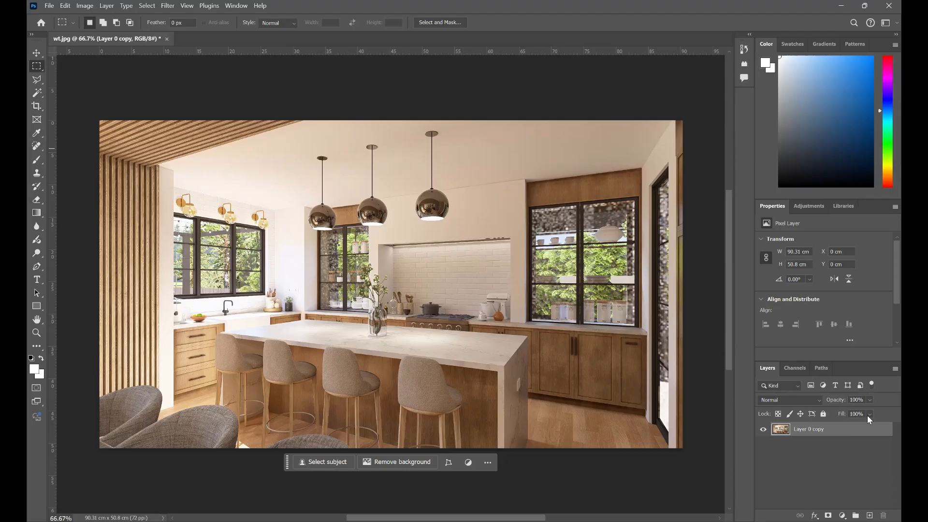
Open the merged kitchen image in the Camera Raw Filter and raise Shadows to +71.
{"action": "left_click", "coordinate": [167, 7]}
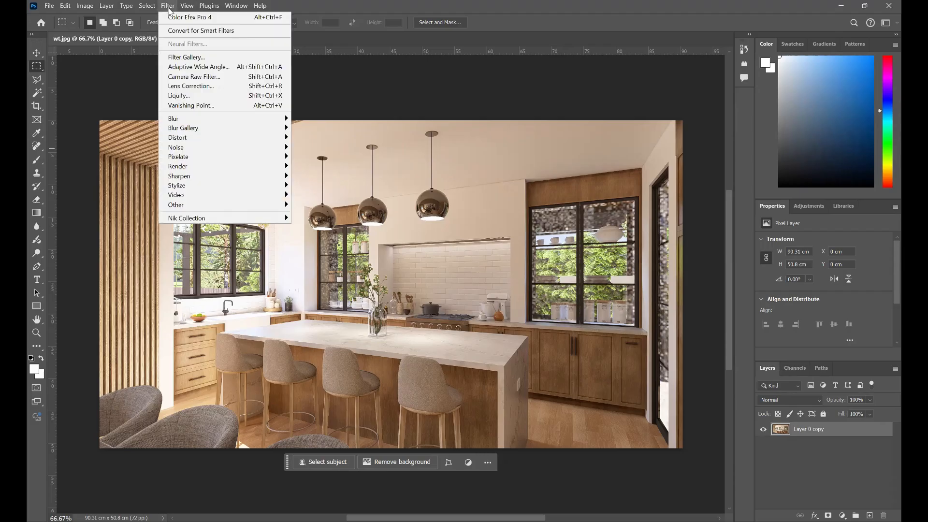
{"action": "left_click", "coordinate": [227, 82]}
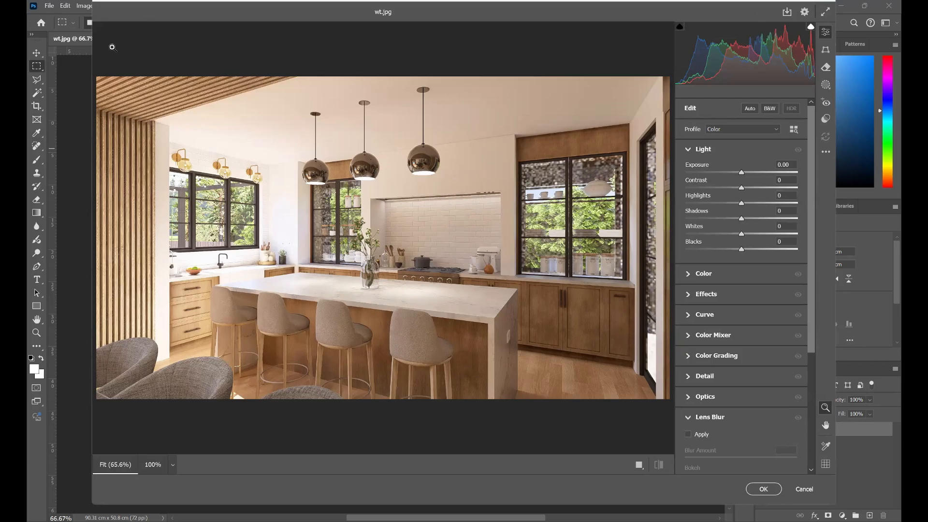
{"action": "left_click", "coordinate": [614, 95]}
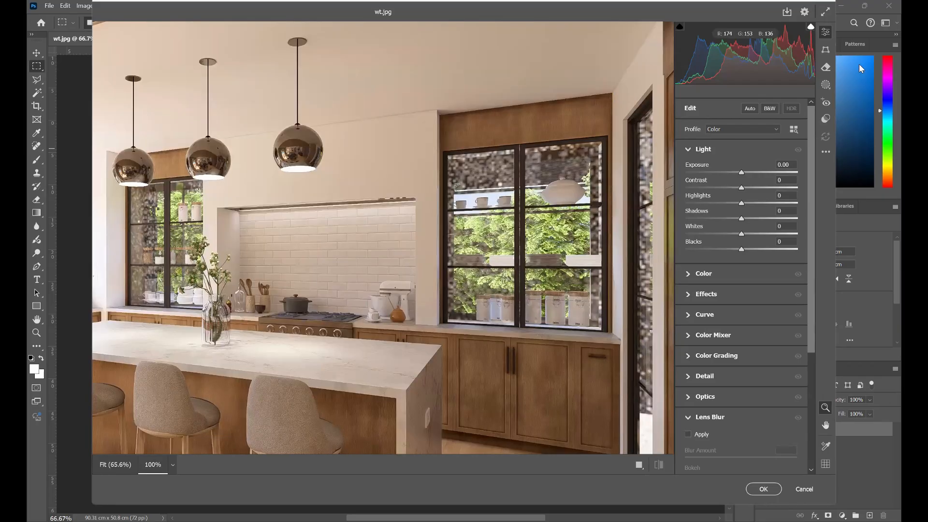
{"action": "scroll", "coordinate": [413, 224], "scroll_direction": "down", "scroll_amount": 3}
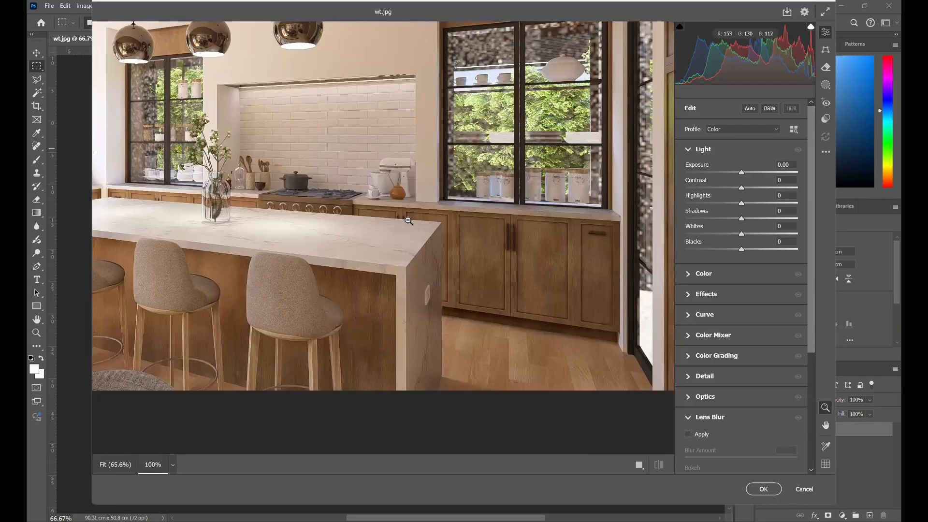
{"action": "scroll", "coordinate": [593, 238], "scroll_direction": "down", "scroll_amount": 1, "text": "alt"}
{"action": "scroll", "coordinate": [594, 238], "scroll_direction": "down", "scroll_amount": 1, "text": "alt"}
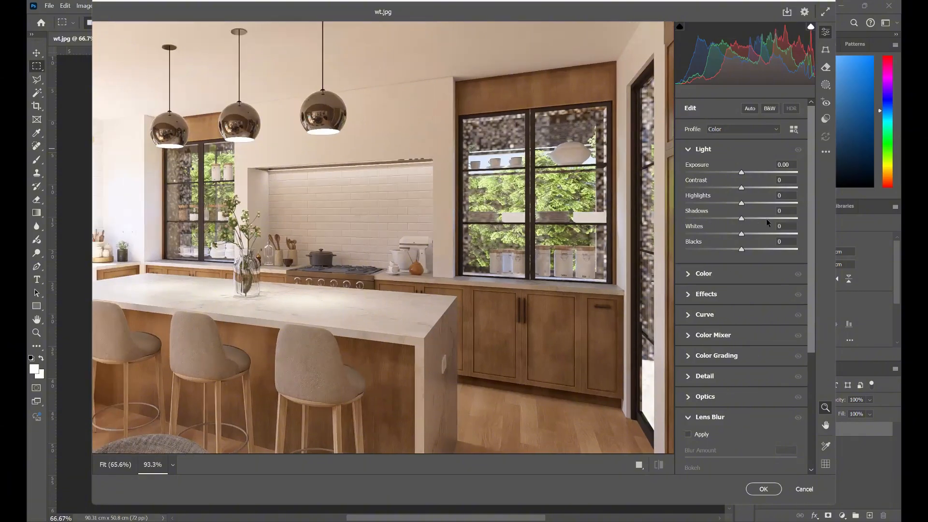
{"action": "left_click_drag", "start_coordinate": [767, 219], "coordinate": [796, 219]}
{"action": "left_click_drag", "start_coordinate": [790, 223], "coordinate": [781, 218]}
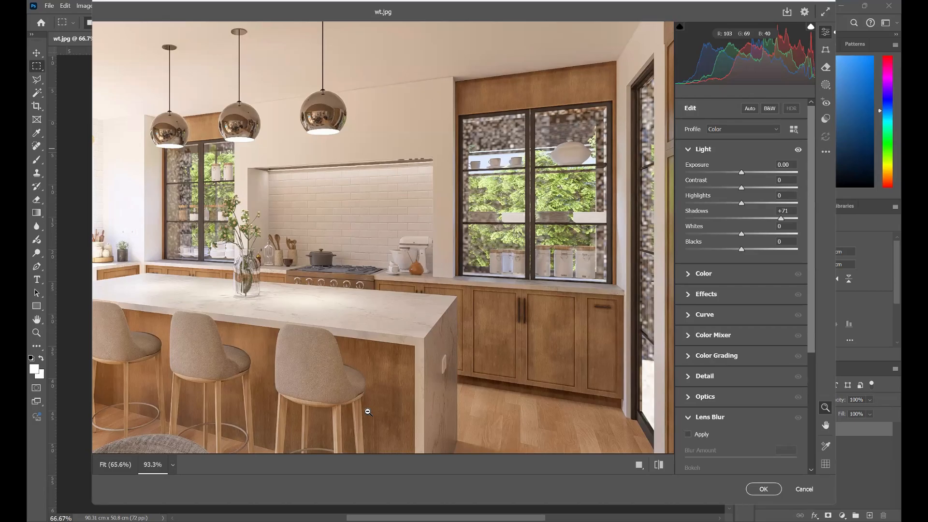
In the Camera Raw Color Mixer, reduce the Greens saturation and set the Oranges luminance to +48.
{"action": "left_click", "coordinate": [689, 154]}
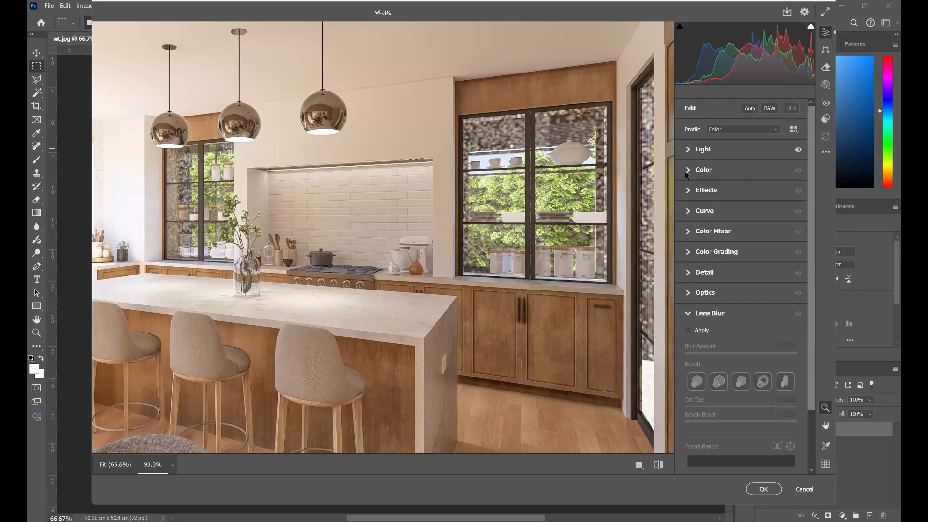
{"action": "left_click", "coordinate": [688, 231]}
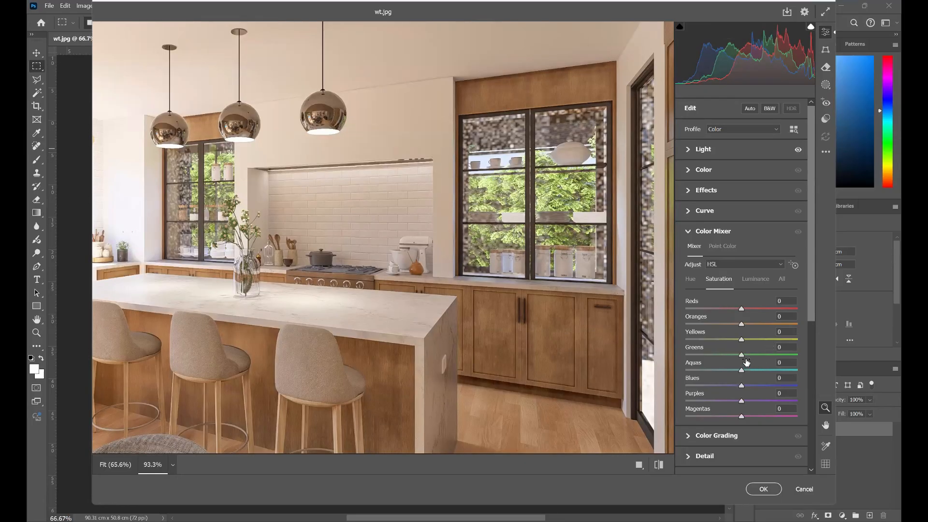
{"action": "left_click_drag", "start_coordinate": [741, 356], "coordinate": [738, 356]}
{"action": "left_click", "coordinate": [710, 356]}
{"action": "left_click", "coordinate": [692, 283]}
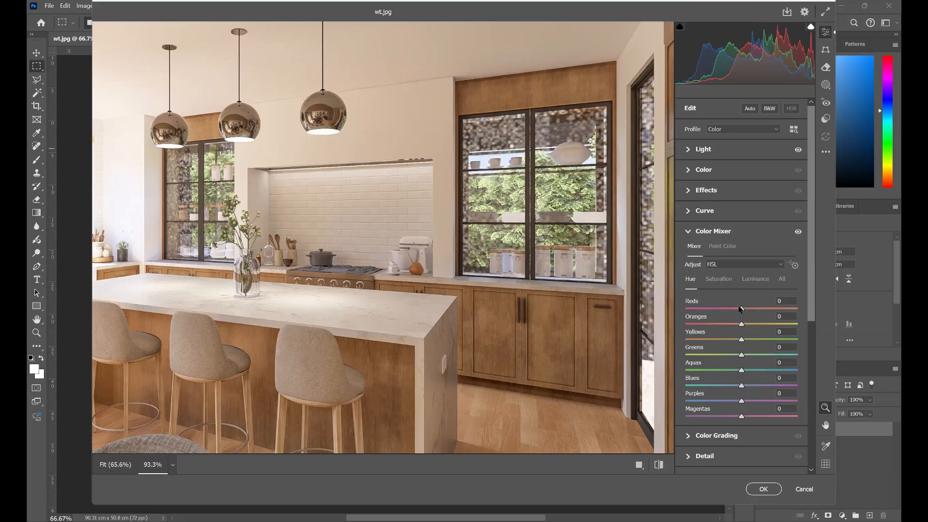
{"action": "left_click", "coordinate": [756, 281]}
{"action": "left_click_drag", "start_coordinate": [742, 323], "coordinate": [768, 327]}
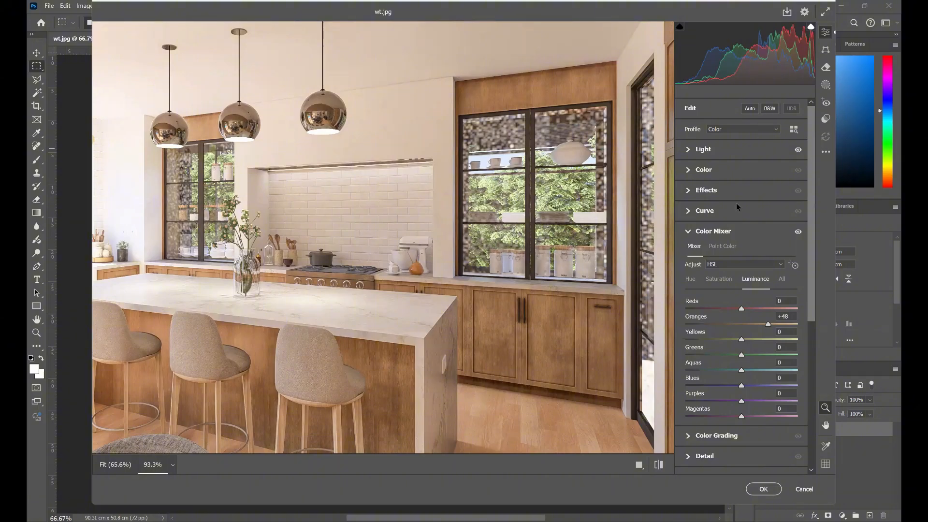
{"action": "left_click", "coordinate": [683, 236]}
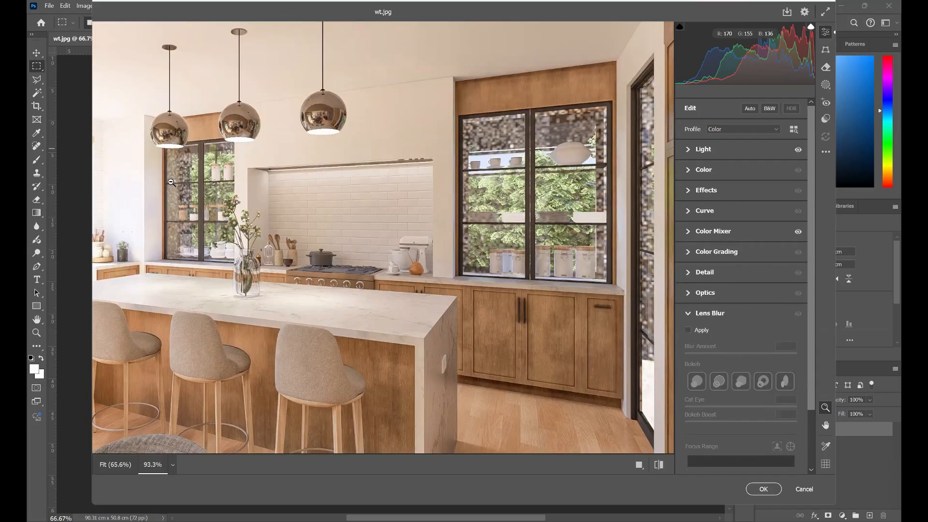
Set Highlights to -100 to recover the bright sink wall, and apply the Camera Raw Filter.
{"action": "left_click_drag", "start_coordinate": [291, 205], "coordinate": [185, 375]}
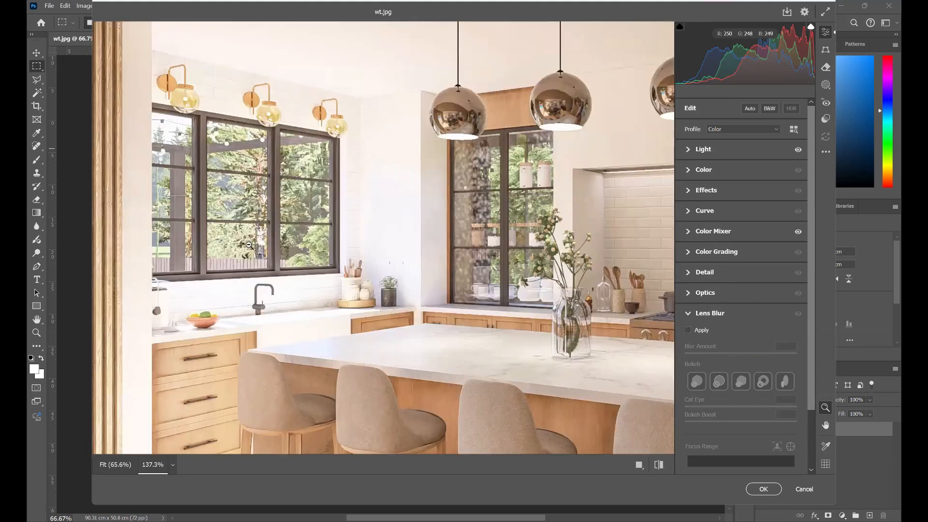
{"action": "left_click", "coordinate": [689, 154]}
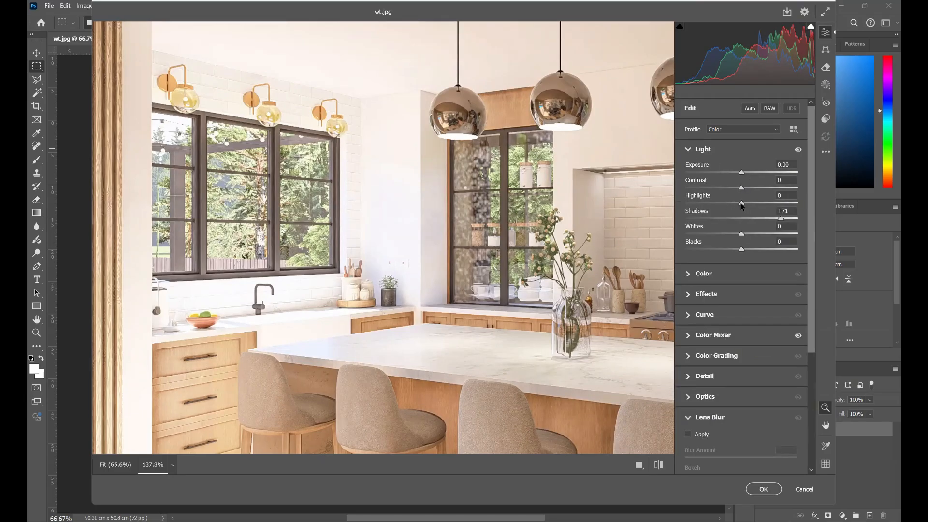
{"action": "left_click_drag", "start_coordinate": [741, 203], "coordinate": [642, 204]}
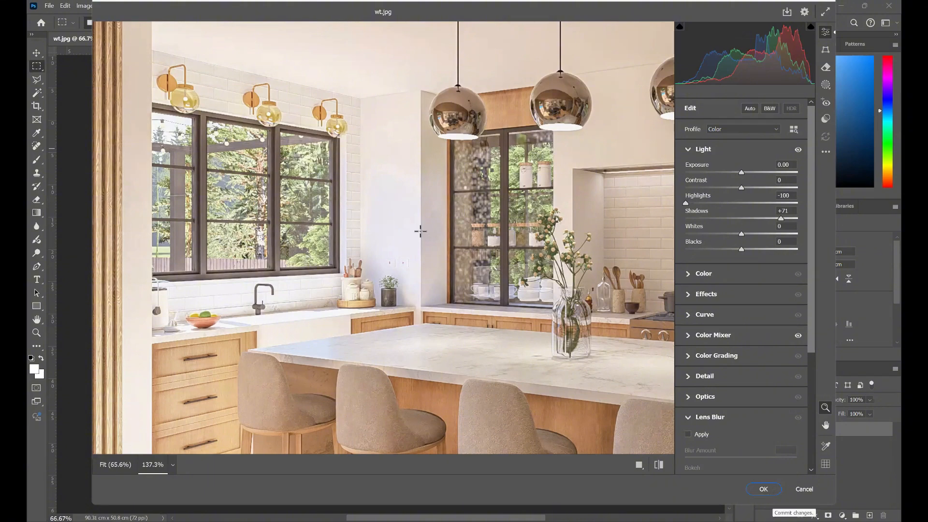
{"action": "left_click", "coordinate": [764, 489]}
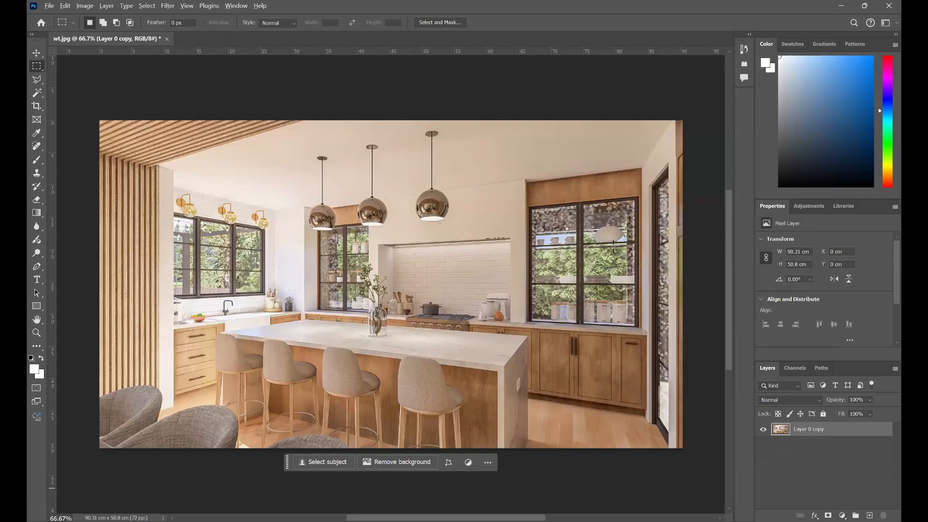
Duplicate Layer 0 copy and apply Levels to the duplicate with an input black level of 202.
{"action": "scroll", "coordinate": [612, 246], "scroll_direction": "up", "scroll_amount": 1, "text": "alt"}
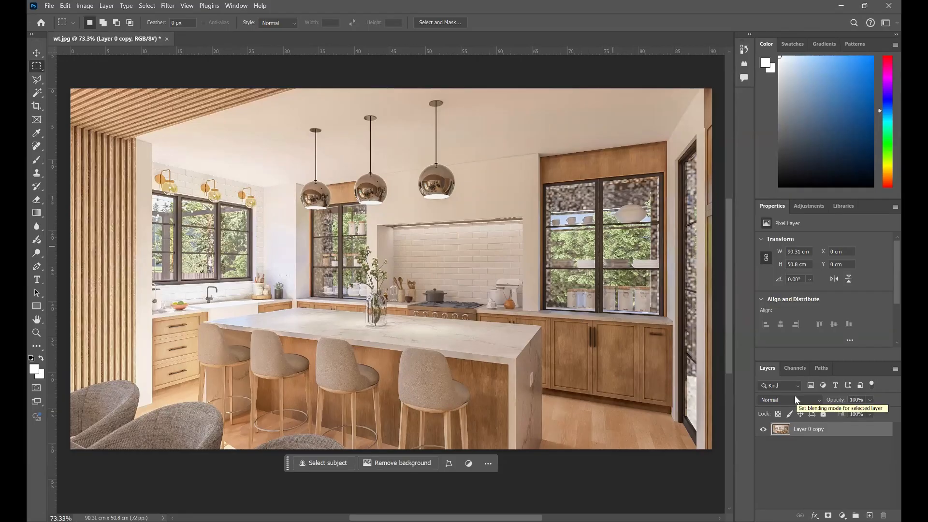
{"action": "key", "text": "ctrl+l"}
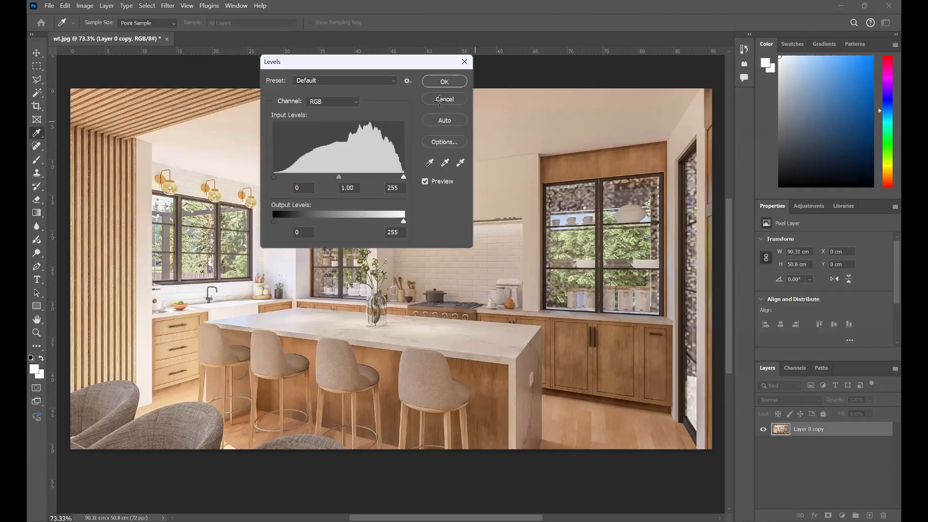
{"action": "left_click", "coordinate": [439, 99]}
{"action": "key", "text": "m"}
{"action": "key", "text": "ctrl+j"}
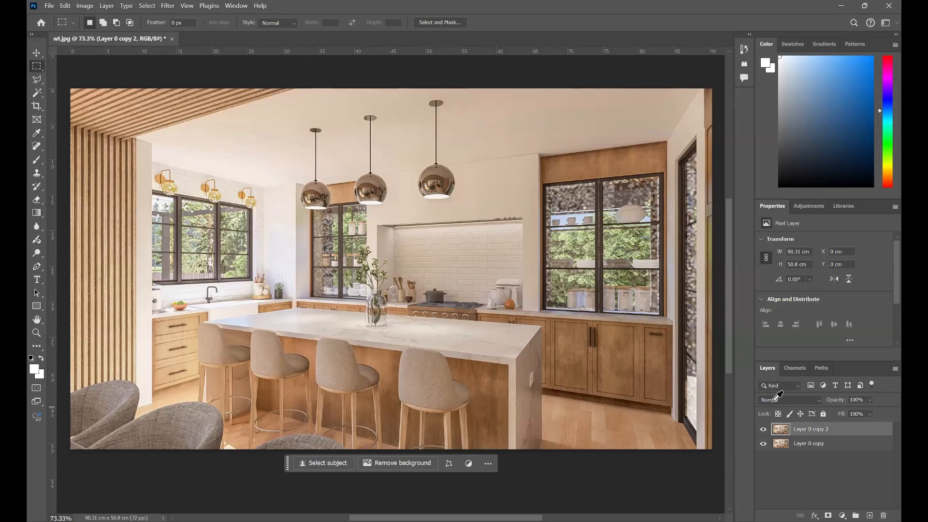
{"action": "key", "text": "ctrl+l"}
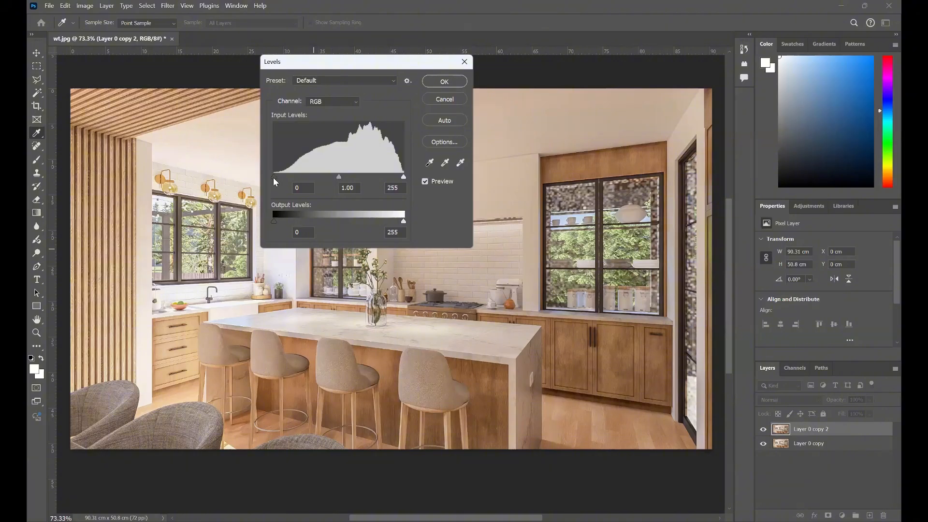
{"action": "mouse_move", "coordinate": [278, 179]}
{"action": "left_mouse_down"}
{"action": "mouse_move", "coordinate": [306, 175]}
{"action": "mouse_move", "coordinate": [296, 177]}
{"action": "left_mouse_up"}
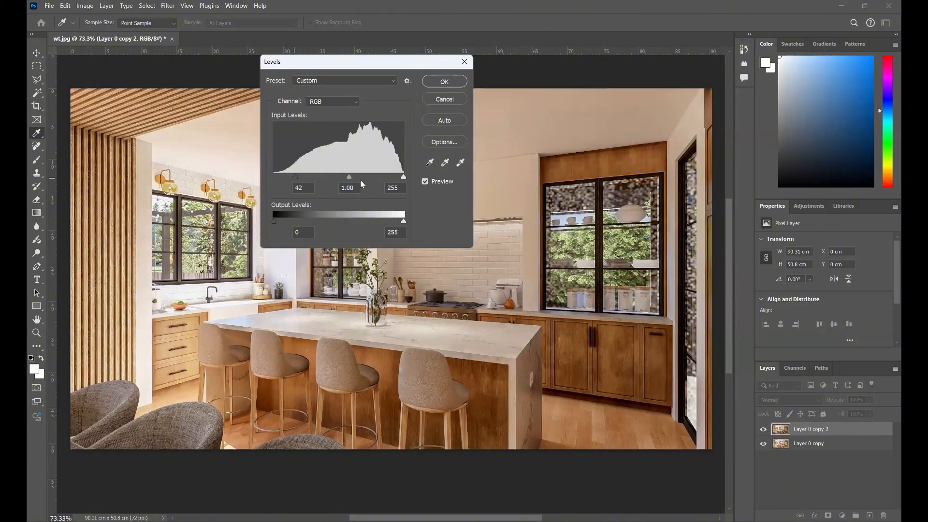
{"action": "mouse_move", "coordinate": [360, 180]}
{"action": "left_mouse_down"}
{"action": "mouse_move", "coordinate": [388, 178]}
{"action": "mouse_move", "coordinate": [376, 179]}
{"action": "left_mouse_up"}
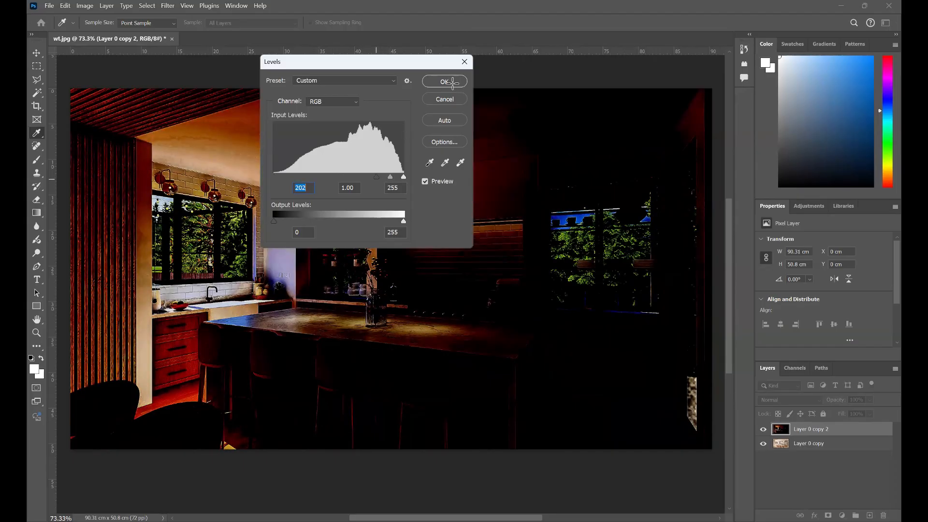
{"action": "key", "text": "Return"}
{"action": "key", "text": "m"}
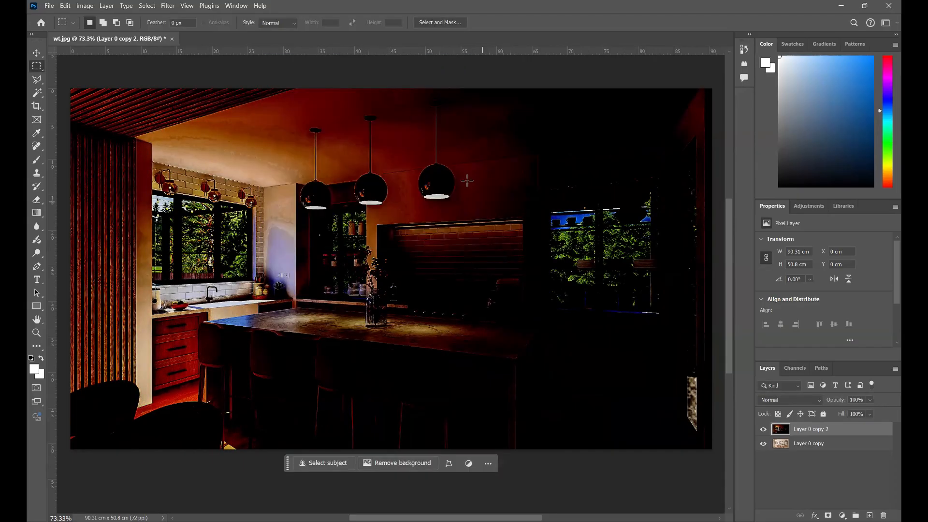
Apply a Gaussian Blur with a radius of 72.6 pixels to Layer 0 copy 2.
{"action": "left_click", "coordinate": [170, 7]}
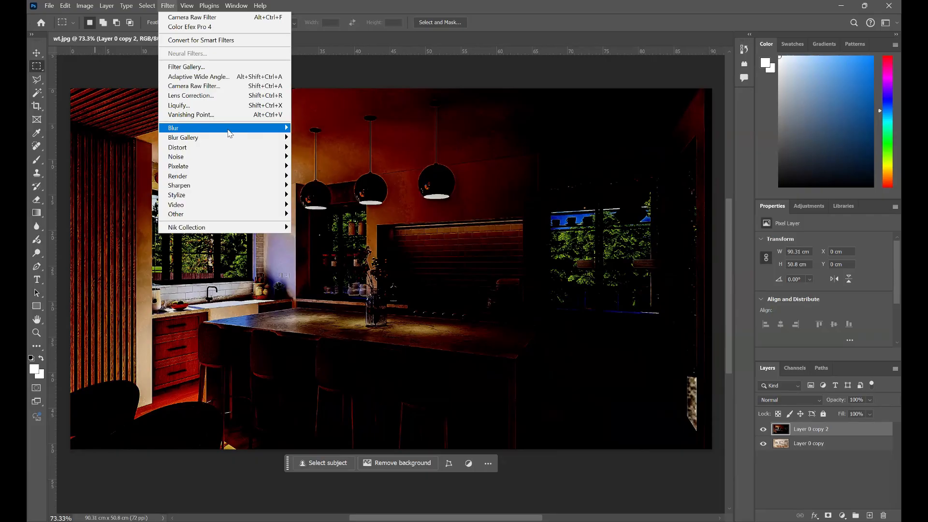
{"action": "mouse_move", "coordinate": [285, 127]}
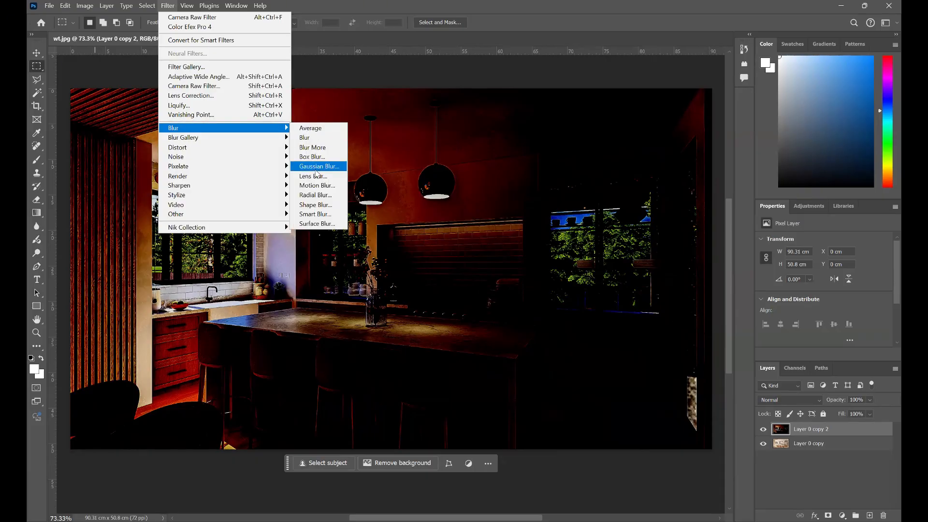
{"action": "left_click", "coordinate": [316, 167]}
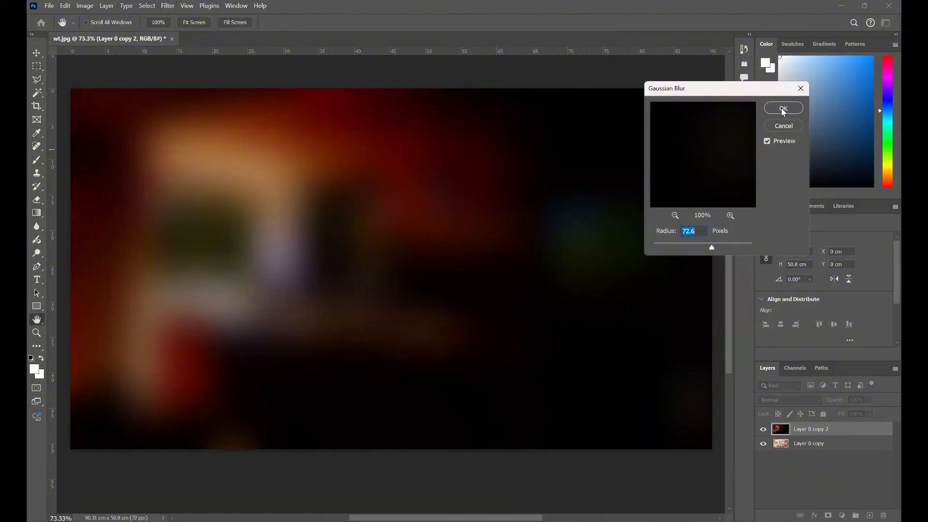
{"action": "key", "text": "Return"}
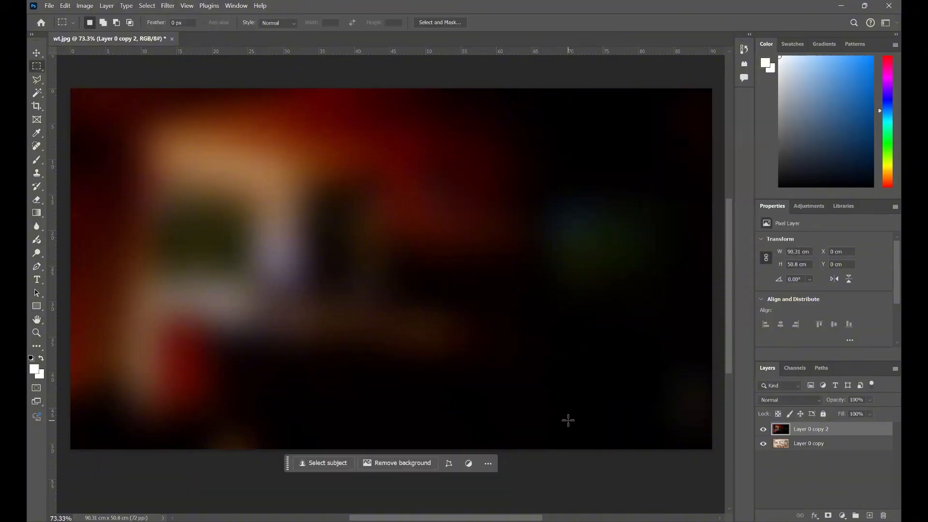
Set the blurred layer's blend mode to Screen and toggle its visibility to compare the glow effect.
{"action": "key", "text": "m"}
{"action": "left_click", "coordinate": [779, 404]}
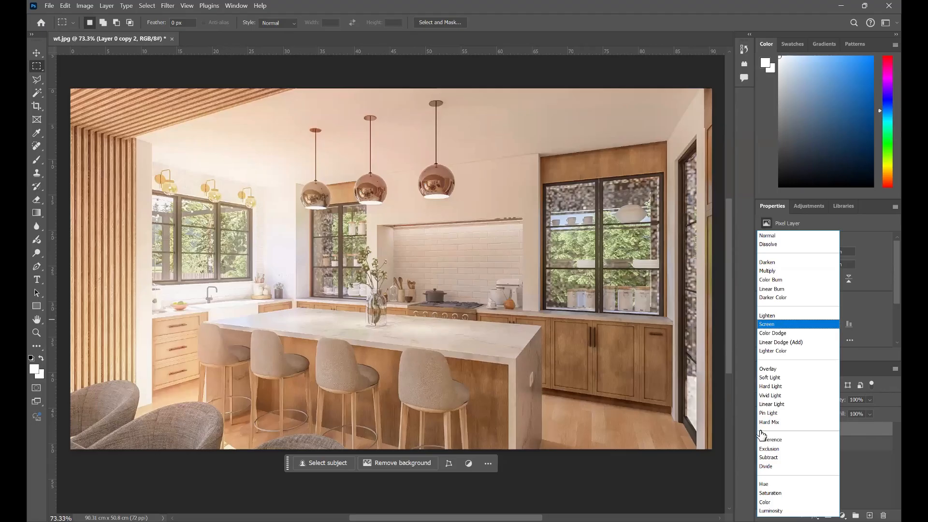
{"action": "left_click", "coordinate": [762, 430]}
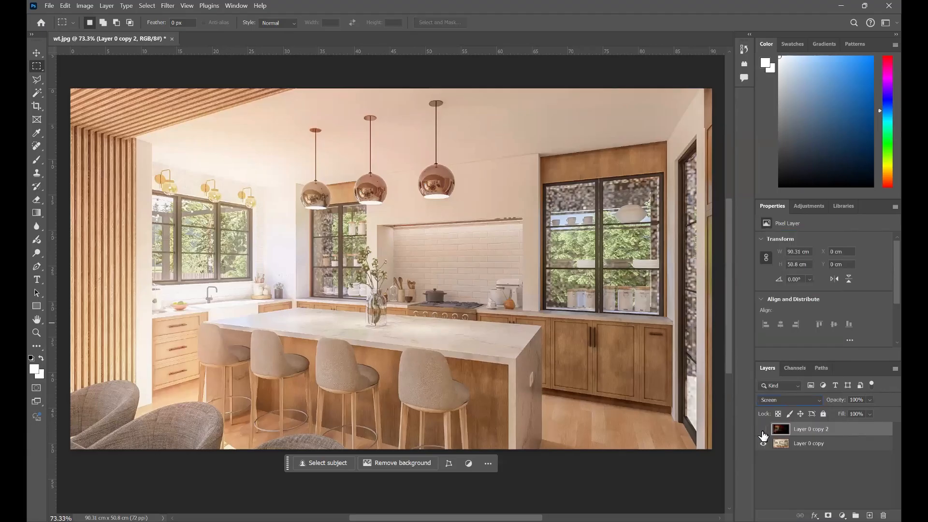
{"action": "left_click", "coordinate": [762, 430]}
{"action": "left_click", "coordinate": [763, 430]}
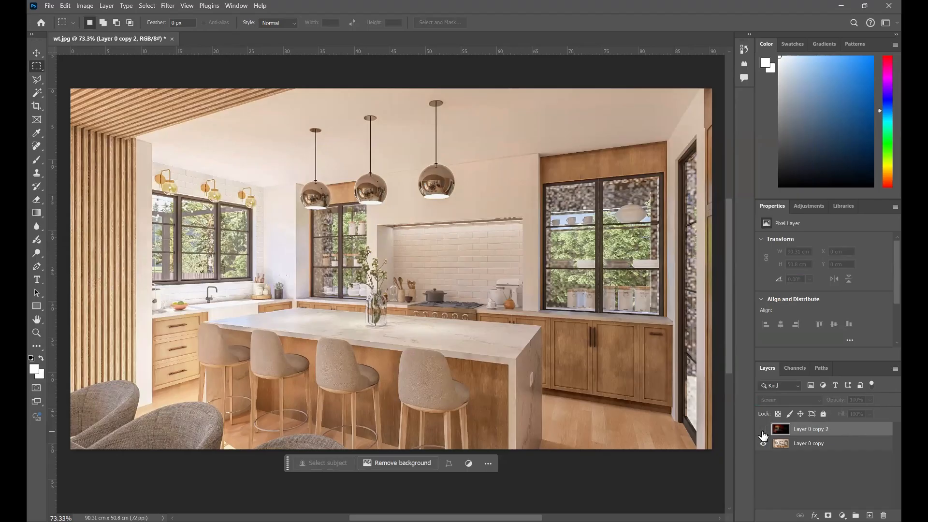
{"action": "left_click", "coordinate": [763, 430]}
{"action": "left_click", "coordinate": [763, 430]}
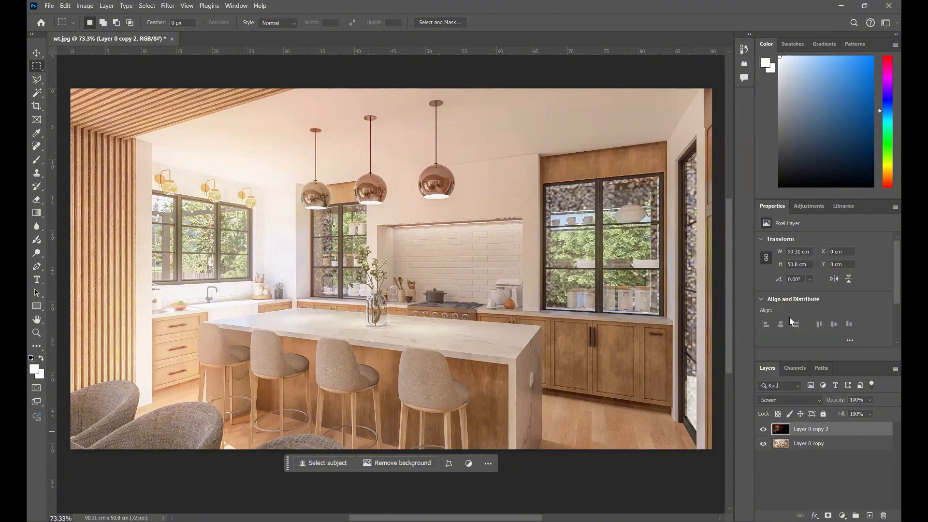
Lower the Screen layer's opacity to 40% and merge all visible layers.
{"action": "left_click", "coordinate": [869, 399]}
{"action": "left_click", "coordinate": [859, 411]}
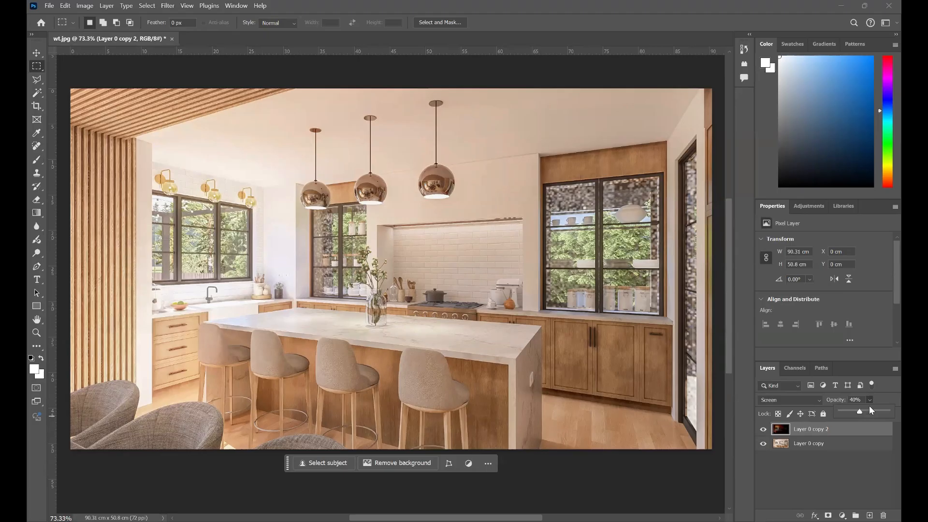
{"action": "left_click", "coordinate": [869, 407]}
{"action": "left_click", "coordinate": [873, 466]}
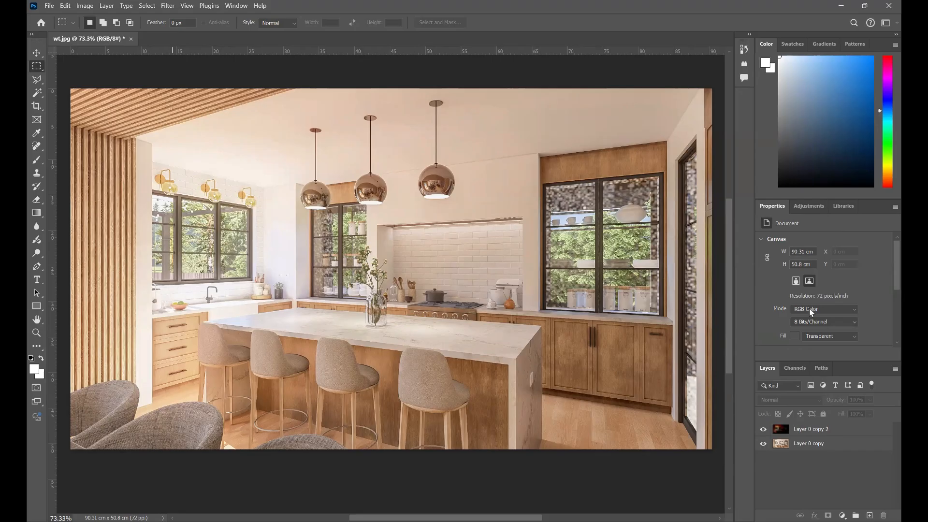
{"action": "right_click", "coordinate": [821, 429]}
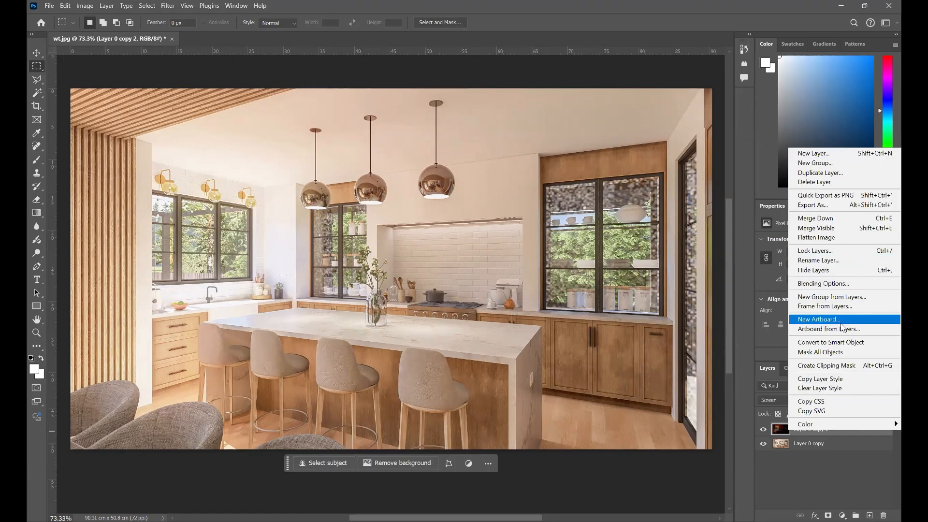
{"action": "left_click", "coordinate": [842, 231]}
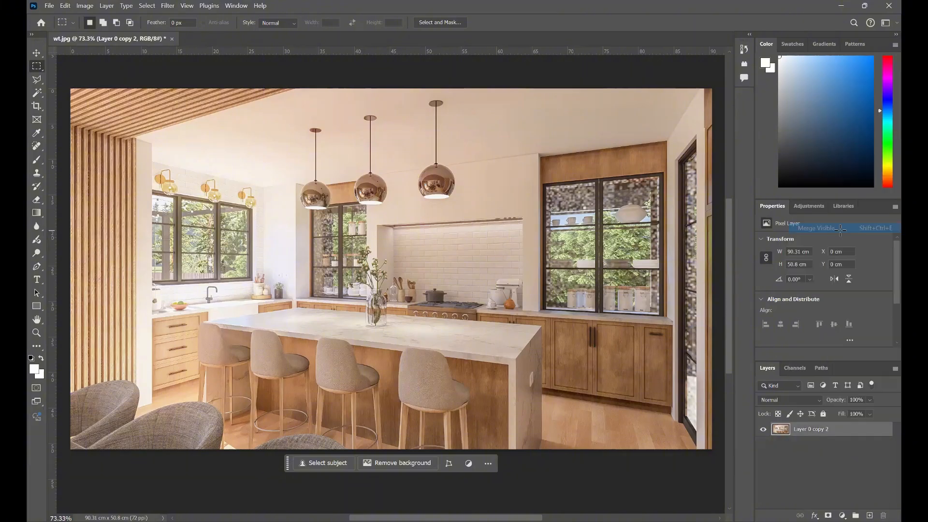
Apply Lens Correction to the merged image with a custom darkening vignette amount of -44.
{"action": "left_click", "coordinate": [172, 6]}
{"action": "left_click", "coordinate": [265, 114]}
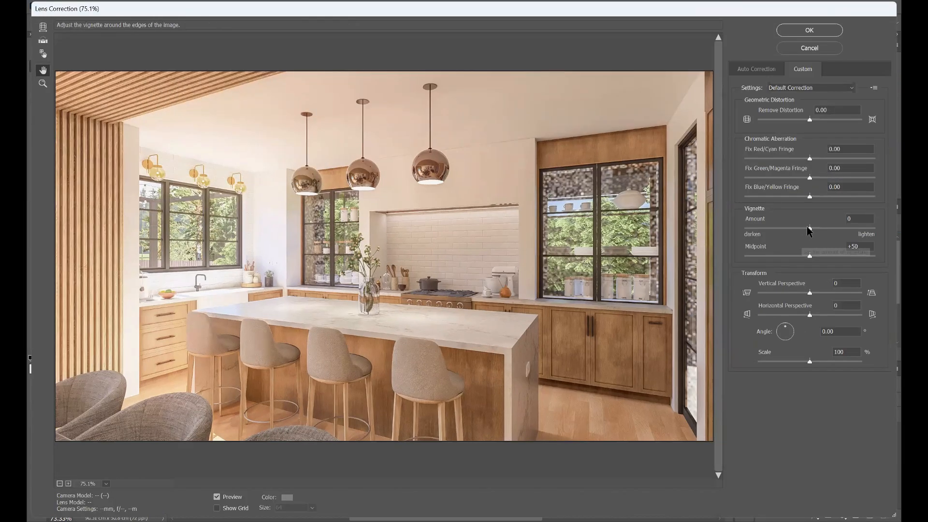
{"action": "left_click_drag", "start_coordinate": [808, 227], "coordinate": [781, 230]}
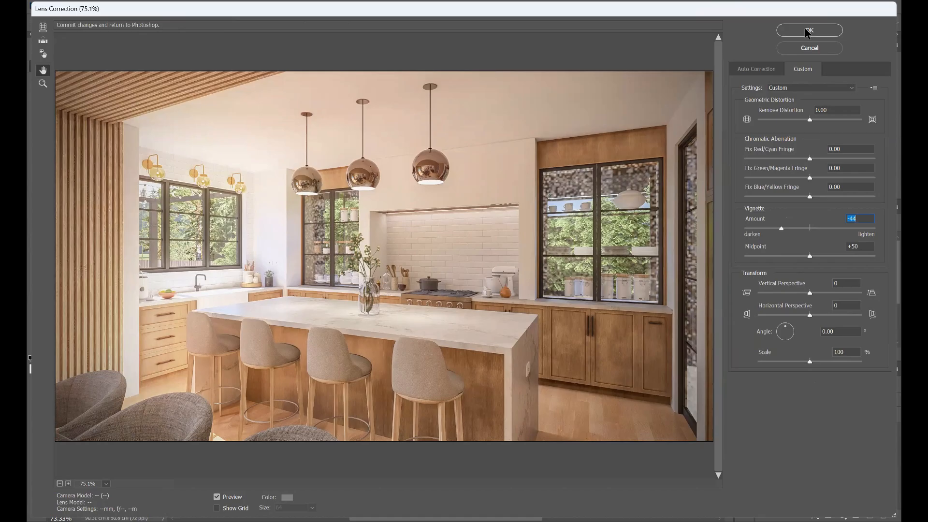
{"action": "left_click", "coordinate": [256, 139]}
{"action": "key", "text": "Return"}
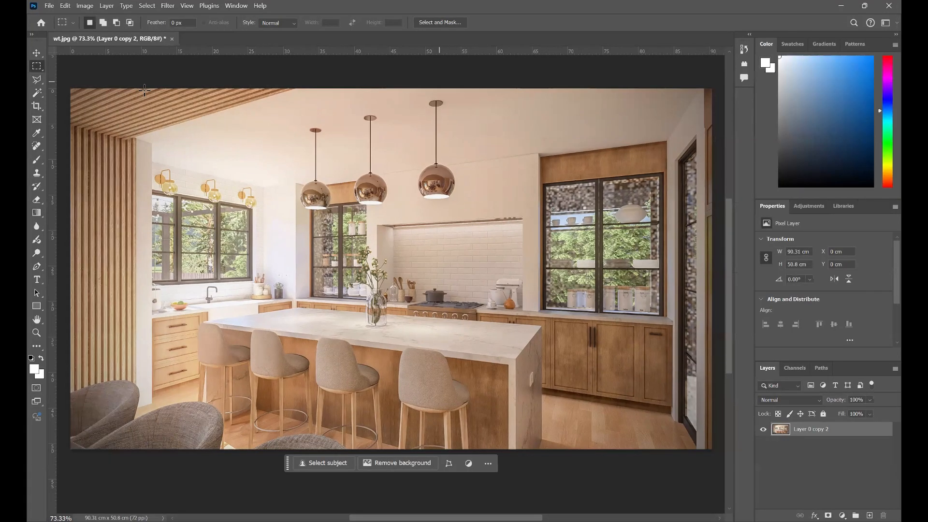
Save the finished kitchen image to the Desktop as a PNG named wt2.png.
{"action": "left_click", "coordinate": [53, 7]}
{"action": "left_click", "coordinate": [77, 126]}
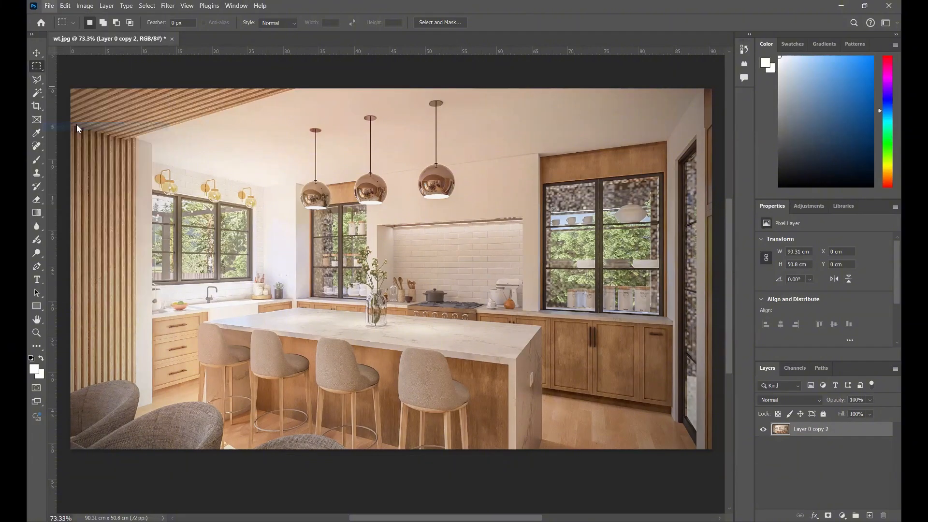
{"action": "left_click", "coordinate": [105, 197]}
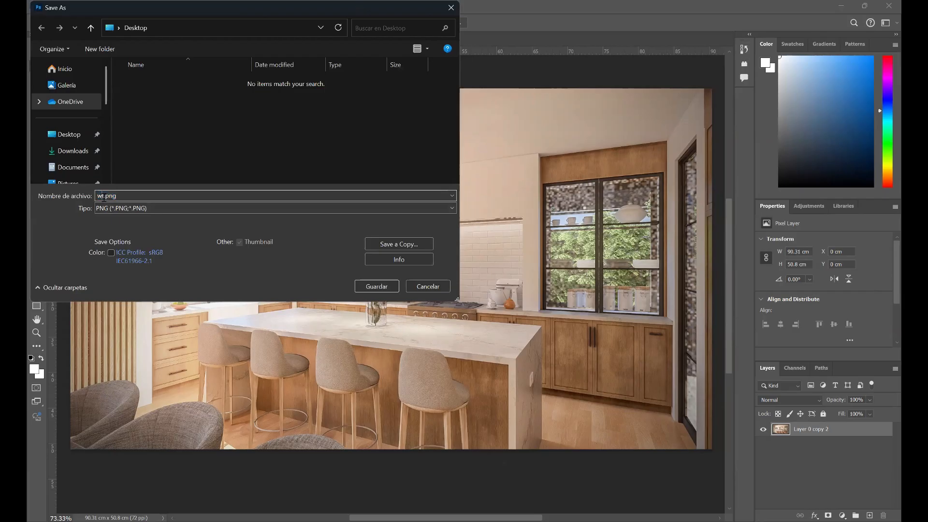
{"action": "type", "text": "2"}
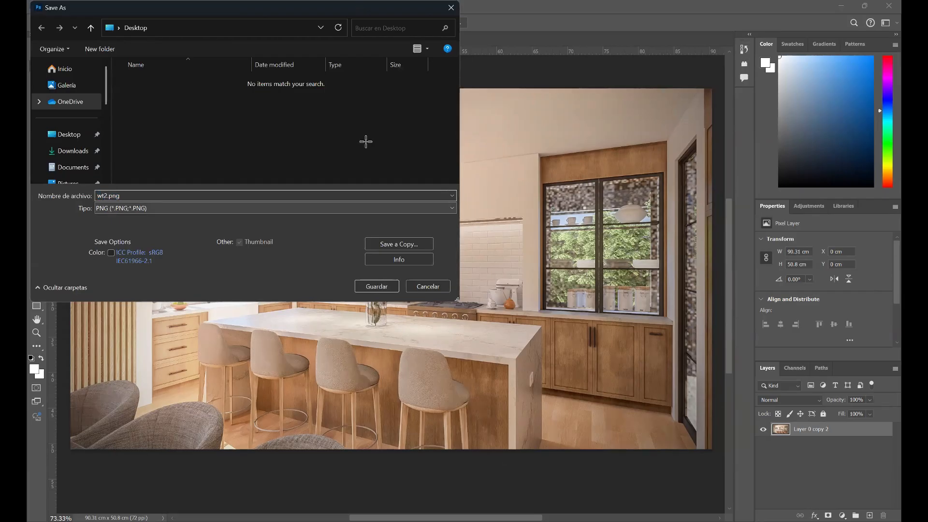
{"action": "key", "text": "Return"}
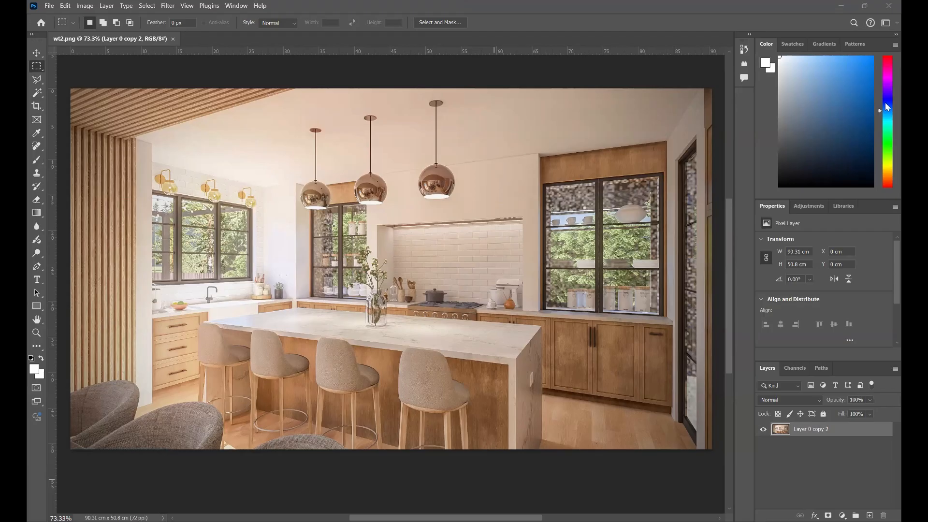
Switch to the photo viewer and compare the original wt.jpg with the edited wt2.png.
{"action": "key", "text": "alt+Tab"}
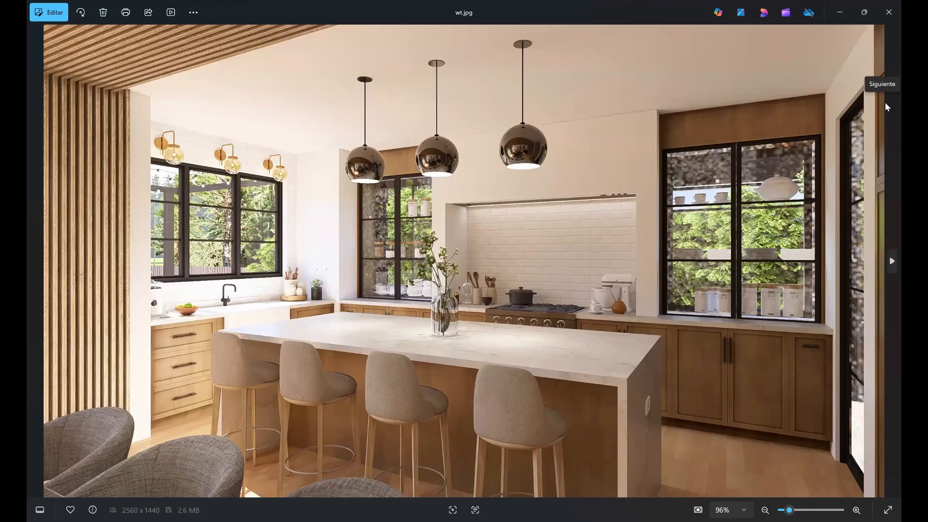
{"action": "left_click", "coordinate": [885, 102]}
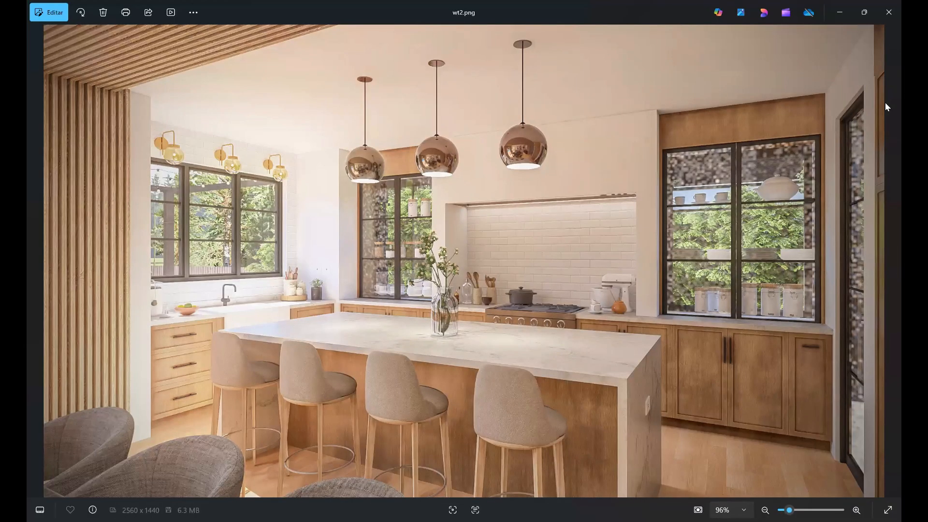